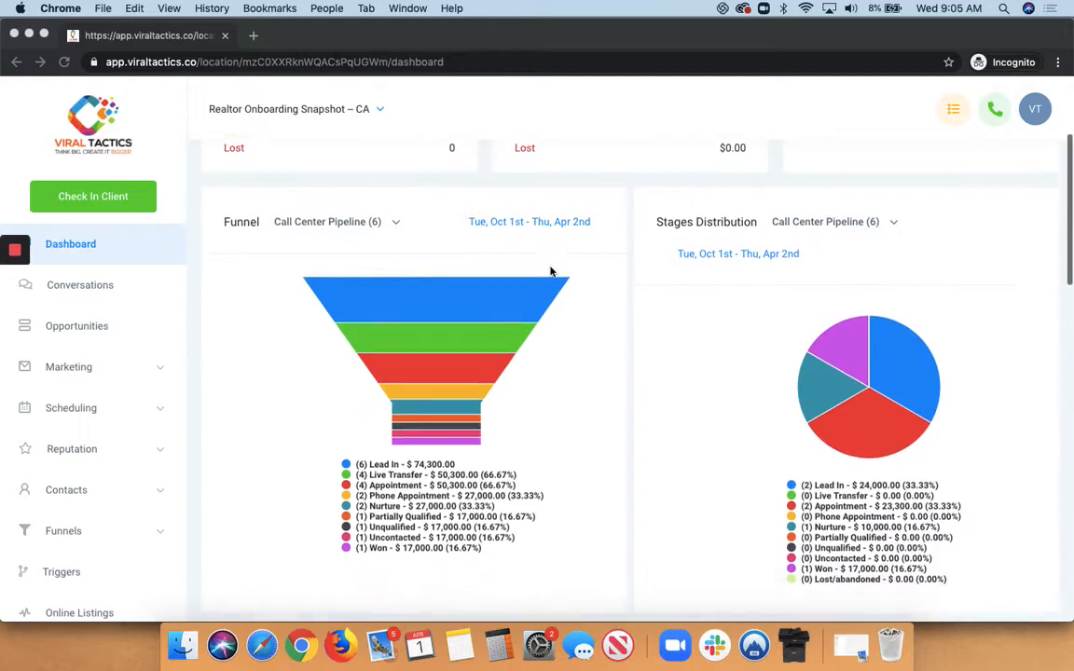
# Step: Review the dashboard's pipeline charts, tasks, lead source report, reviews, ratings and sentiment sections
pyautogui.scroll(-5, 550, 271)
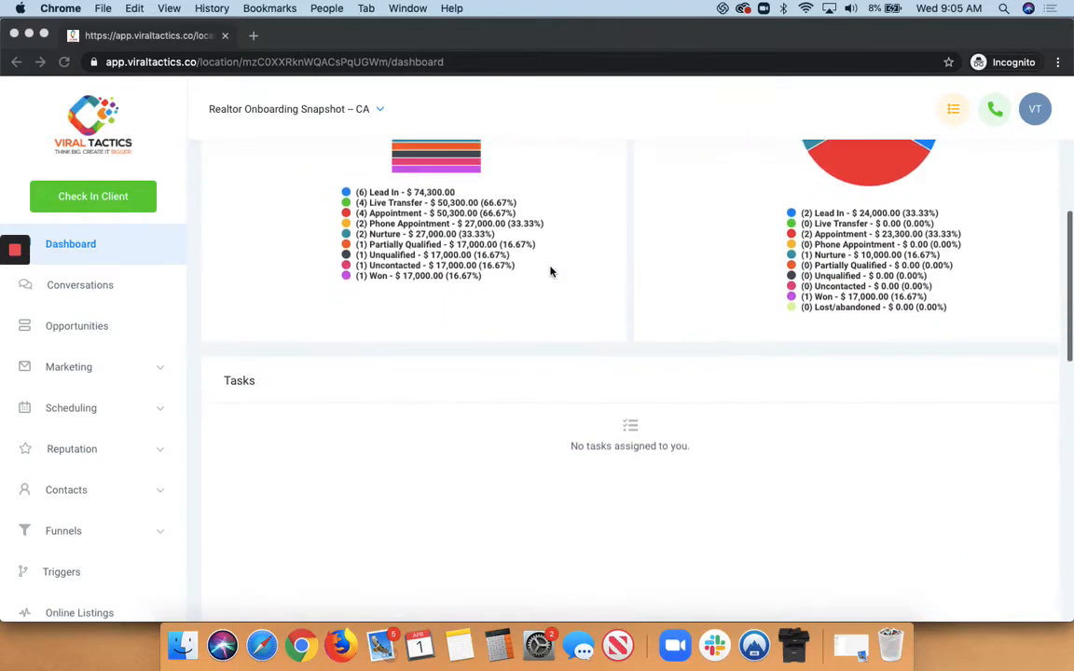
pyautogui.scroll(-8, 536, 365)
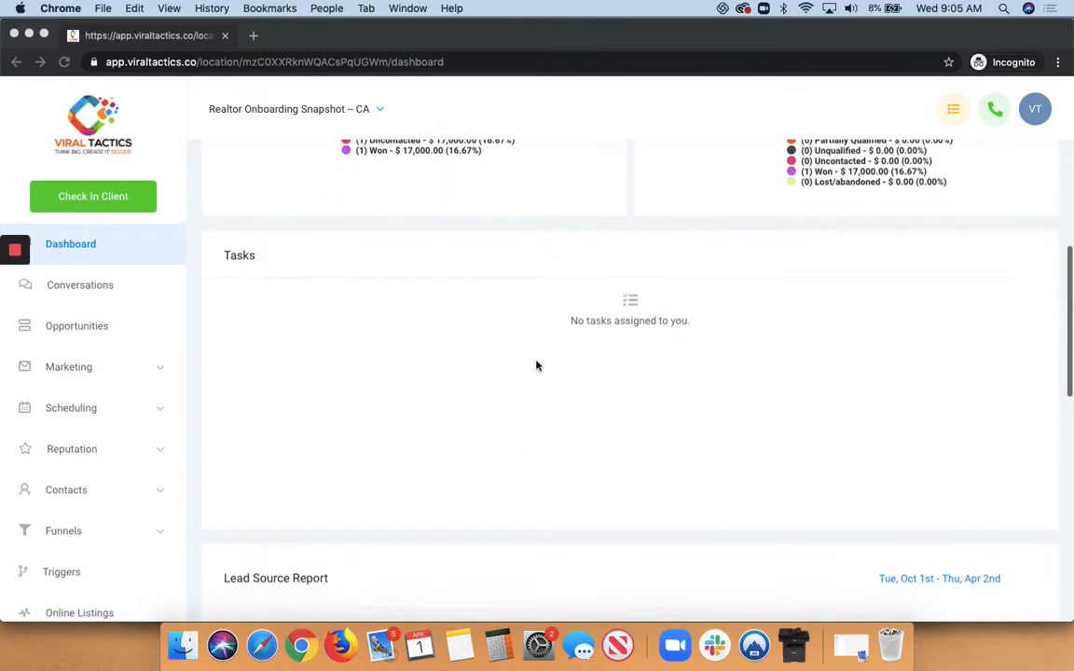
pyautogui.scroll(-1, 536, 365)
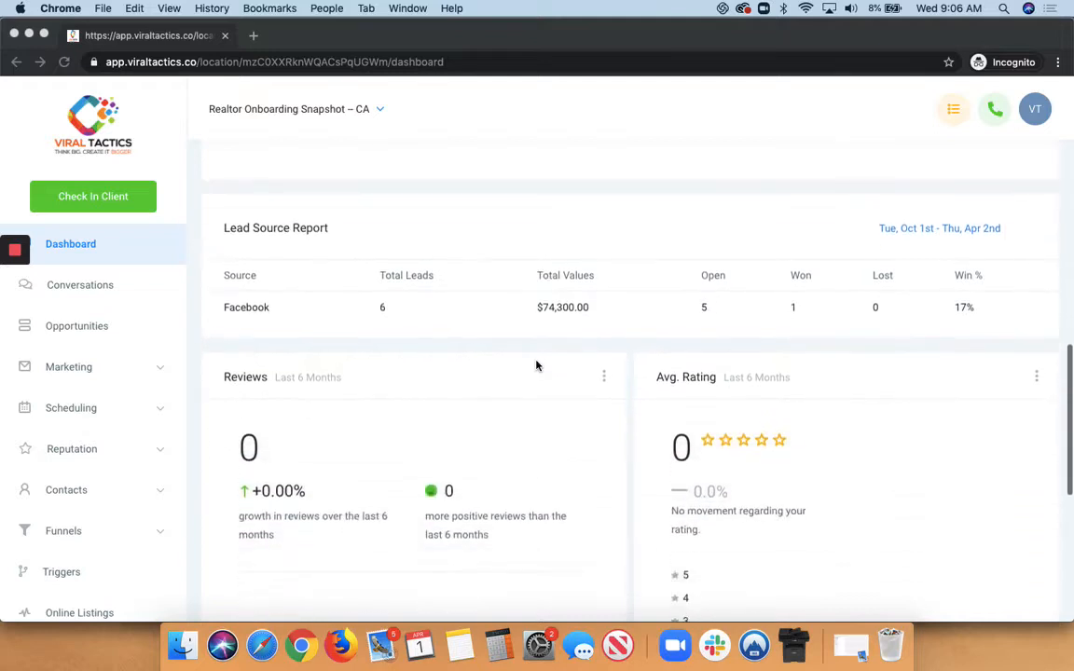
pyautogui.scroll(-6, 536, 365)
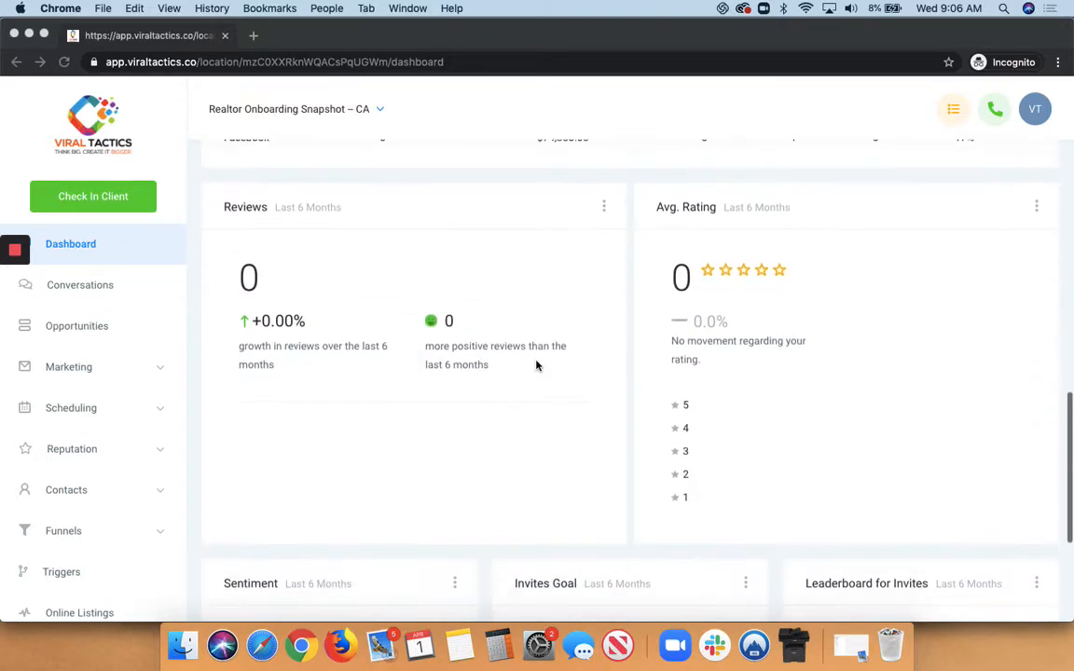
pyautogui.scroll(-5, 536, 365)
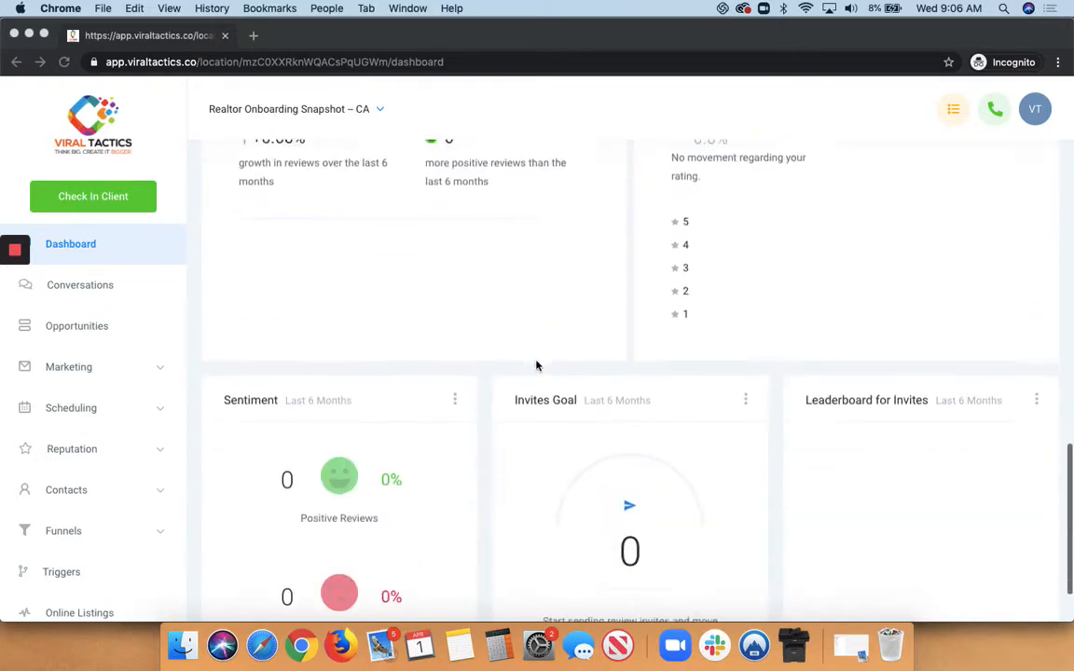
# Step: Open the conversations inbox and show all messages instead of only unread or recent ones
pyautogui.click(64, 290)
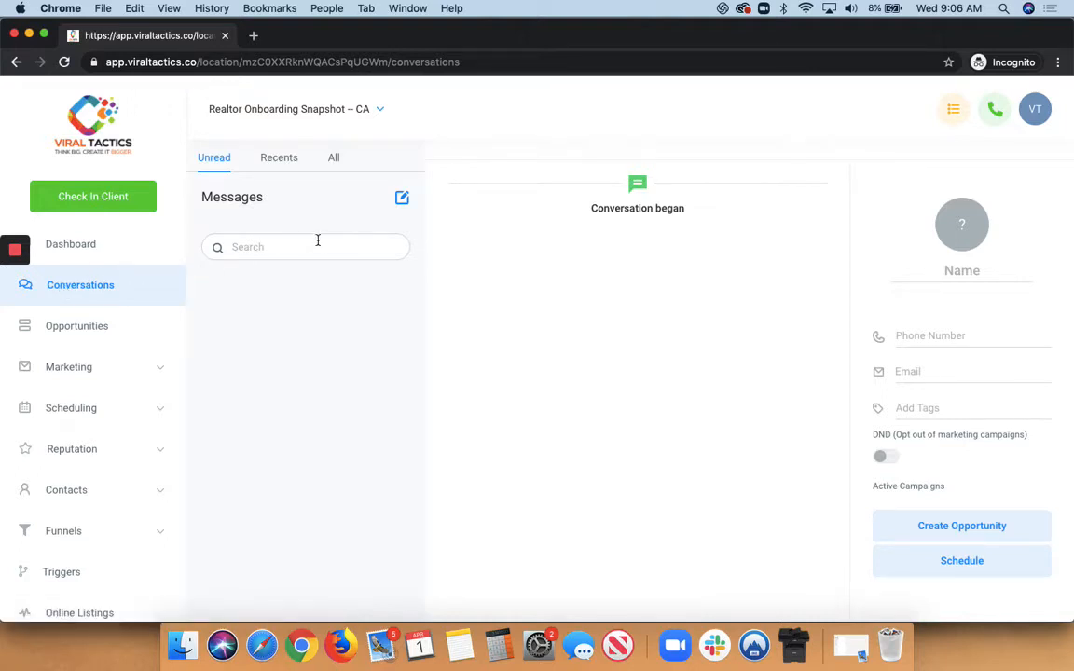
pyautogui.click(278, 160)
pyautogui.click(335, 161)
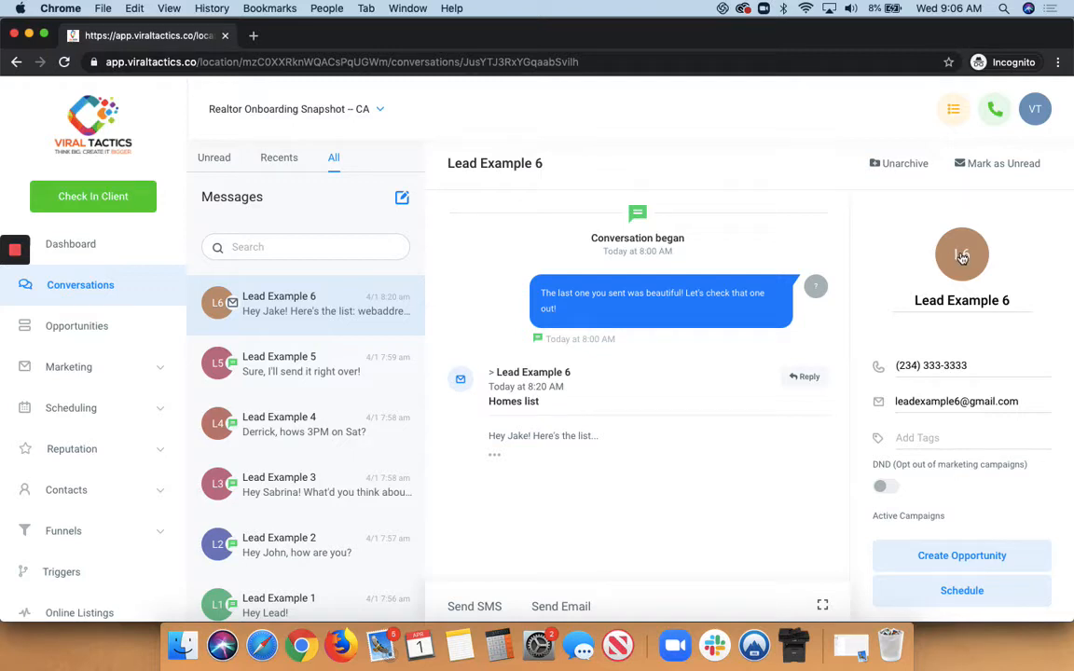
# Step: Open the Lead Example 6 contact record from its conversation and review its contact details
pyautogui.click(962, 255)
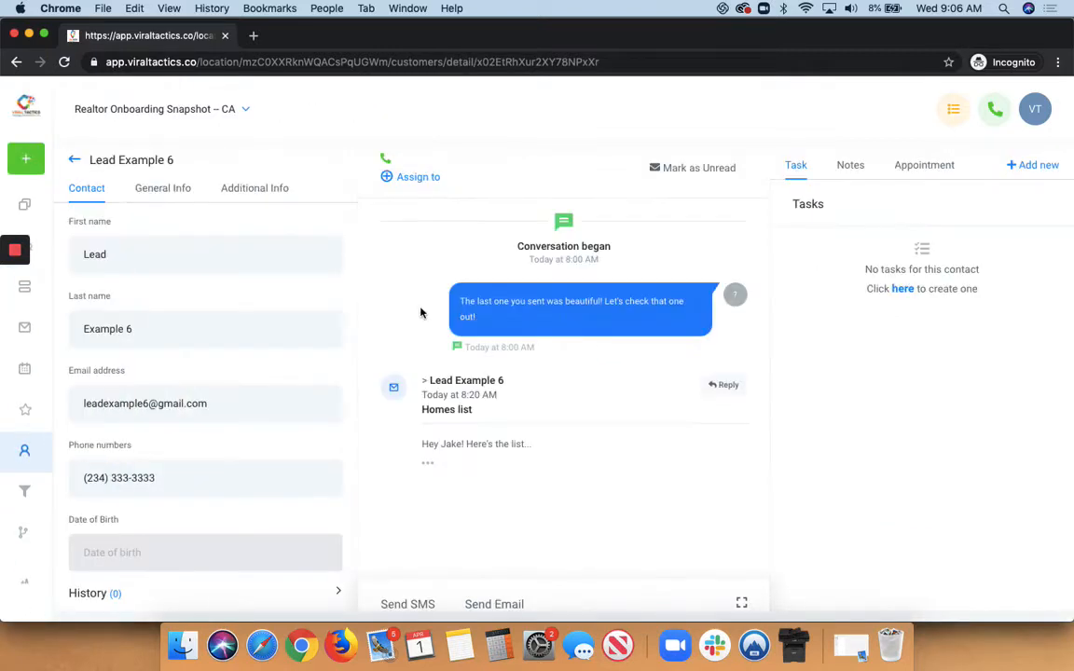
pyautogui.scroll(-10, 192, 337)
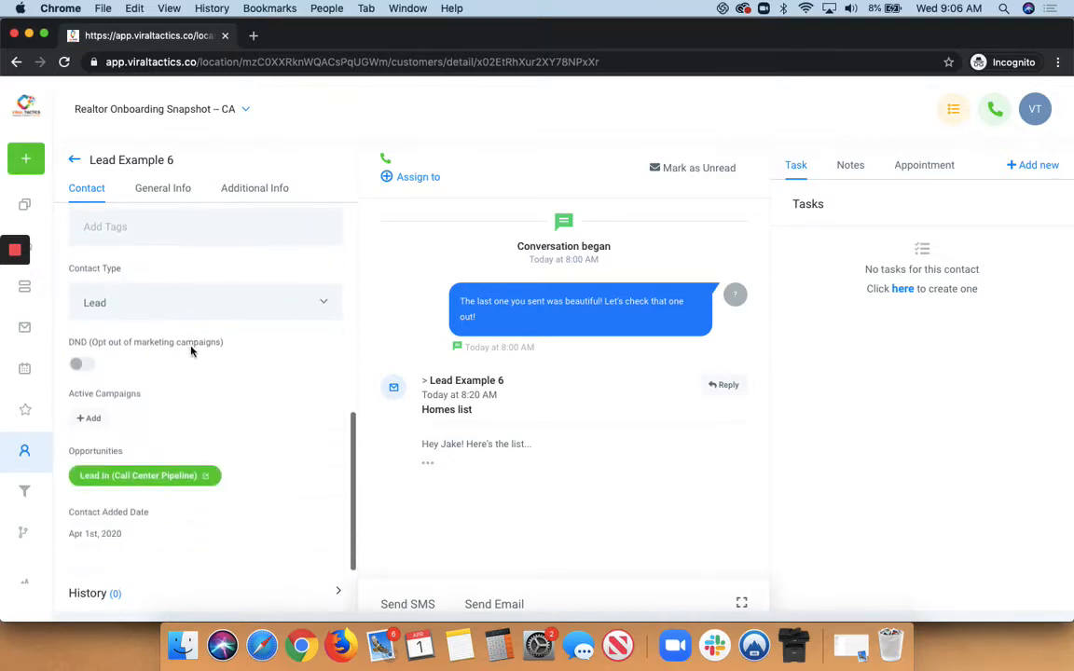
pyautogui.scroll(10, 191, 351)
pyautogui.scroll(-2, 141, 267)
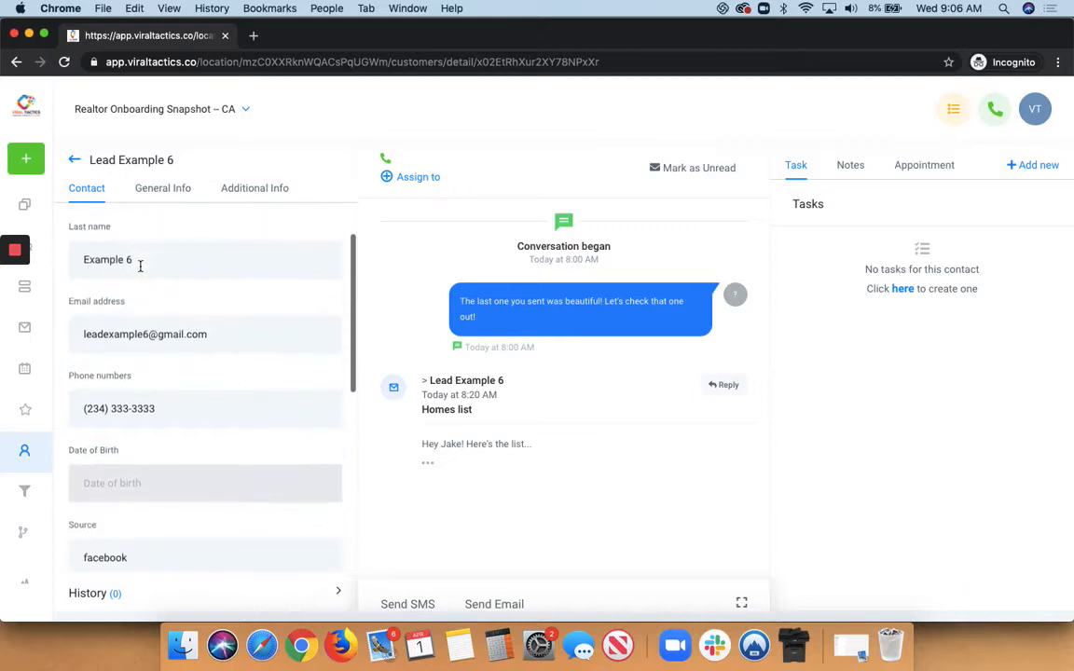
pyautogui.scroll(-8, 140, 267)
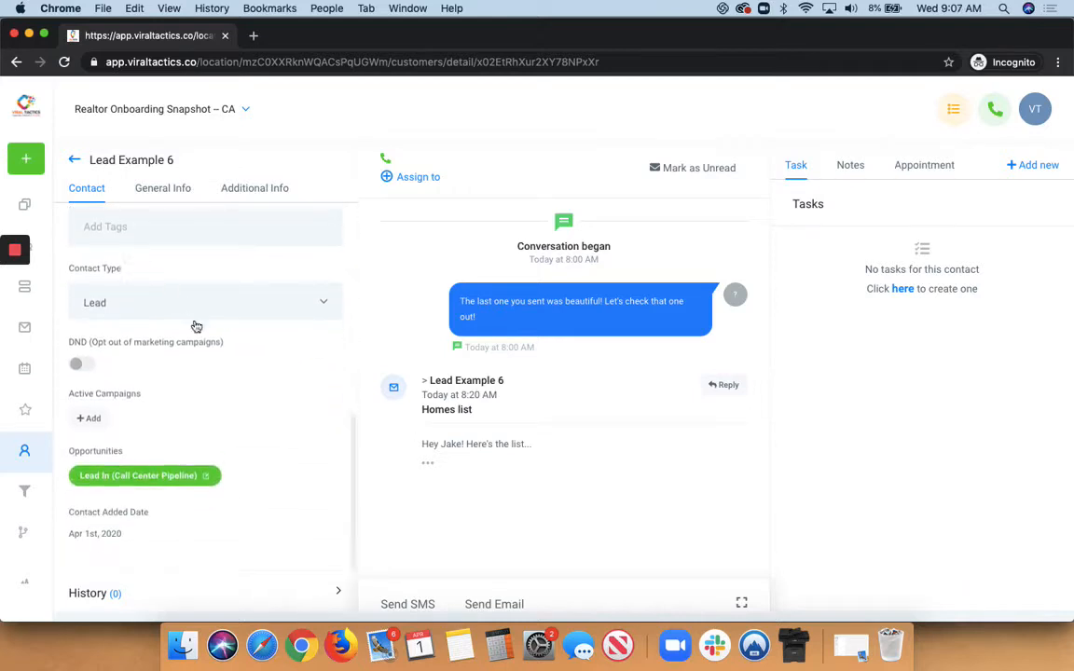
# Step: Open the contact's Lead In opportunity, view the available stages and pipelines, and close it without changes
pyautogui.click(206, 478)
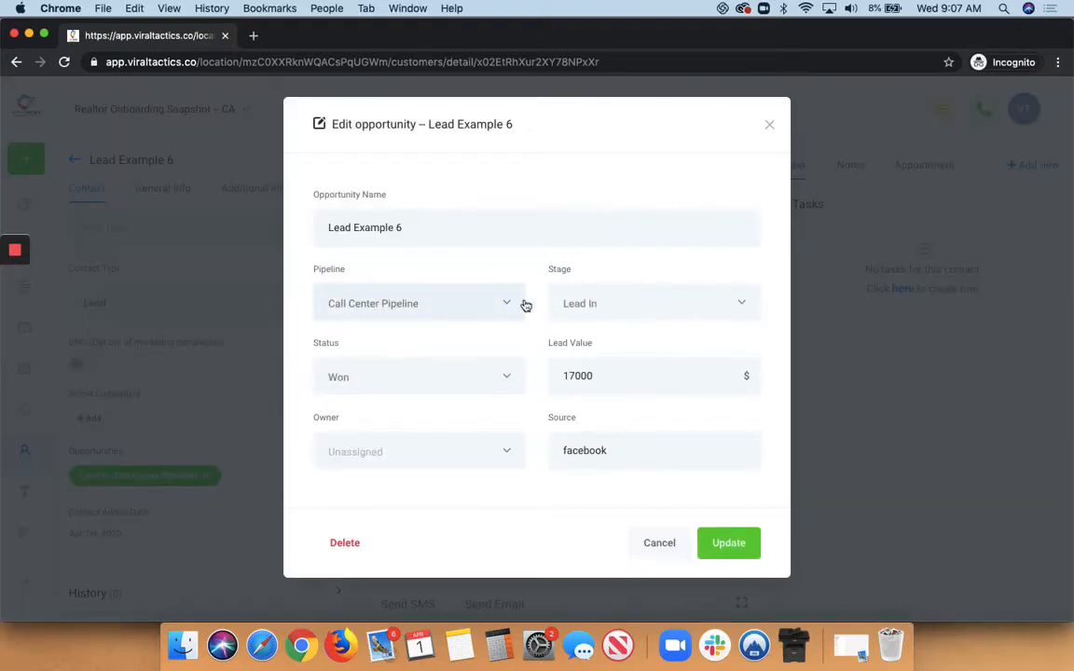
pyautogui.click(589, 306)
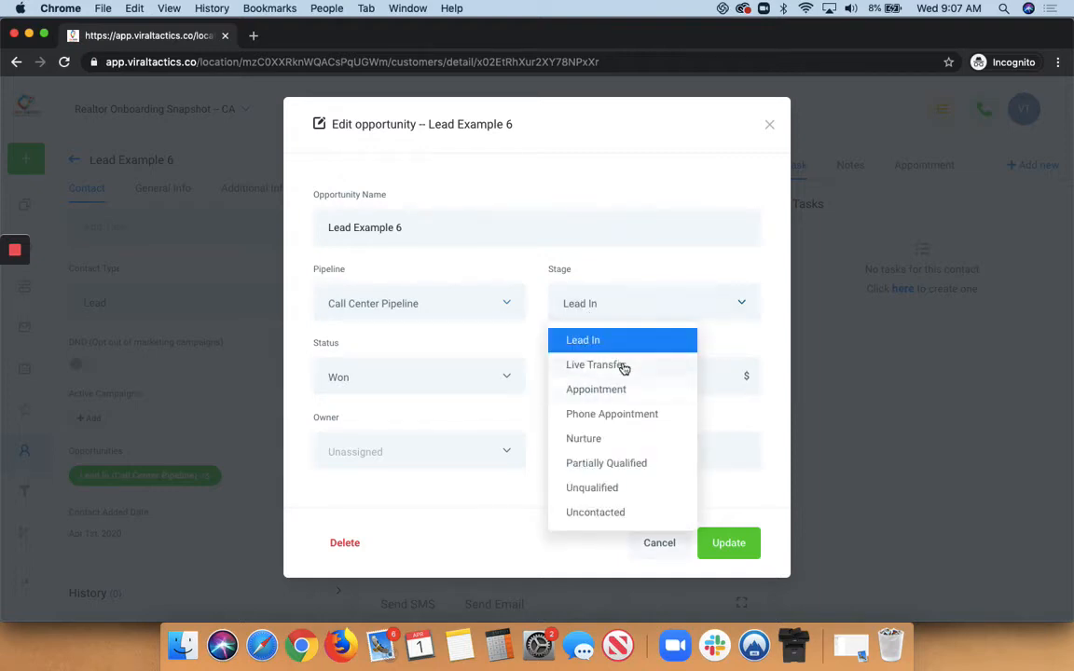
pyautogui.click(639, 270)
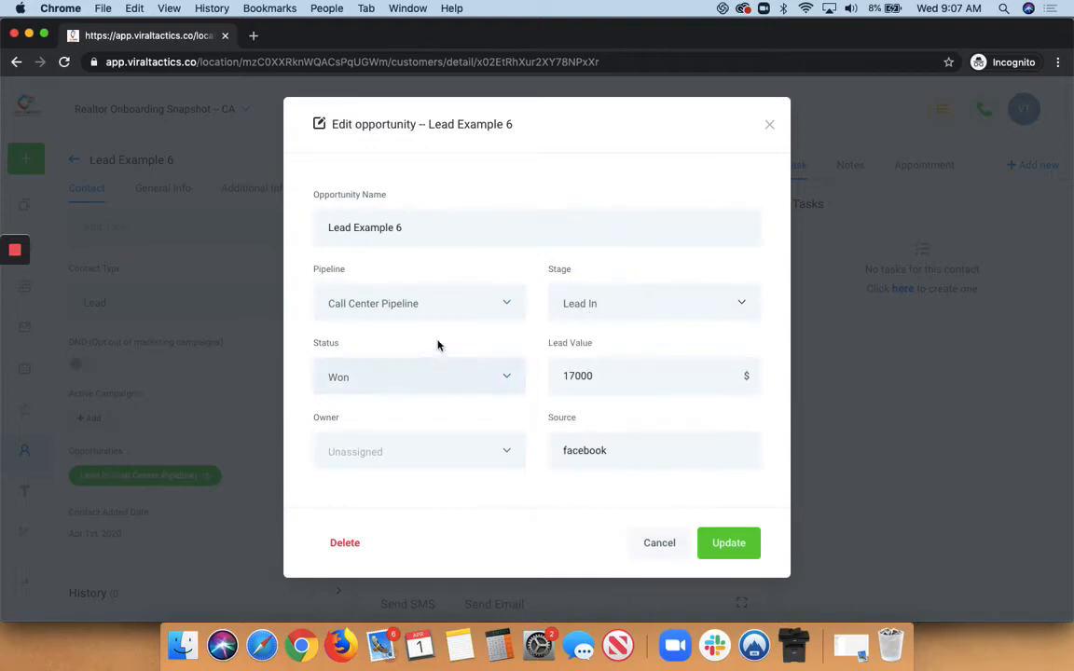
pyautogui.click(467, 303)
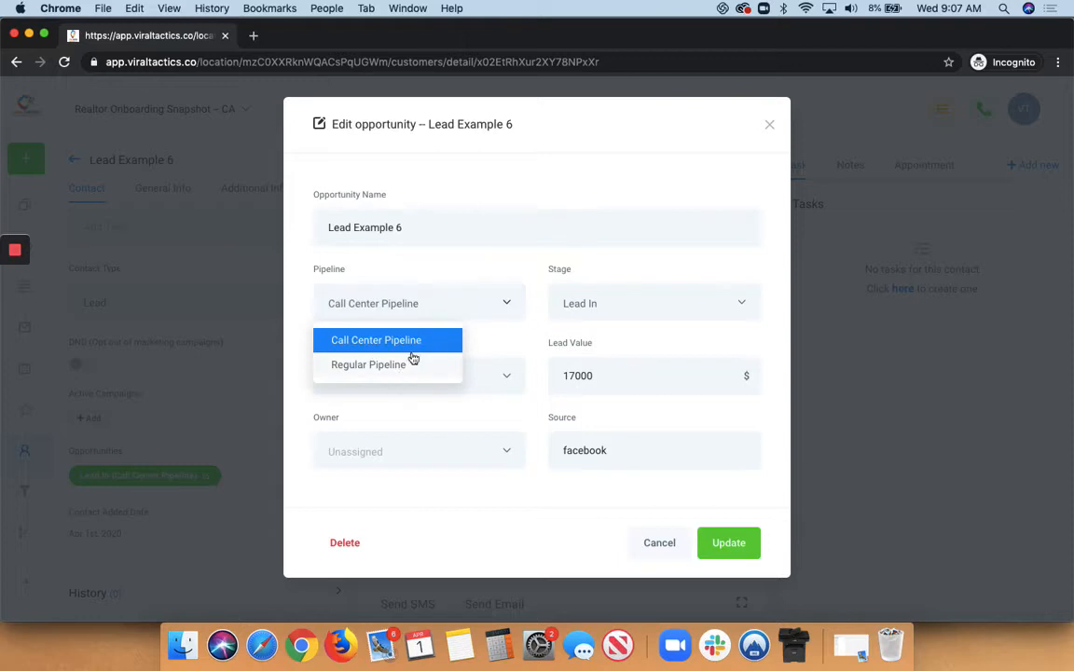
pyautogui.click(464, 305)
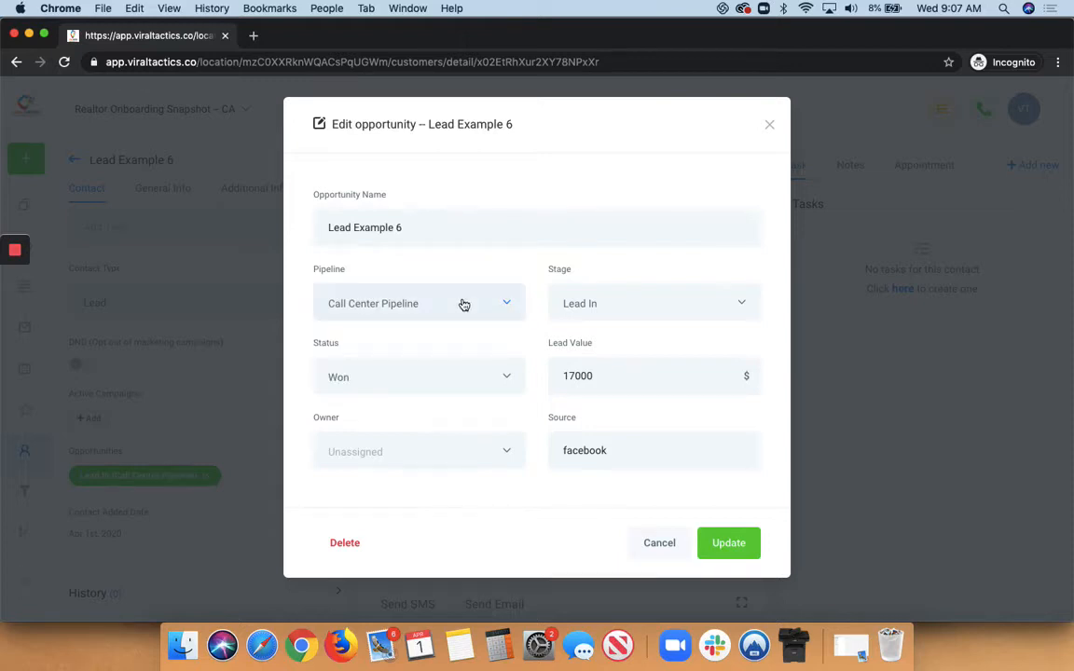
pyautogui.click(661, 548)
# Step: Enable DND for Lead Example 6 to opt out of marketing campaigns and save the contact
pyautogui.scroll(4, 221, 436)
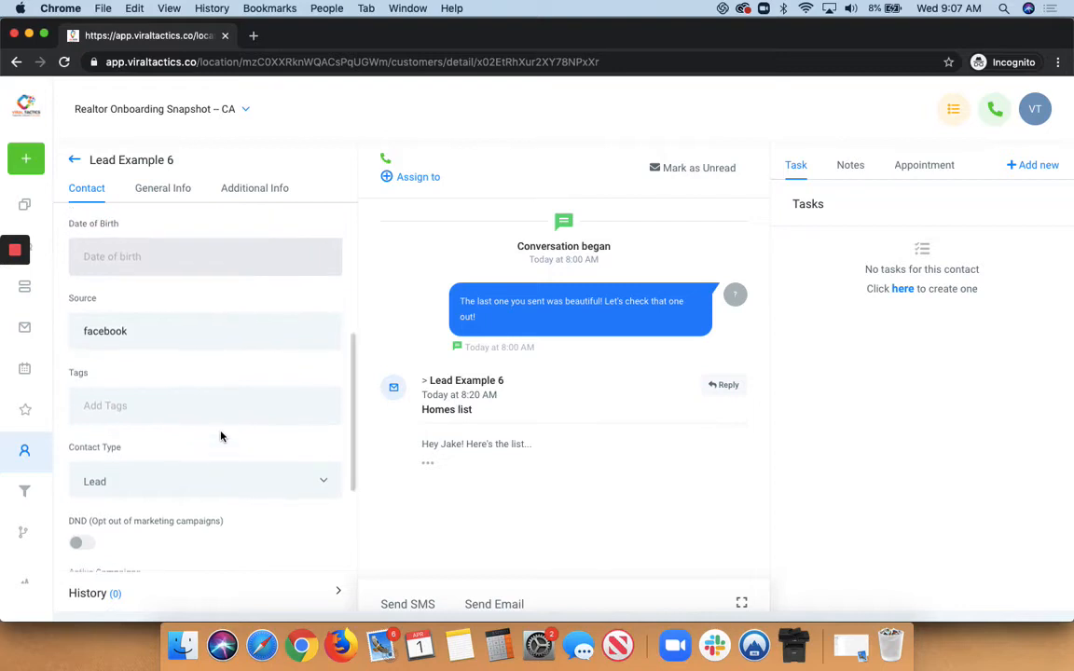
pyautogui.scroll(-4, 220, 436)
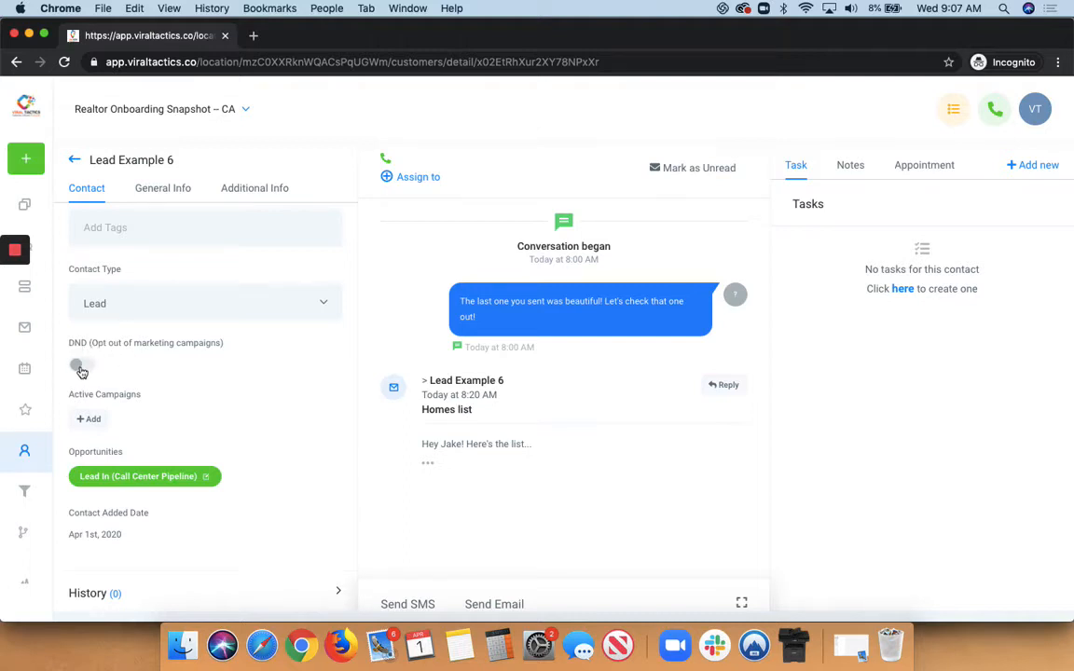
pyautogui.click(81, 372)
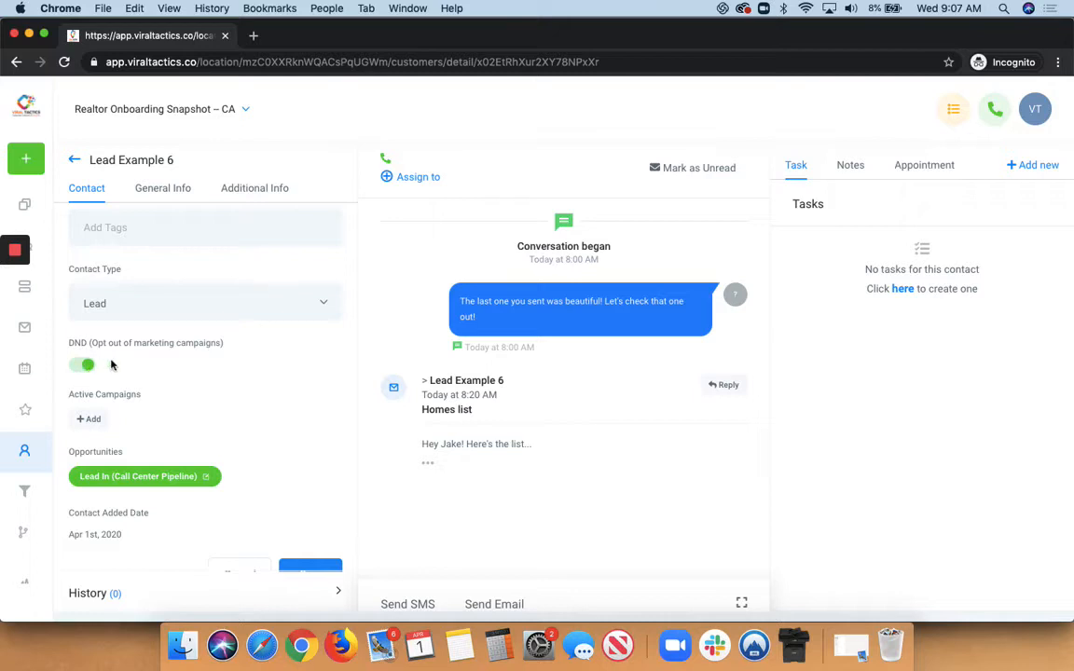
pyautogui.scroll(-1, 155, 375)
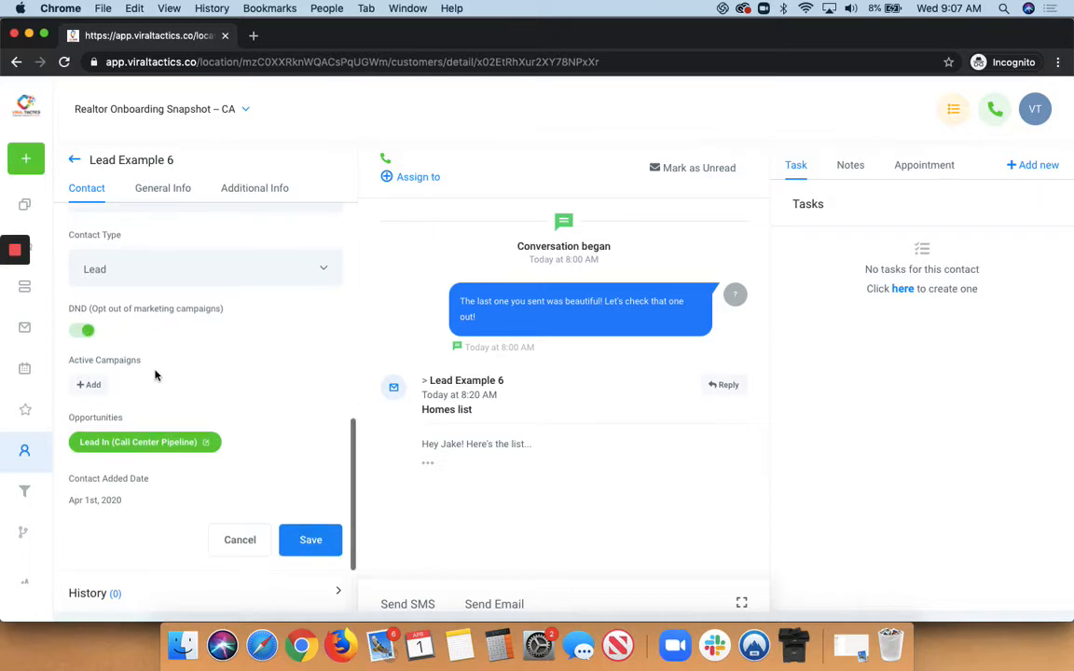
pyautogui.click(309, 539)
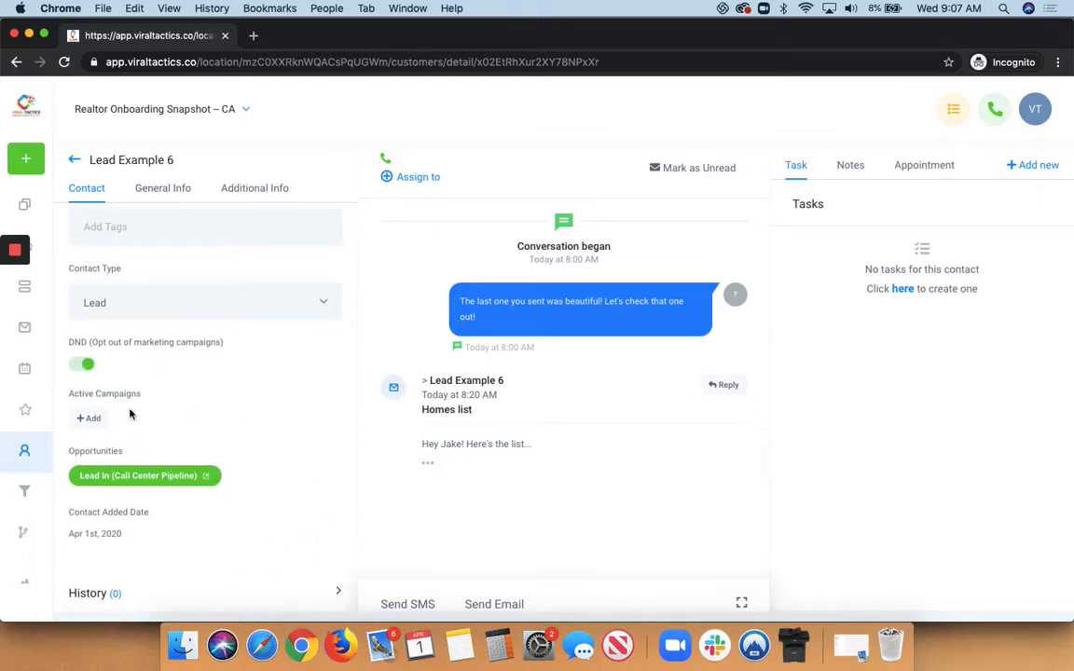
pyautogui.scroll(4, 130, 396)
pyautogui.scroll(2, 130, 377)
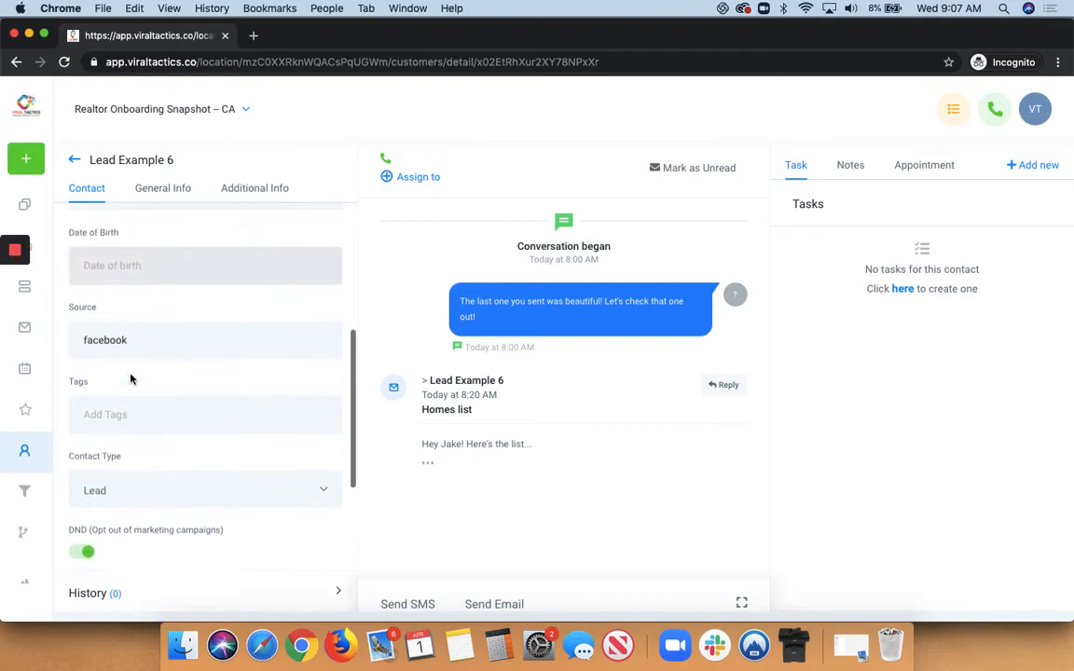
pyautogui.scroll(1, 131, 378)
pyautogui.scroll(6, 130, 377)
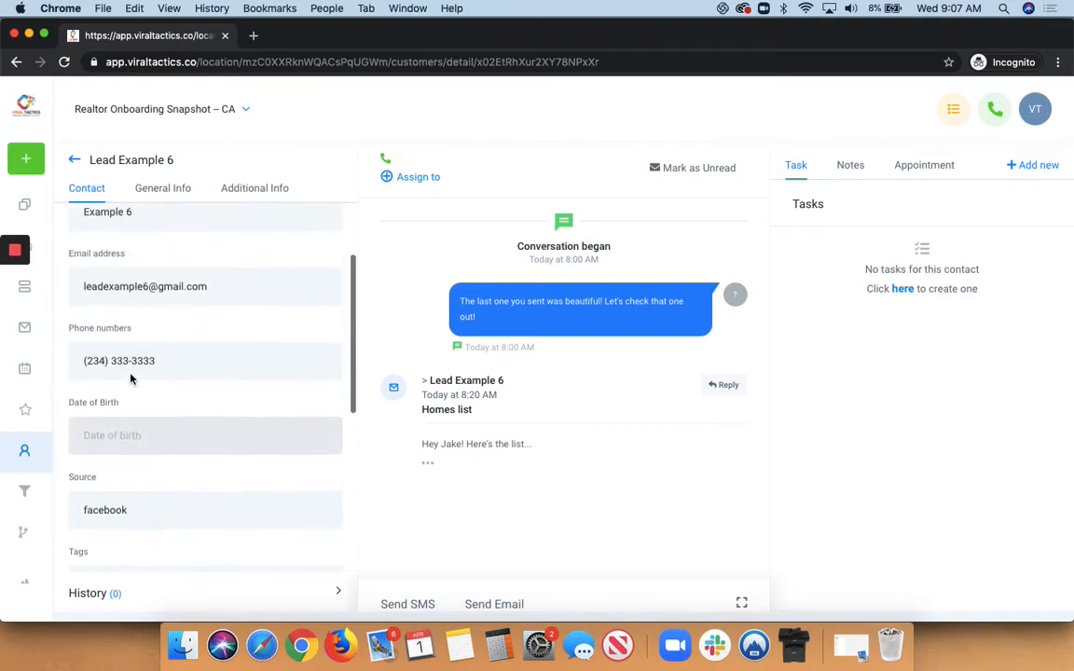
pyautogui.scroll(2, 131, 373)
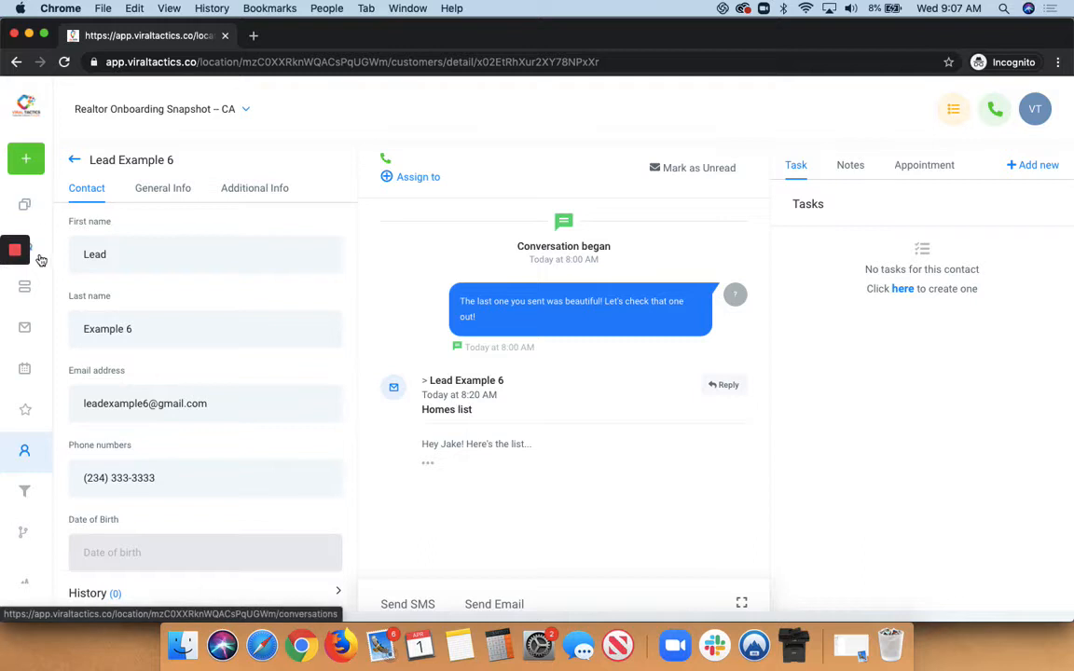
# Step: Go to the opportunities board, open Lead Example 4, and review its contact info, opportunity info and owner setting
pyautogui.click(25, 288)
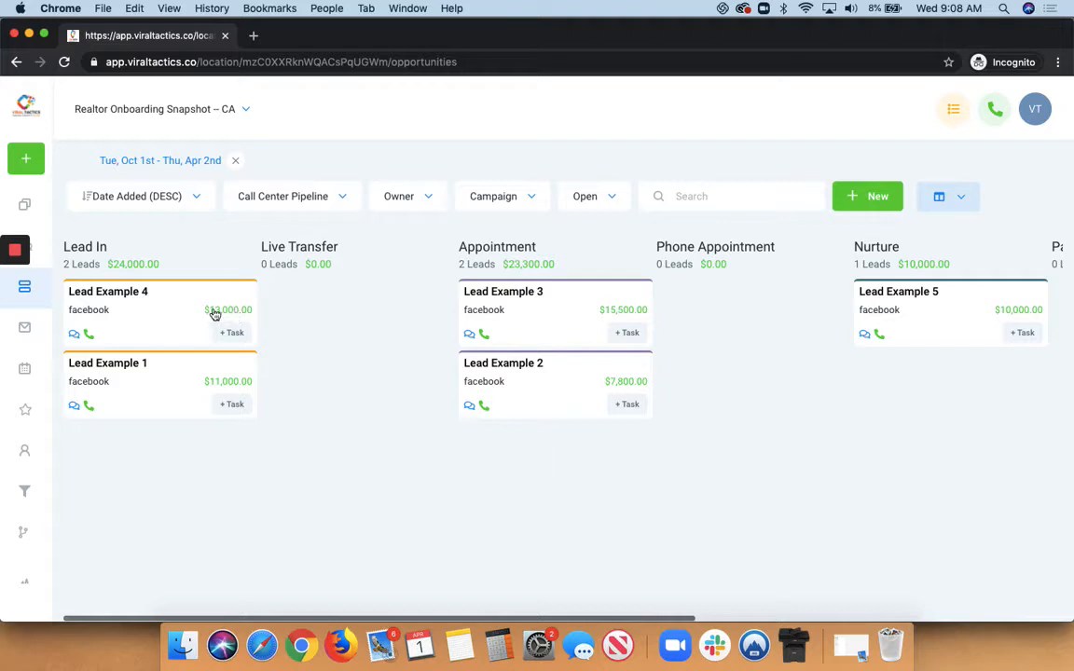
pyautogui.click(154, 315)
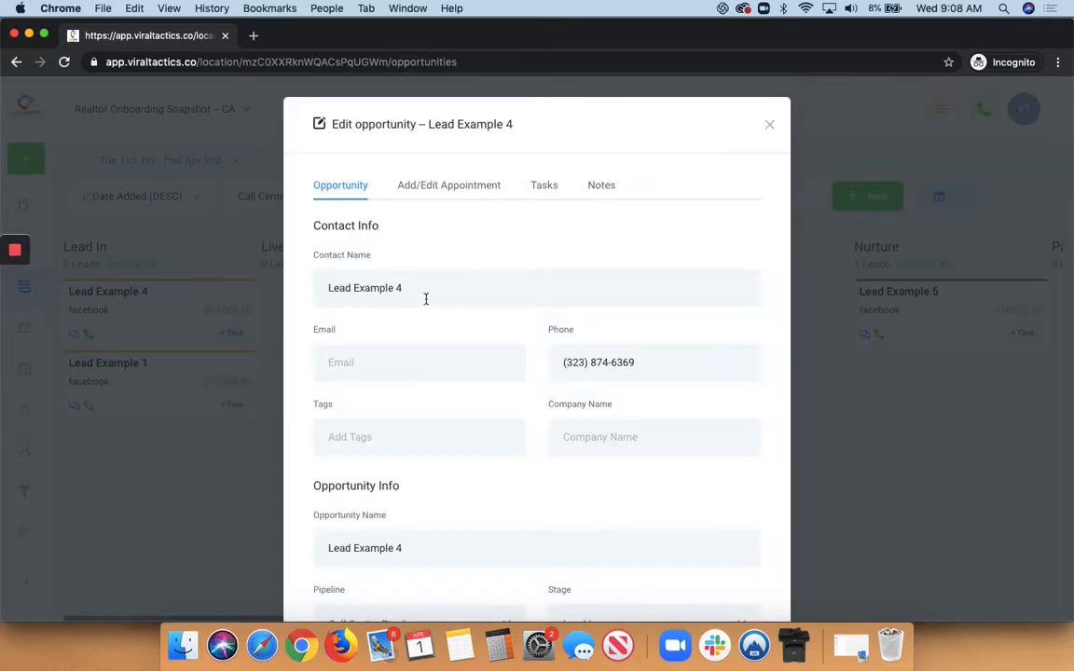
pyautogui.scroll(-5, 436, 314)
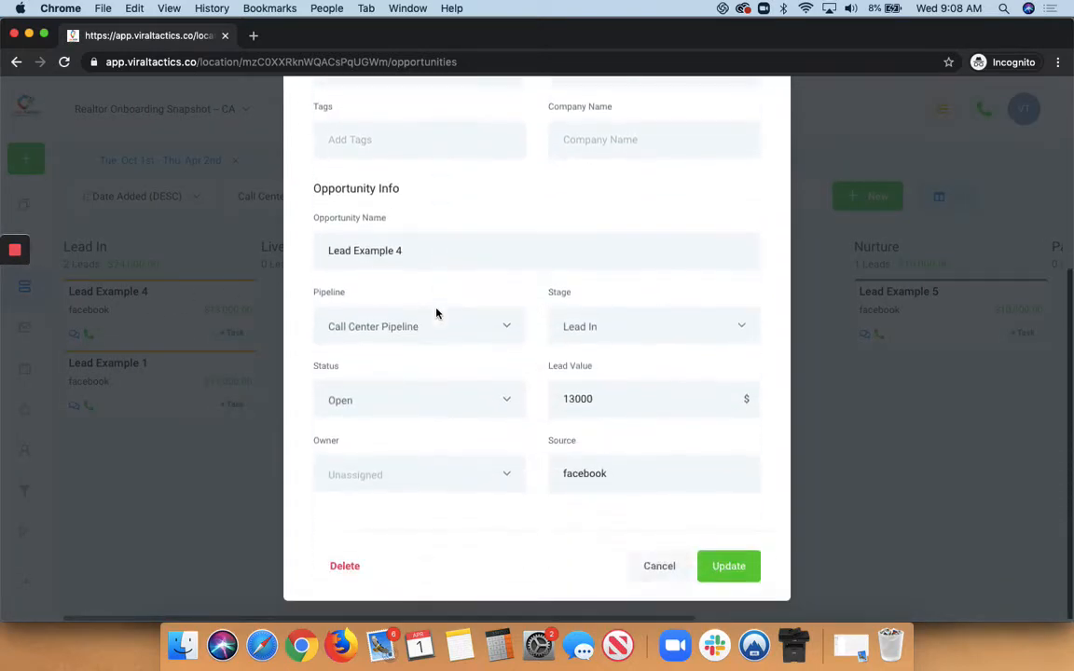
pyautogui.click(453, 485)
pyautogui.click(443, 403)
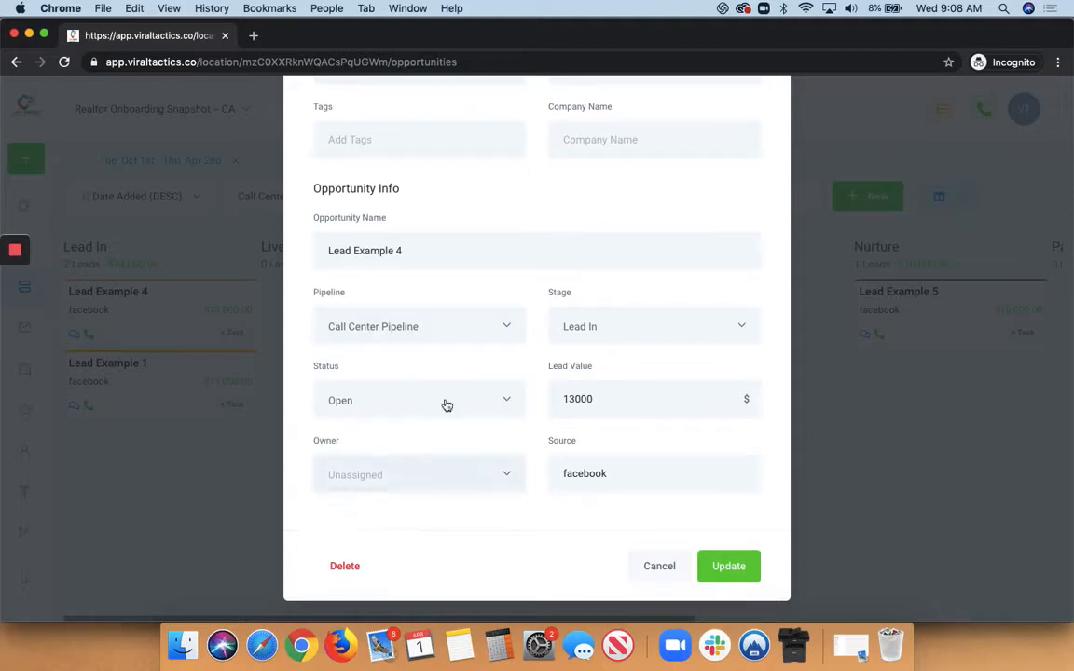
pyautogui.scroll(2, 446, 403)
pyautogui.scroll(5, 446, 402)
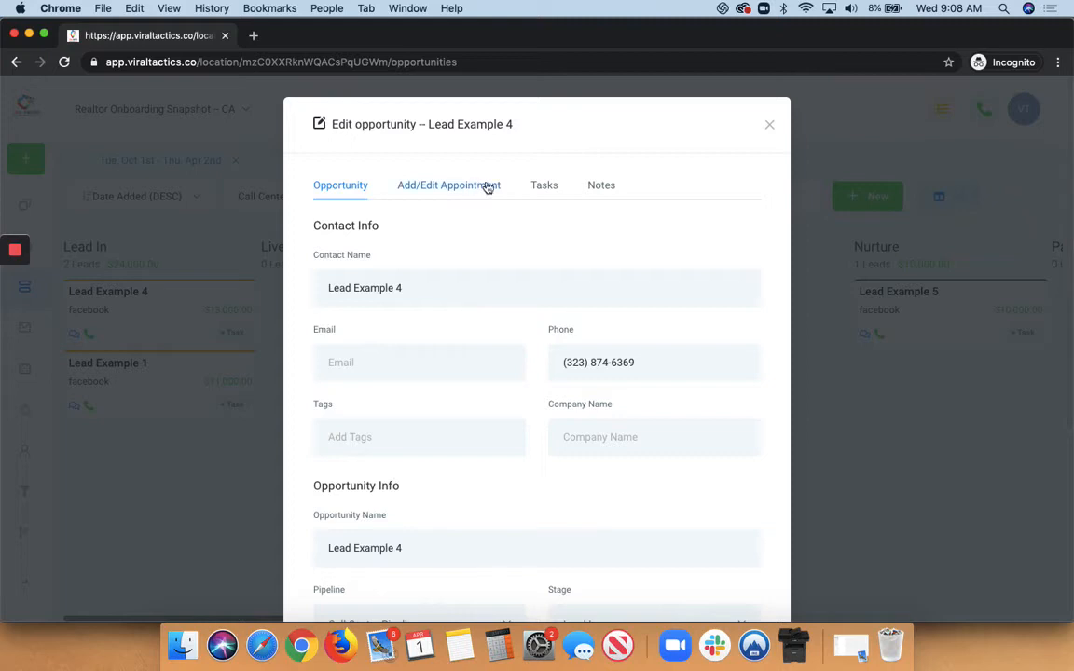
# Step: Check the task form's assignee options and the notes for Lead Example 4, and close the opportunity without saving
pyautogui.click(551, 186)
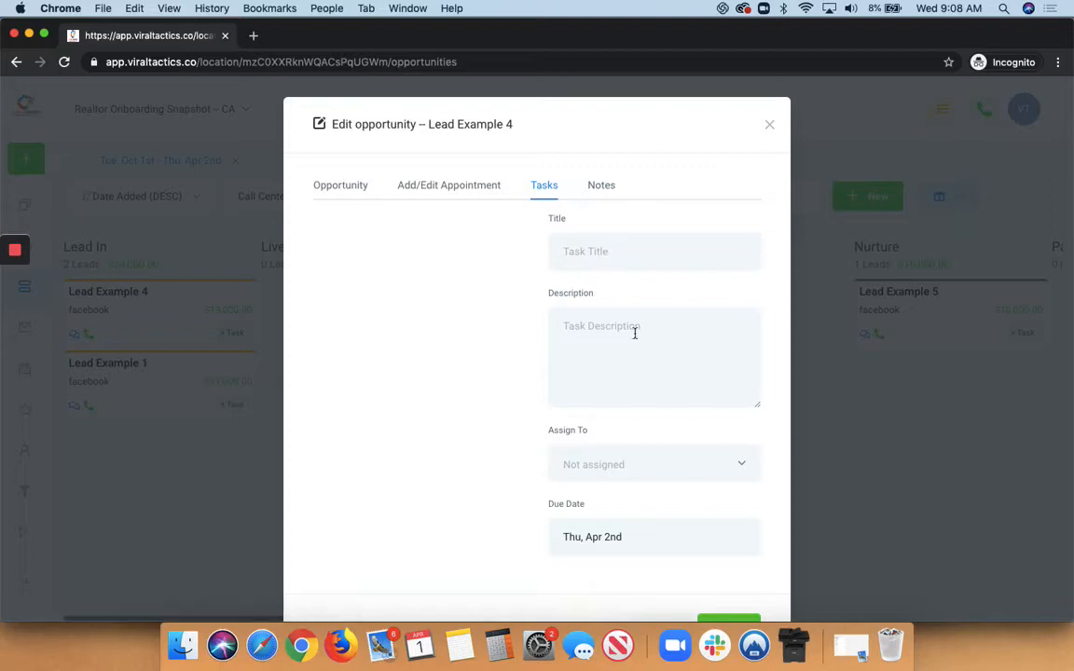
pyautogui.click(599, 467)
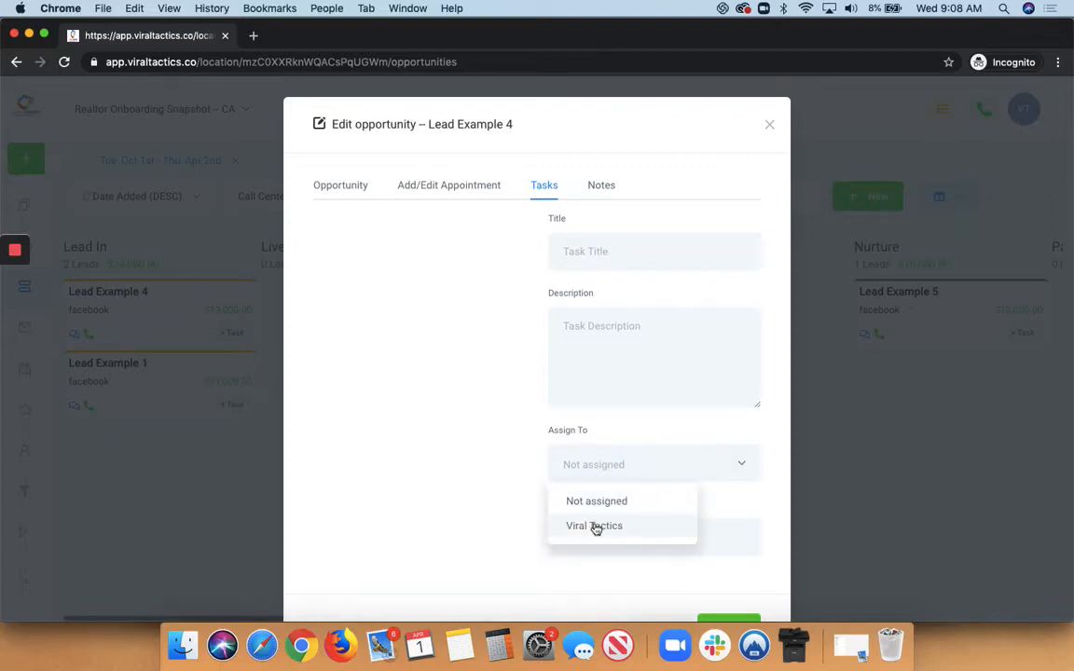
pyautogui.click(600, 430)
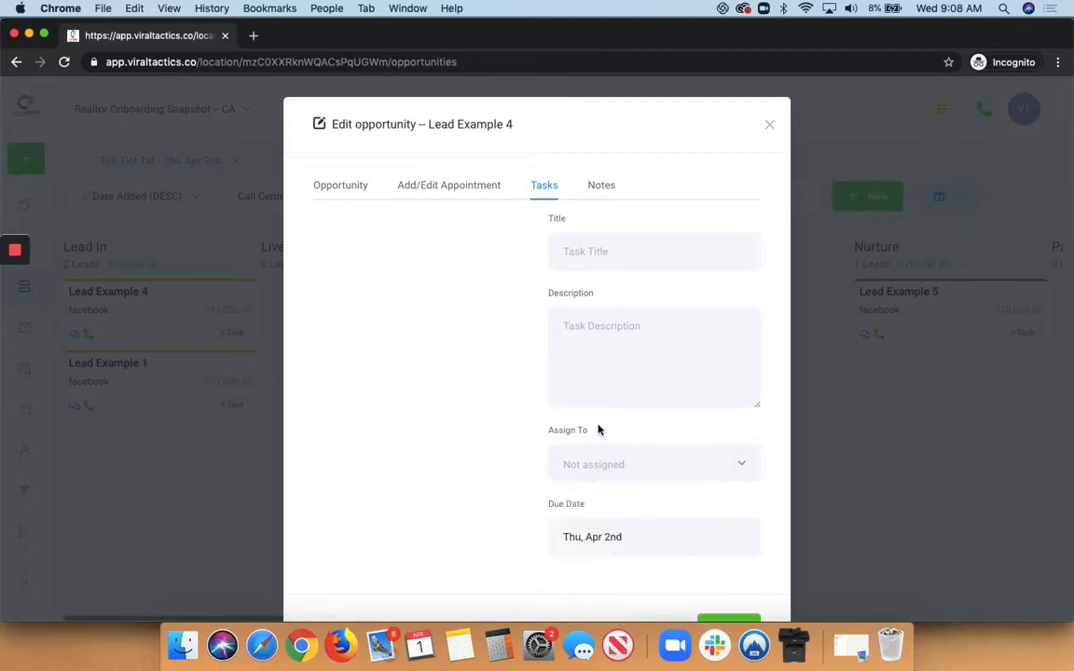
pyautogui.click(606, 187)
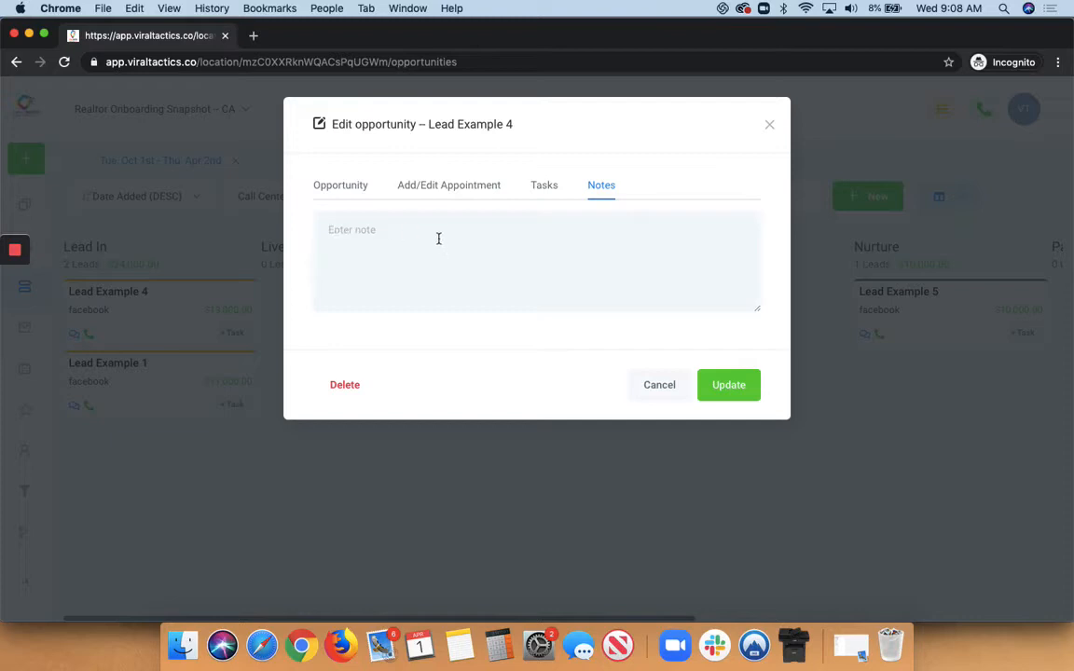
pyautogui.click(659, 385)
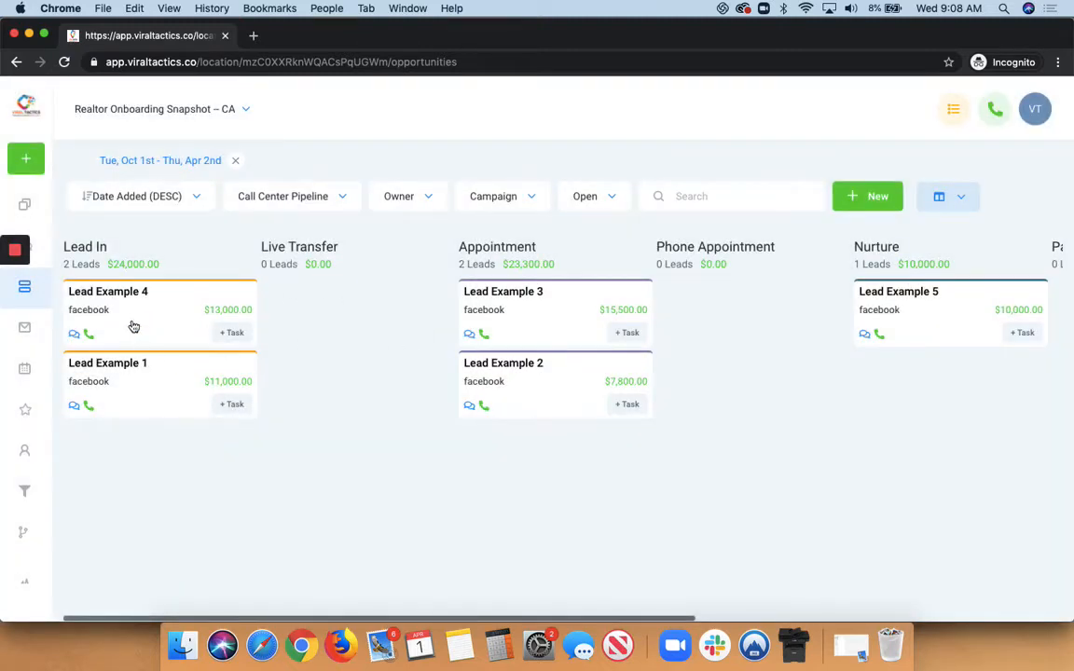
# Step: Move the Lead Example 4 opportunity from the Lead In stage to Live Transfer
pyautogui.moveTo(131, 319); pyautogui.dragTo(335, 316)
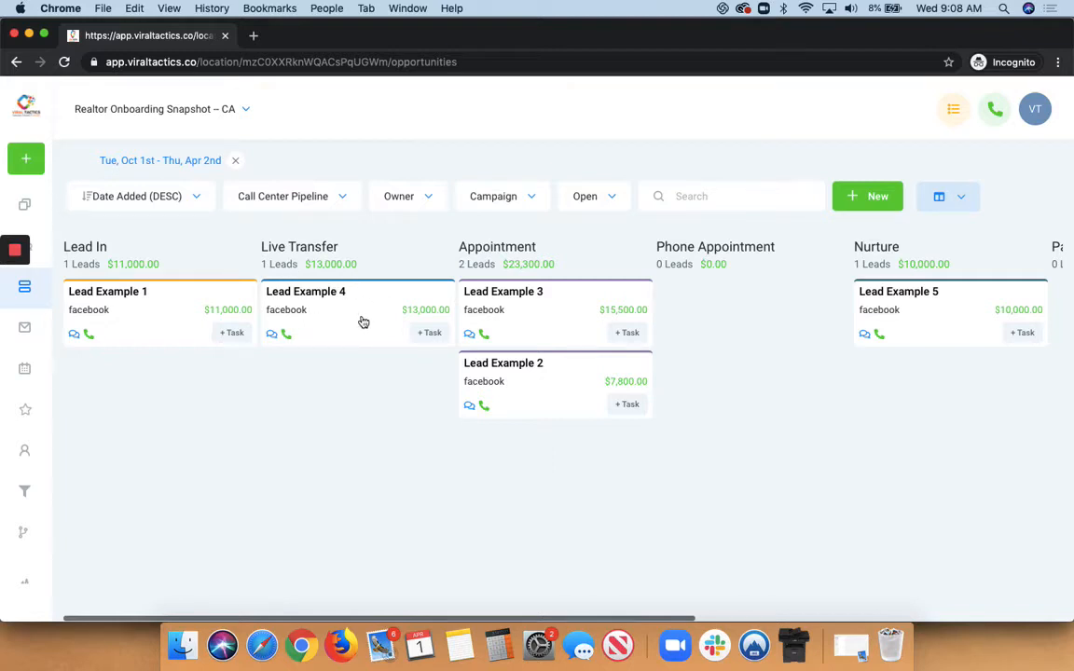
# Step: Reopen the Lead Example 4 opportunity, check its available status options, and close it without saving
pyautogui.moveTo(363, 322)
pyautogui.mouseDown()
pyautogui.moveTo(356, 444)
pyautogui.moveTo(382, 480)
pyautogui.moveTo(693, 543)
pyautogui.moveTo(714, 565)
pyautogui.moveTo(779, 587)
pyautogui.moveTo(307, 601)
pyautogui.moveTo(494, 578)
pyautogui.moveTo(551, 585)
pyautogui.moveTo(548, 598)
pyautogui.moveTo(314, 343)
pyautogui.moveTo(364, 320)
pyautogui.mouseUp()
pyautogui.click(350, 319)
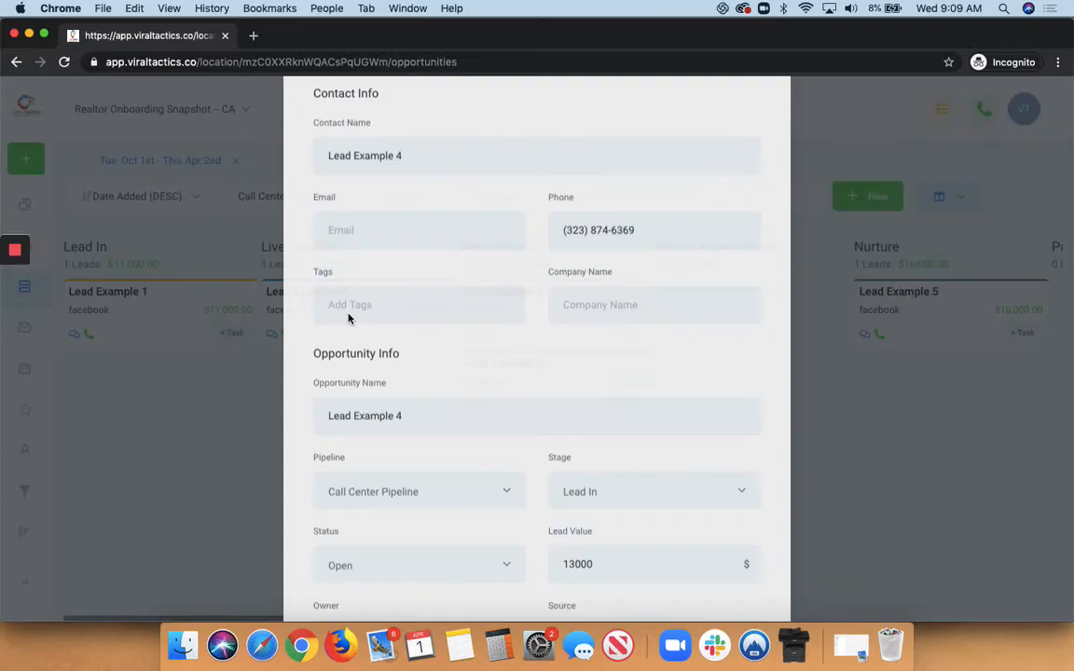
pyautogui.scroll(-5, 349, 319)
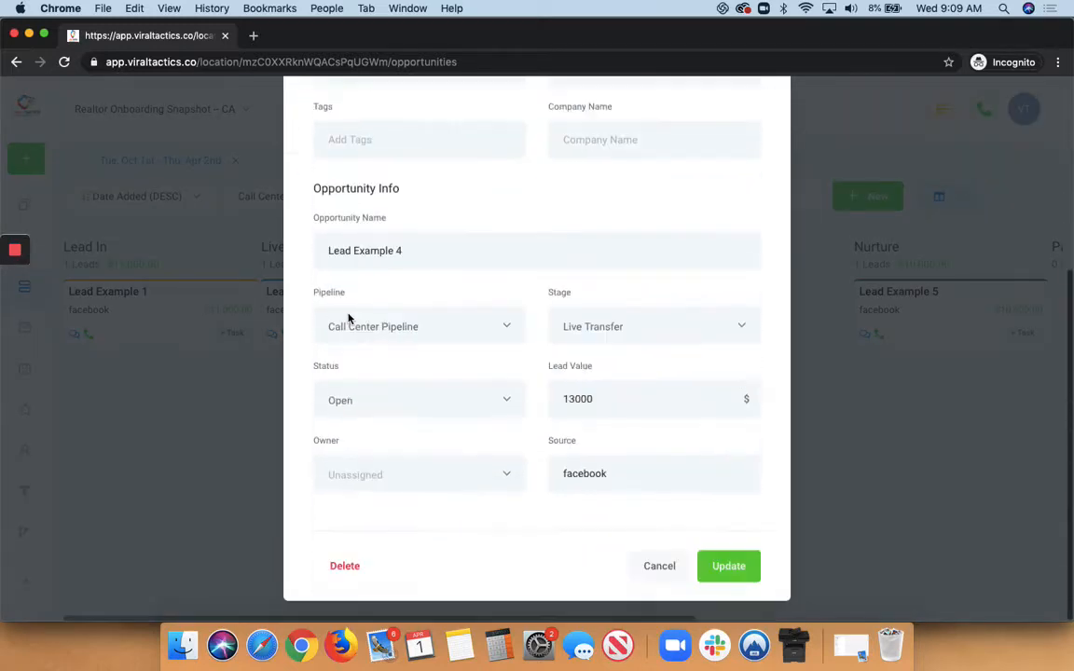
pyautogui.click(363, 401)
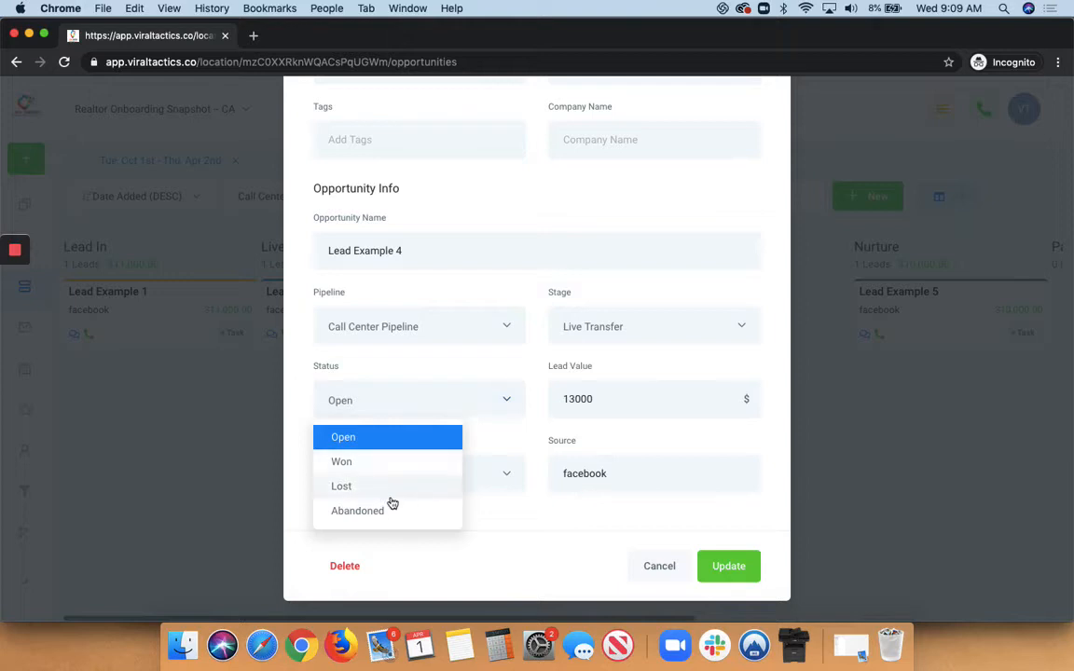
pyautogui.click(658, 566)
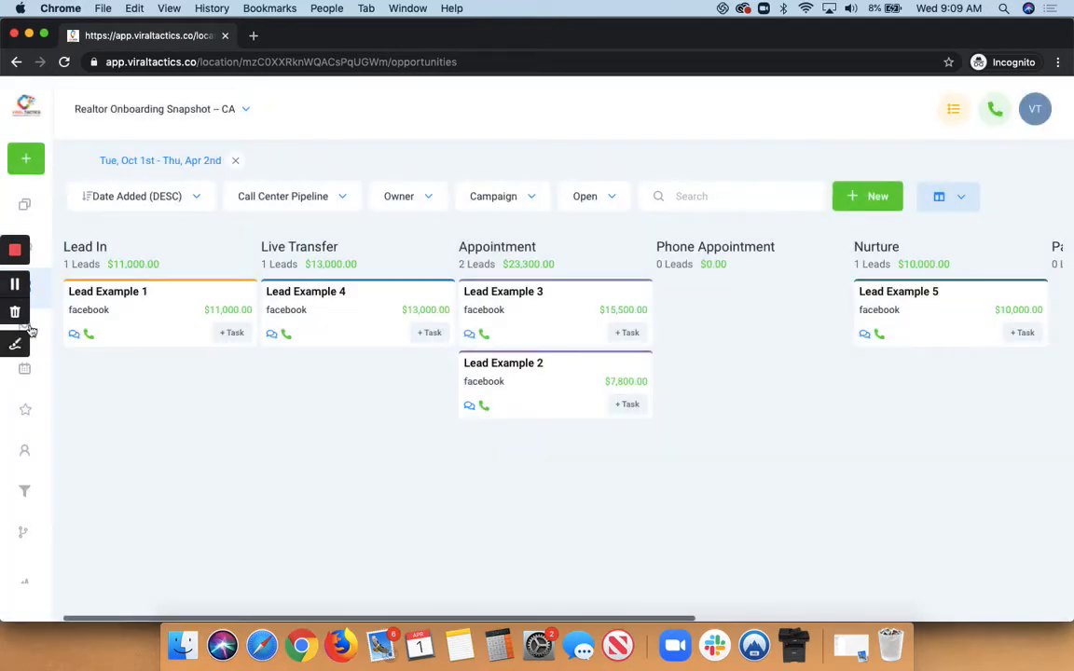
# Step: Open the marketing campaigns, review the message sequence of Home Buyer (360 Days), and return to the campaign list
pyautogui.click(31, 331)
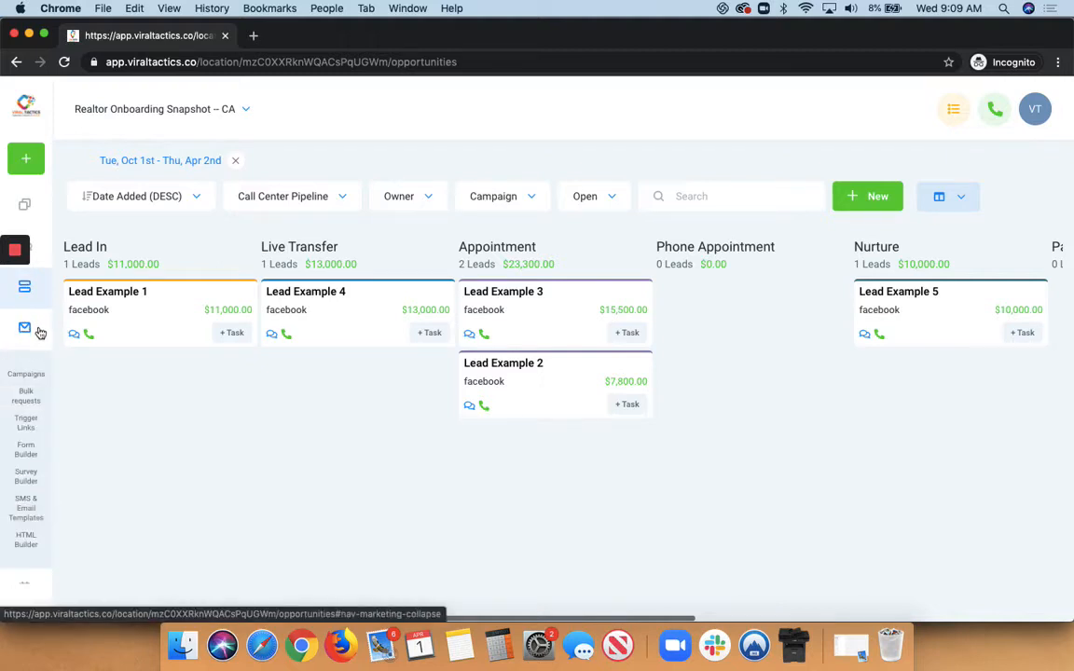
pyautogui.click(27, 374)
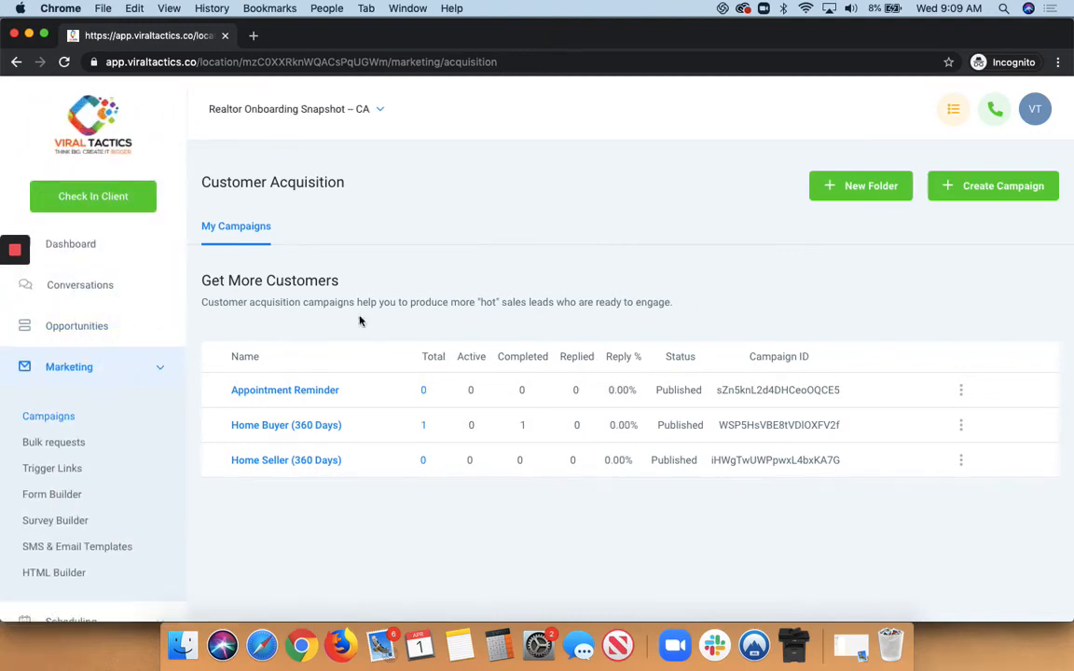
pyautogui.click(302, 427)
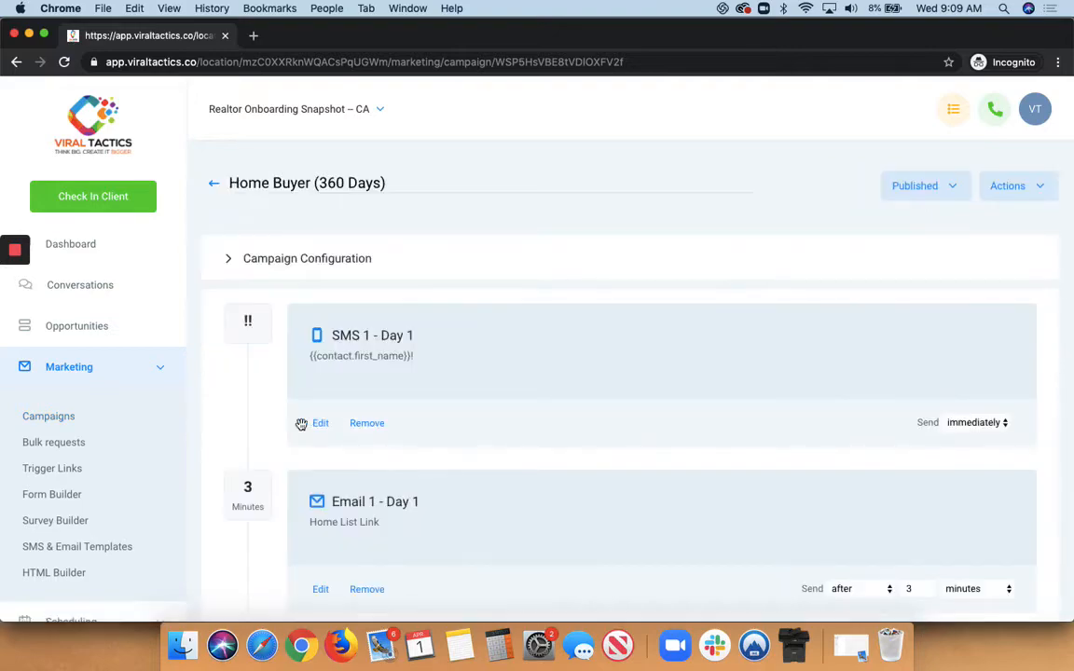
pyautogui.scroll(-10, 403, 349)
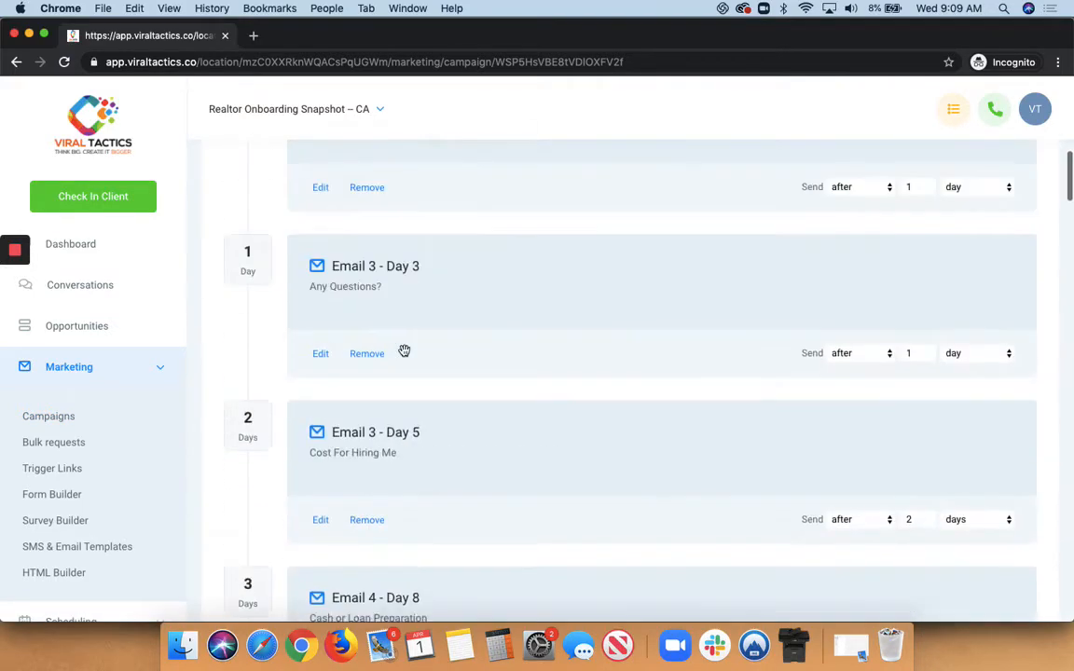
pyautogui.scroll(-20, 404, 350)
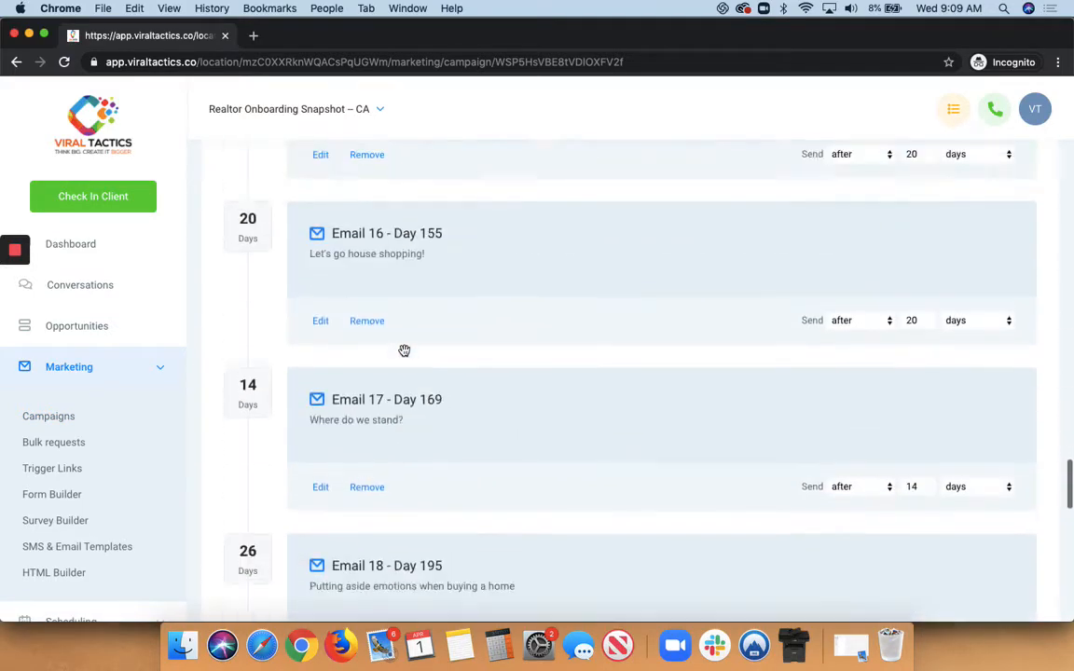
pyautogui.scroll(-15, 403, 349)
pyautogui.scroll(10, 242, 287)
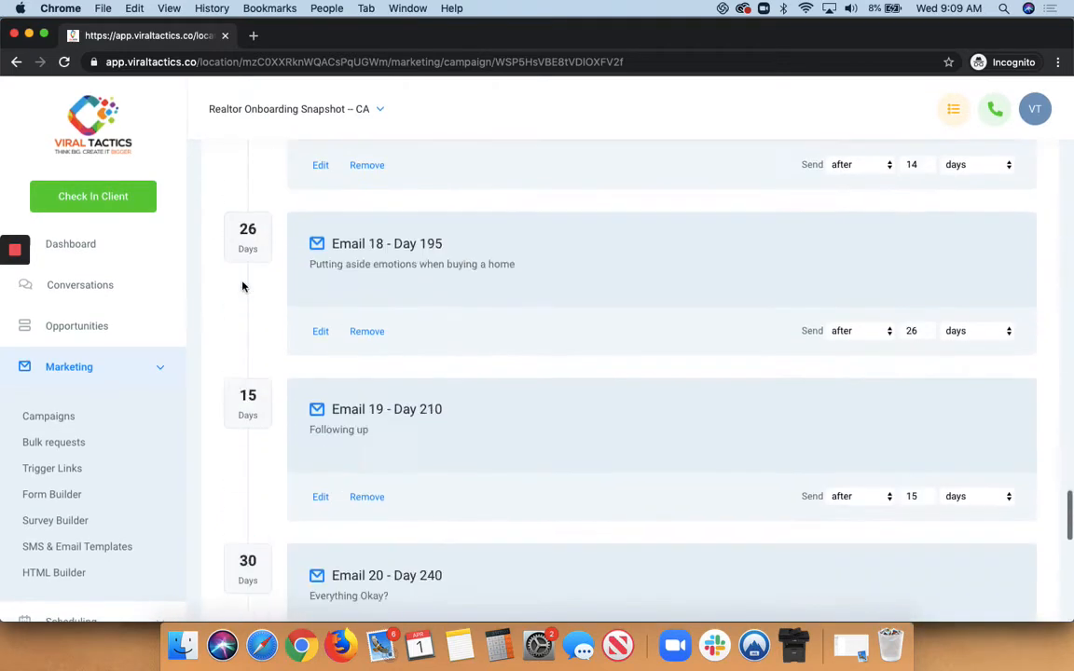
pyautogui.scroll(20, 242, 288)
pyautogui.click(48, 424)
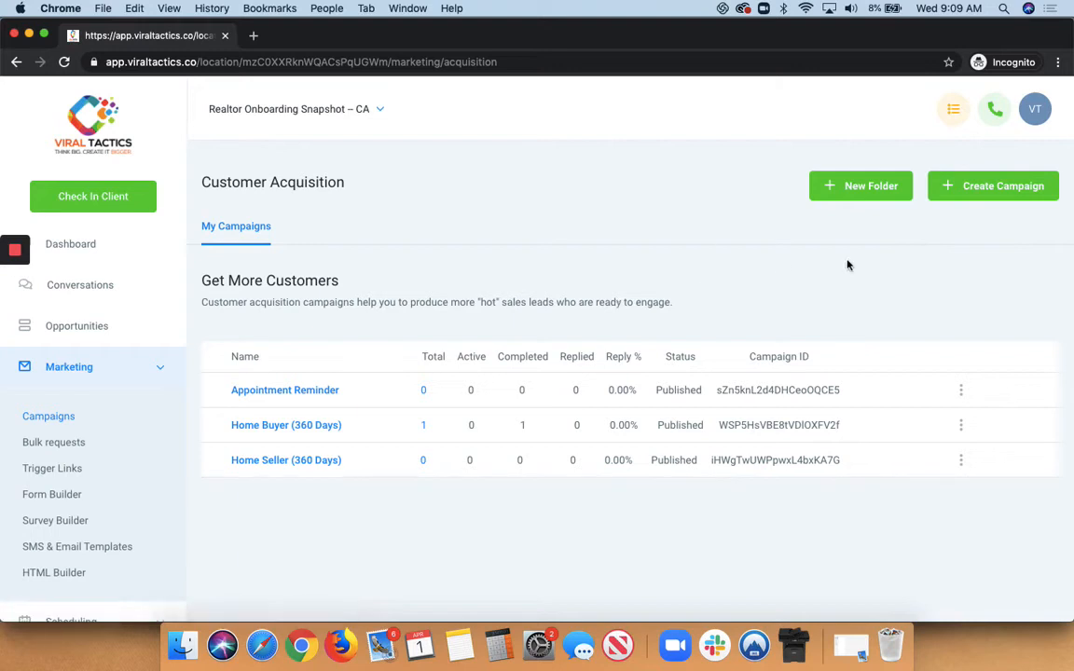
# Step: Create a new draft campaign and review the event types that can be added, without adding one
pyautogui.click(994, 191)
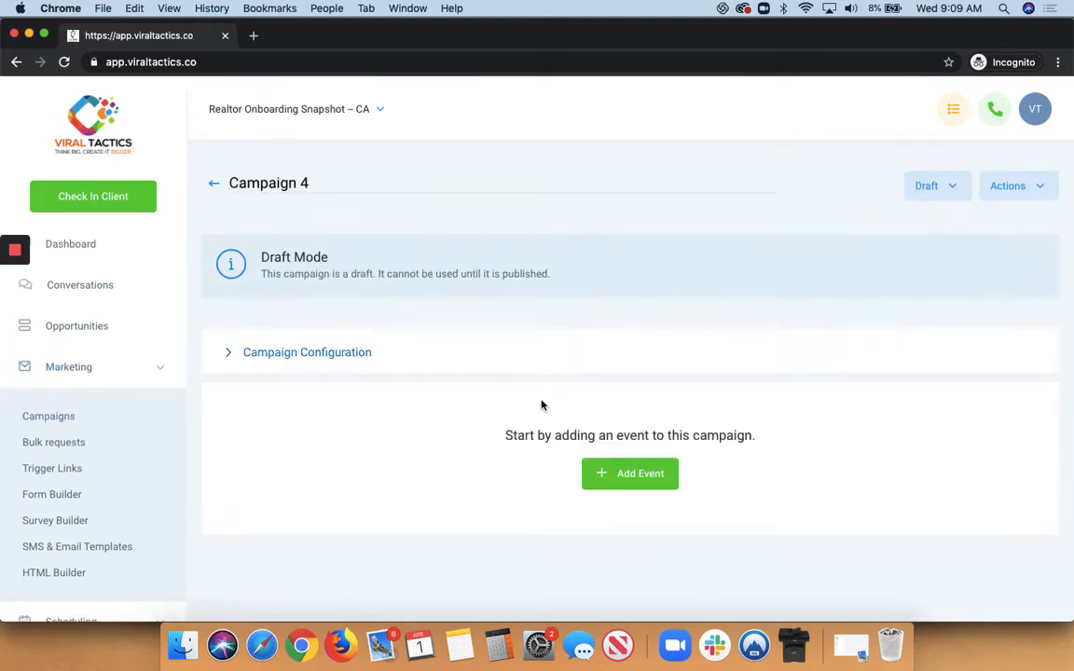
pyautogui.moveTo(333, 188); pyautogui.dragTo(225, 185)
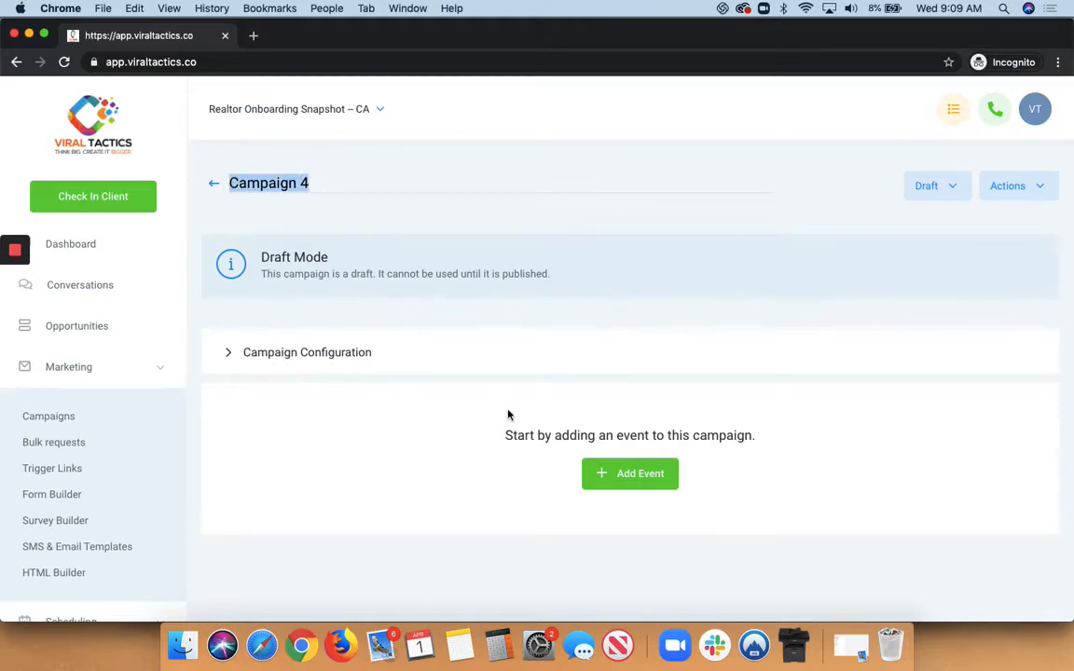
pyautogui.click(627, 475)
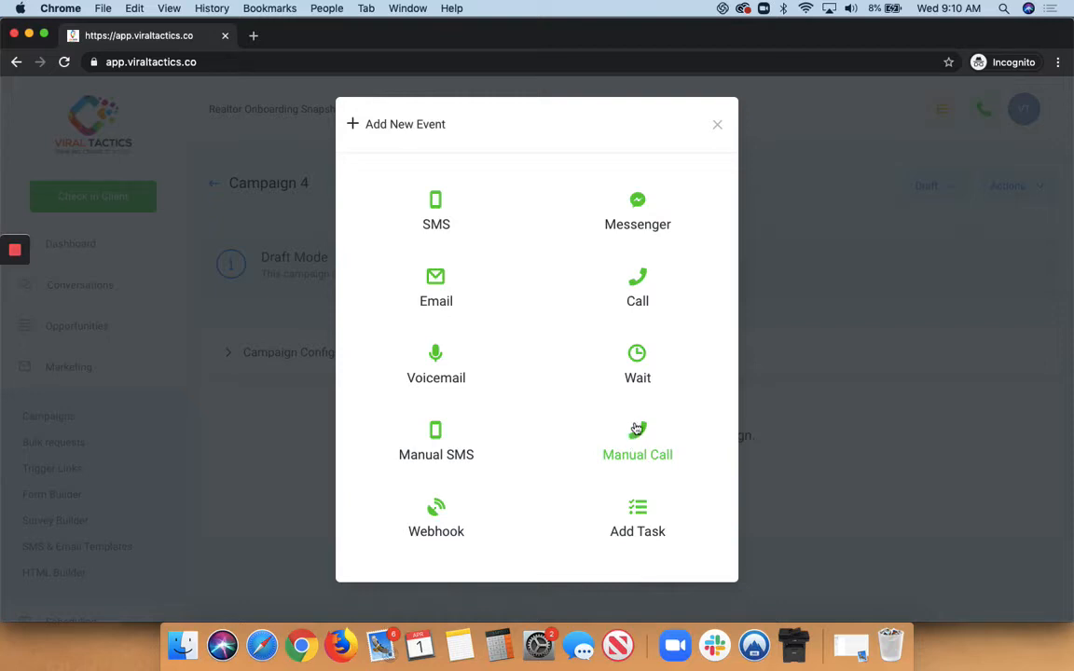
pyautogui.click(718, 125)
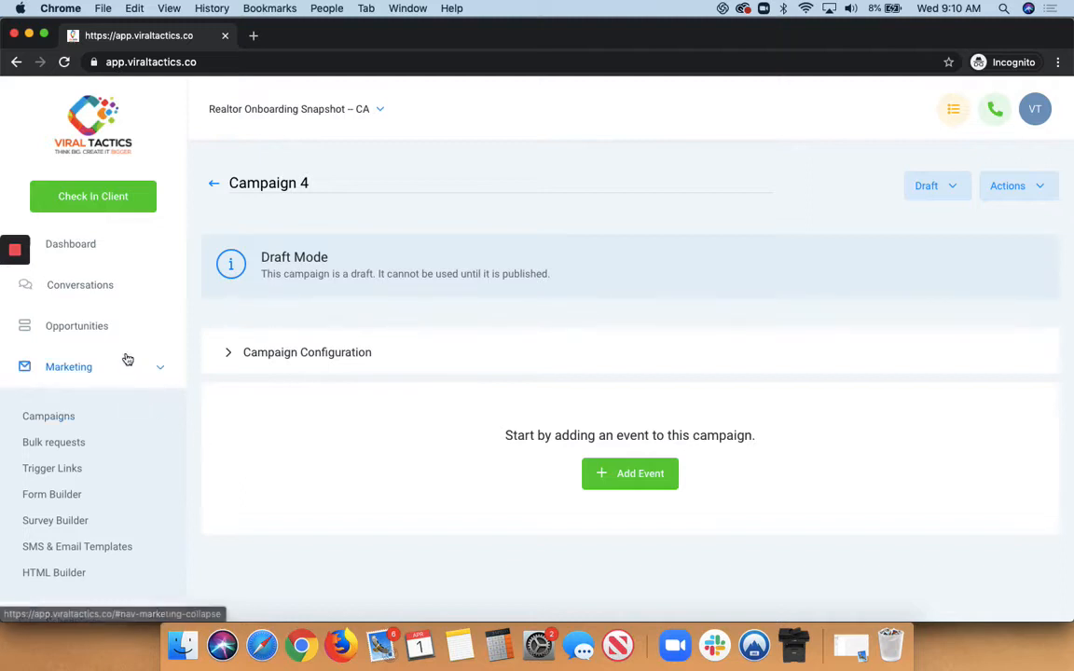
# Step: Go to the contacts' Manual Actions page and check which campaigns its tasks can be filtered by
pyautogui.scroll(-5, 127, 361)
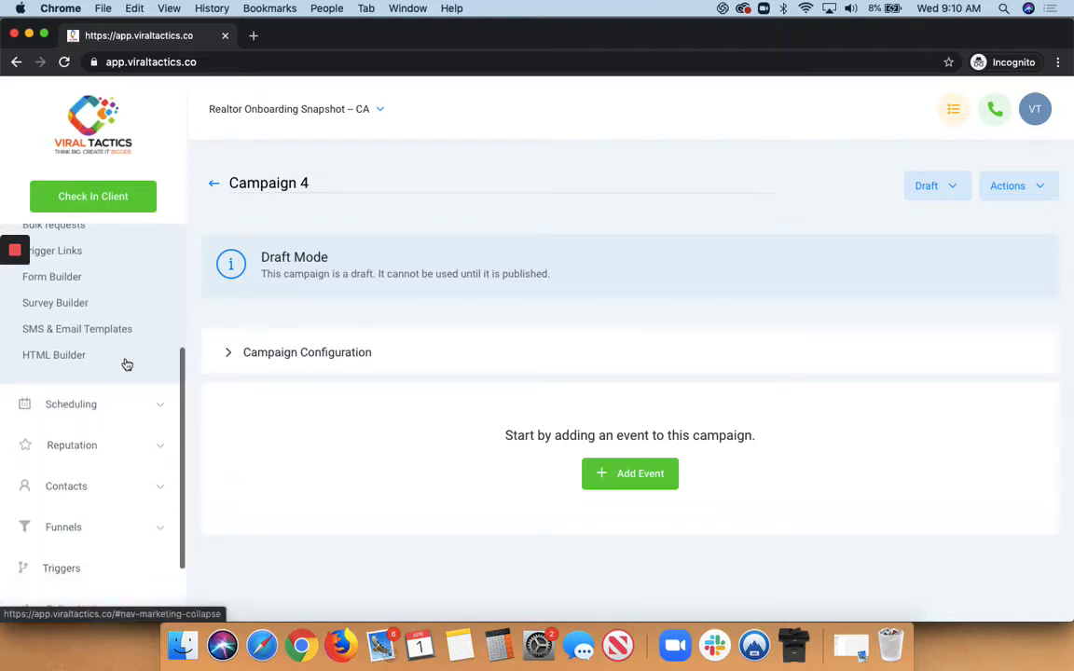
pyautogui.click(142, 494)
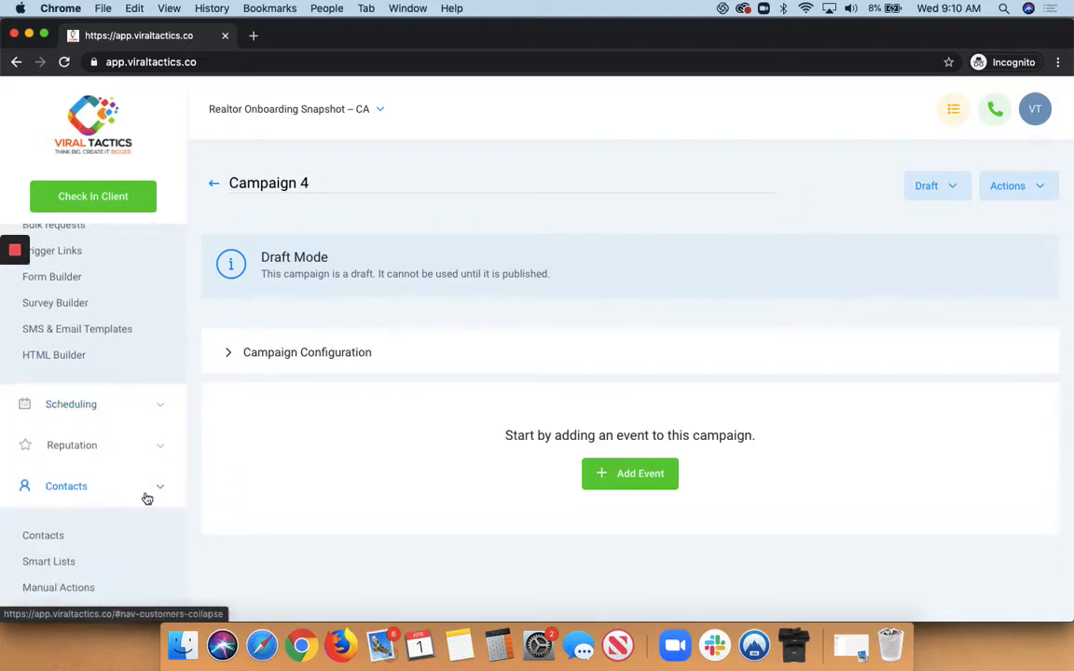
pyautogui.click(58, 588)
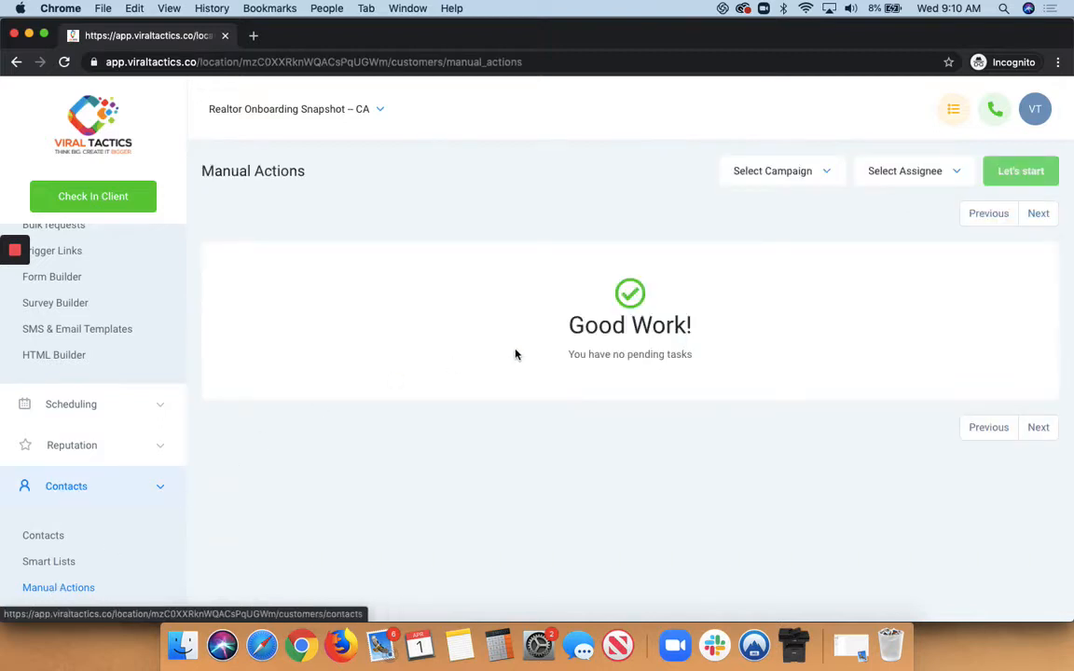
pyautogui.click(779, 172)
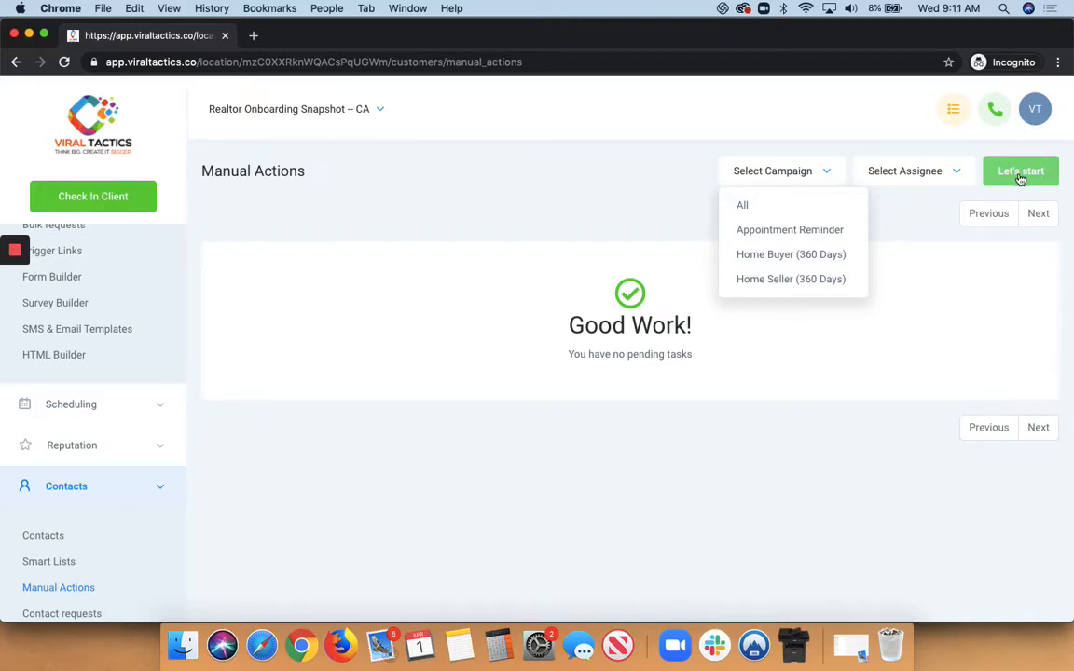
pyautogui.click(911, 217)
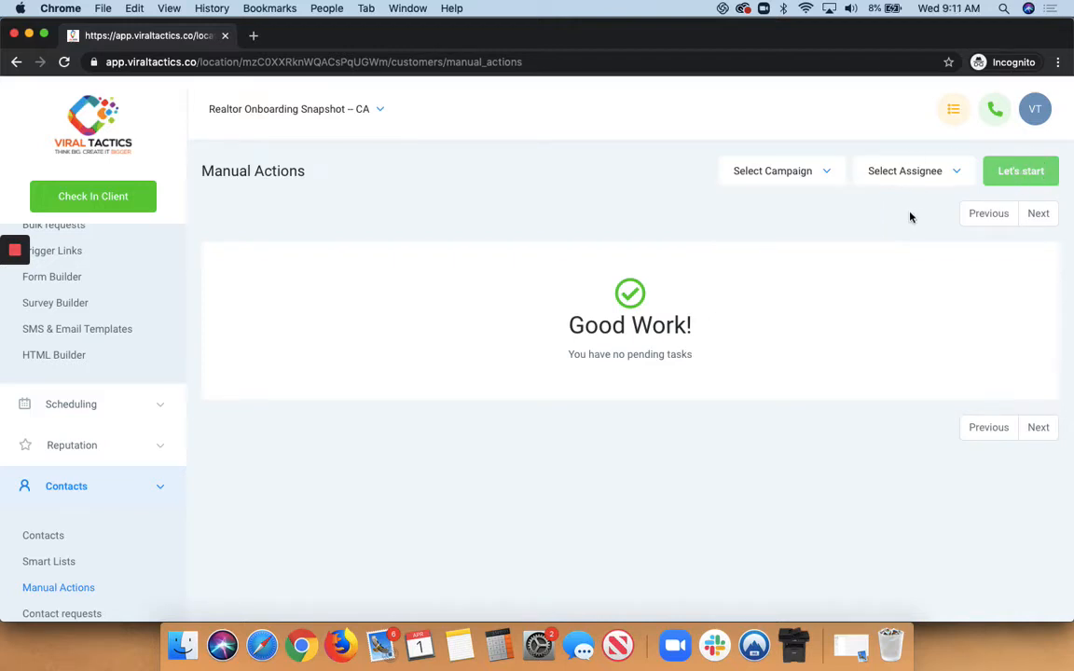
pyautogui.click(812, 176)
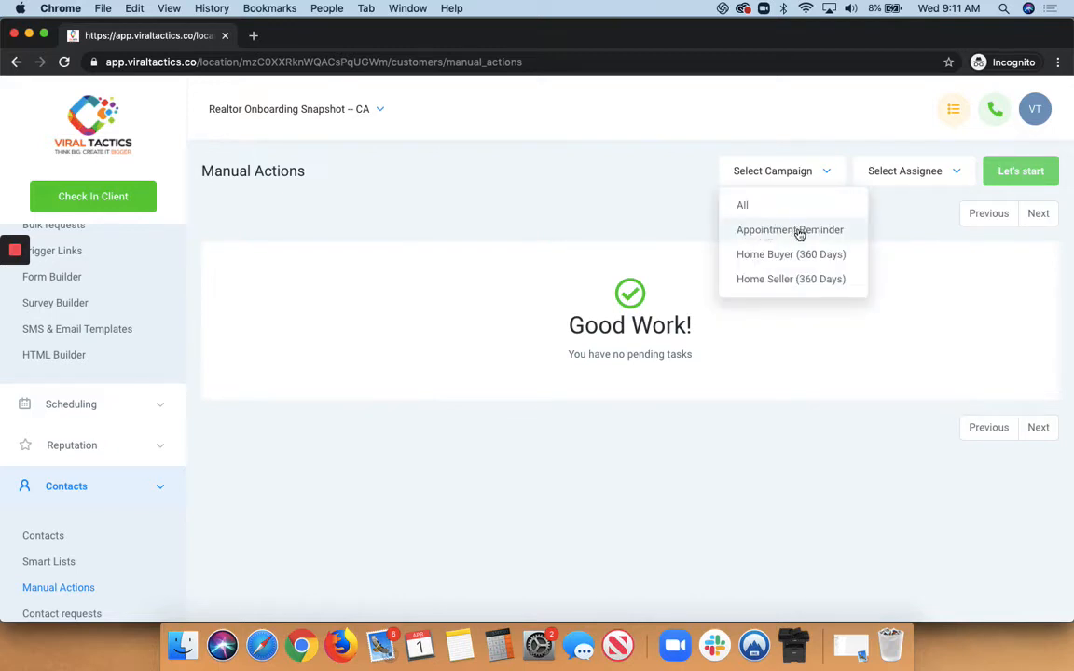
pyautogui.click(910, 210)
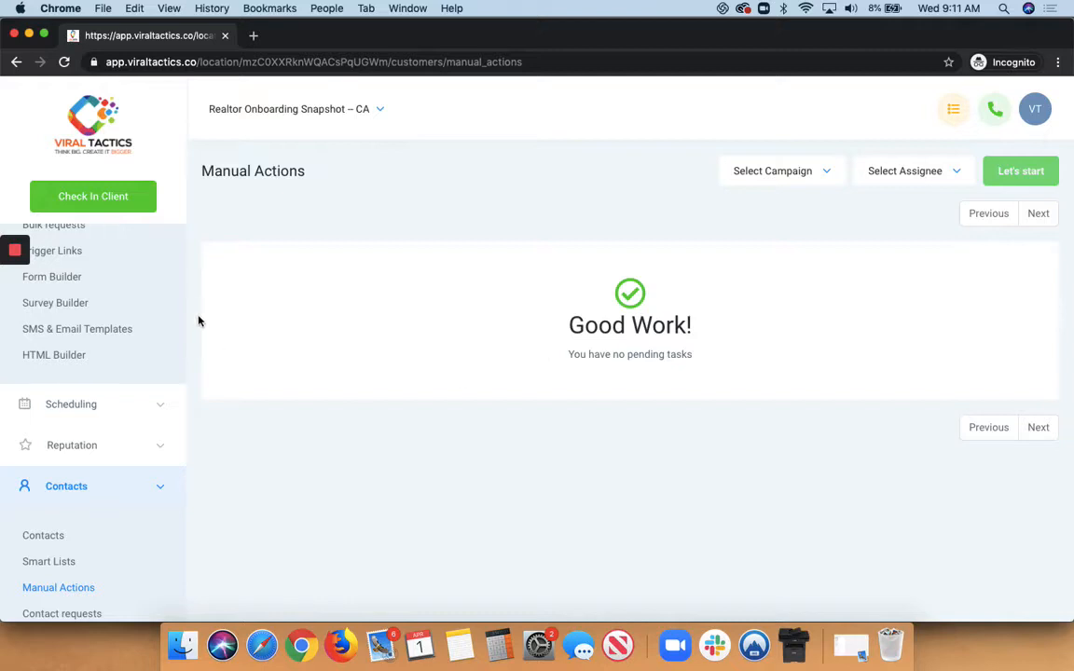
# Step: Open the scheduling calendar and look through the weekly view's time slots for Loan Consulation
pyautogui.scroll(2, 197, 326)
pyautogui.scroll(5, 120, 340)
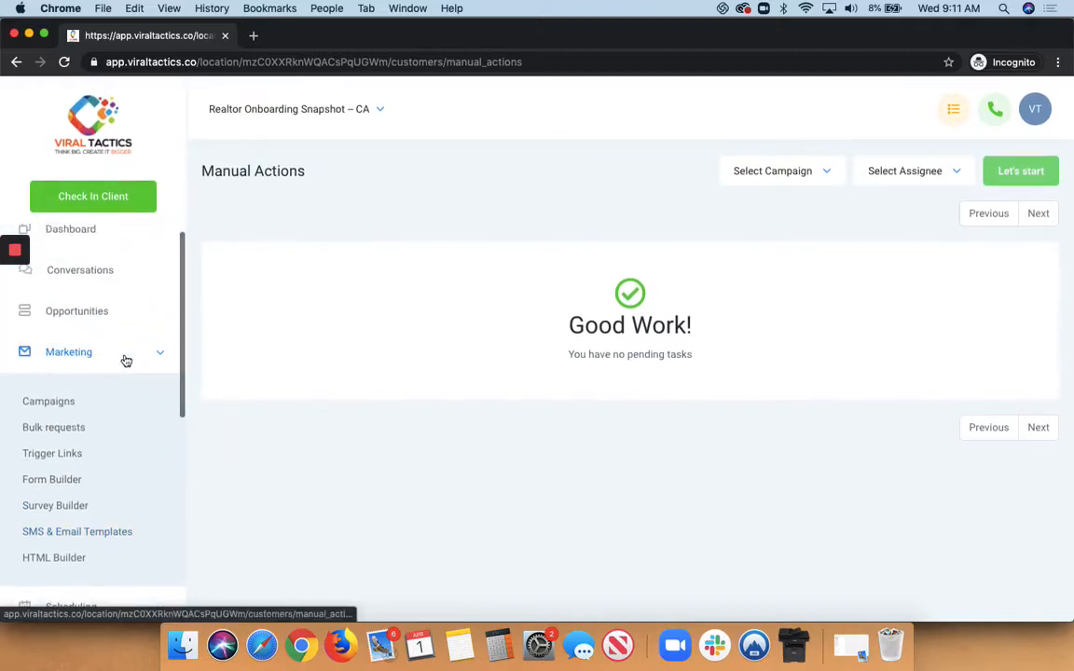
pyautogui.click(129, 363)
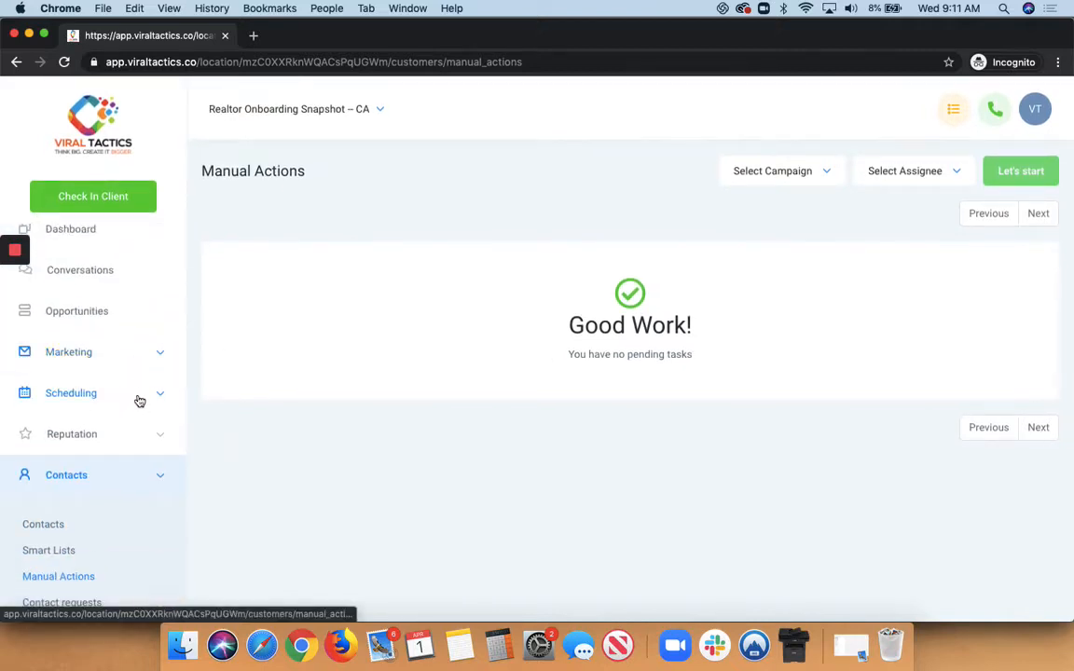
pyautogui.click(139, 400)
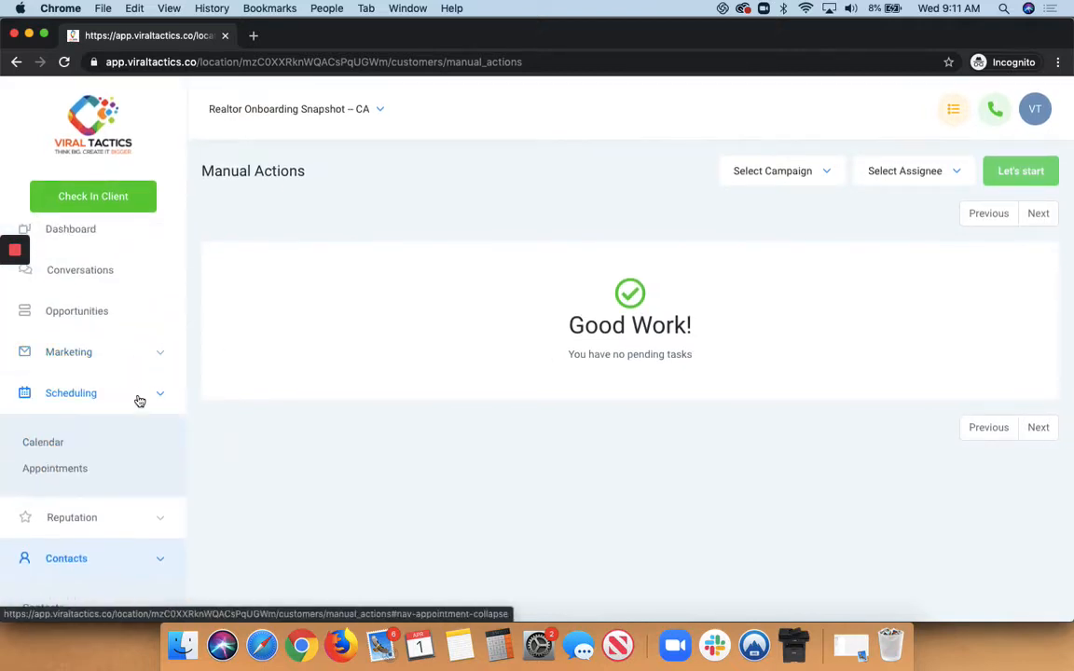
pyautogui.click(50, 445)
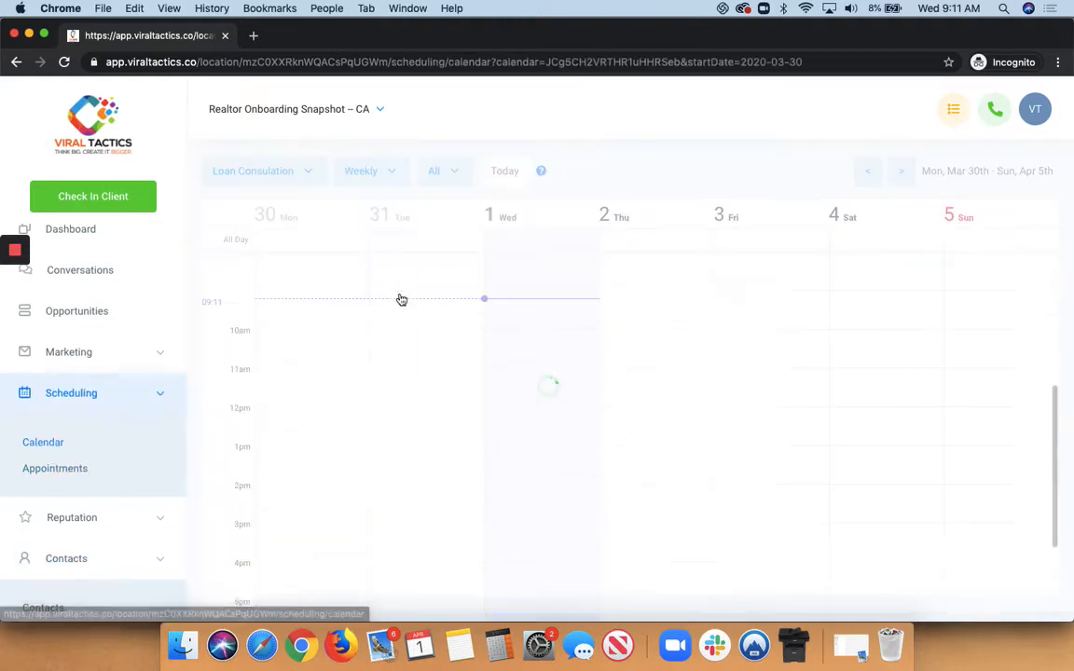
pyautogui.scroll(6, 401, 300)
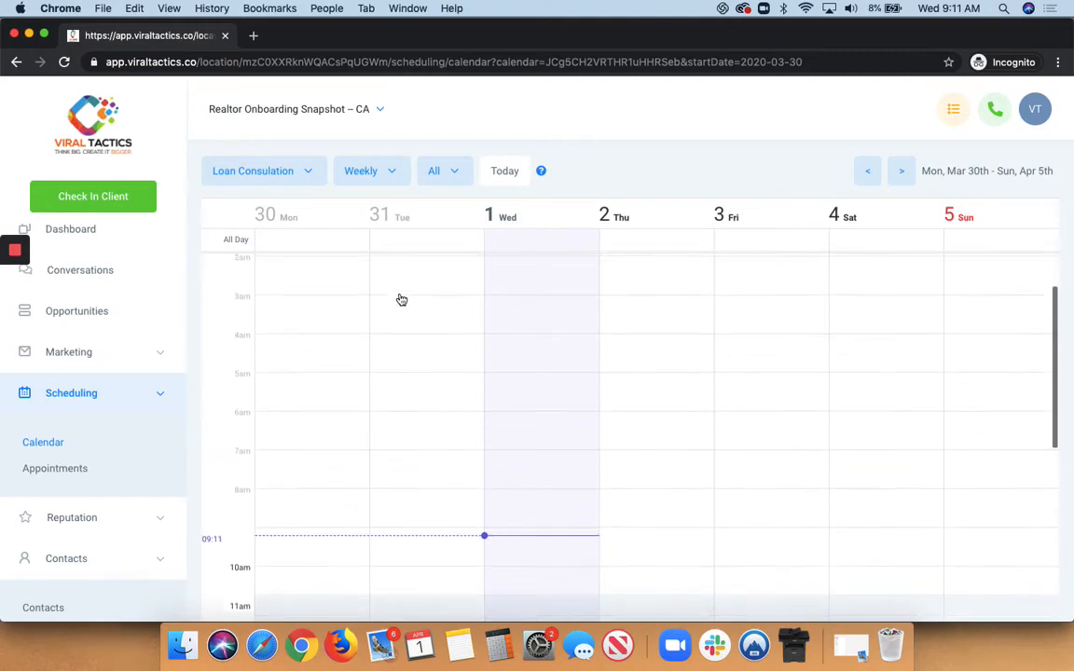
pyautogui.scroll(-5, 400, 299)
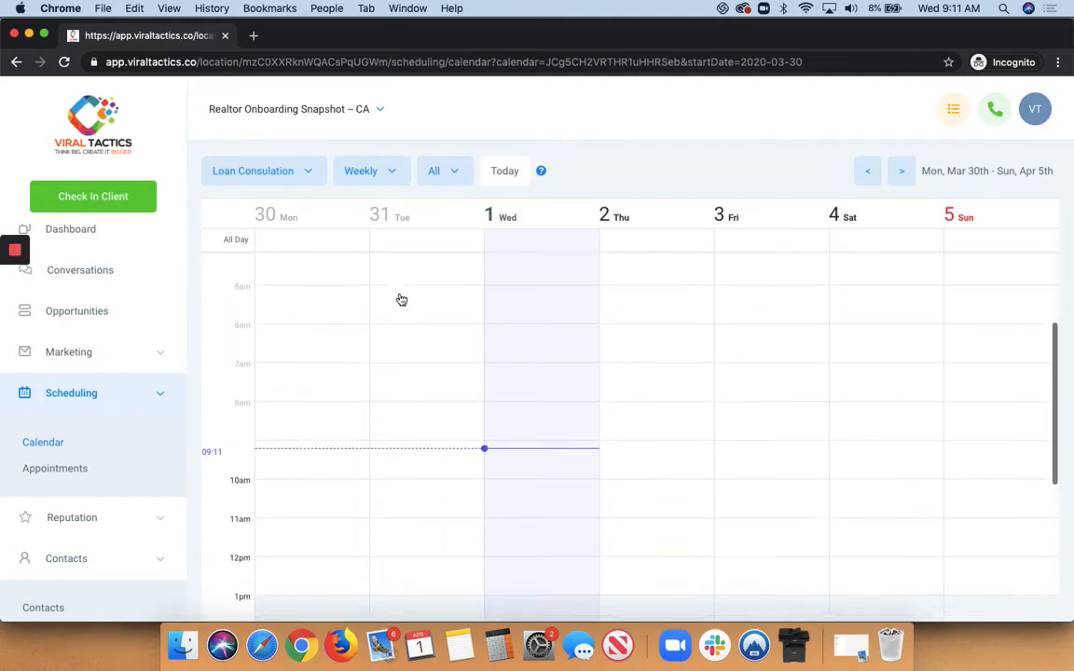
# Step: Go to the location settings and review the account integrations that can be connected
pyautogui.click(157, 395)
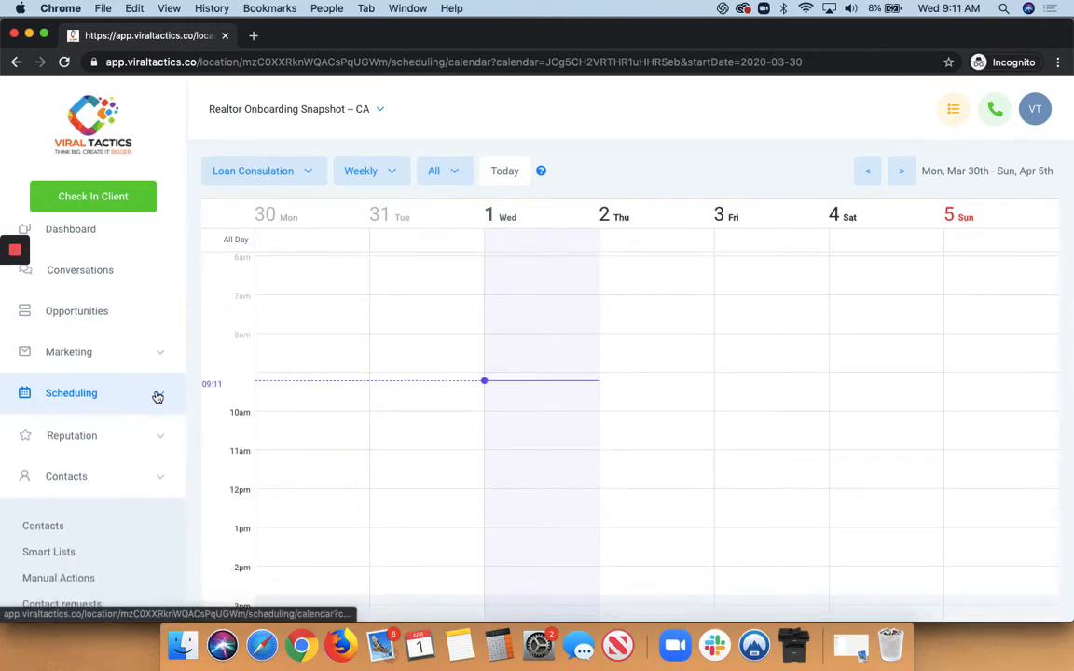
pyautogui.click(159, 479)
pyautogui.scroll(-1, 158, 477)
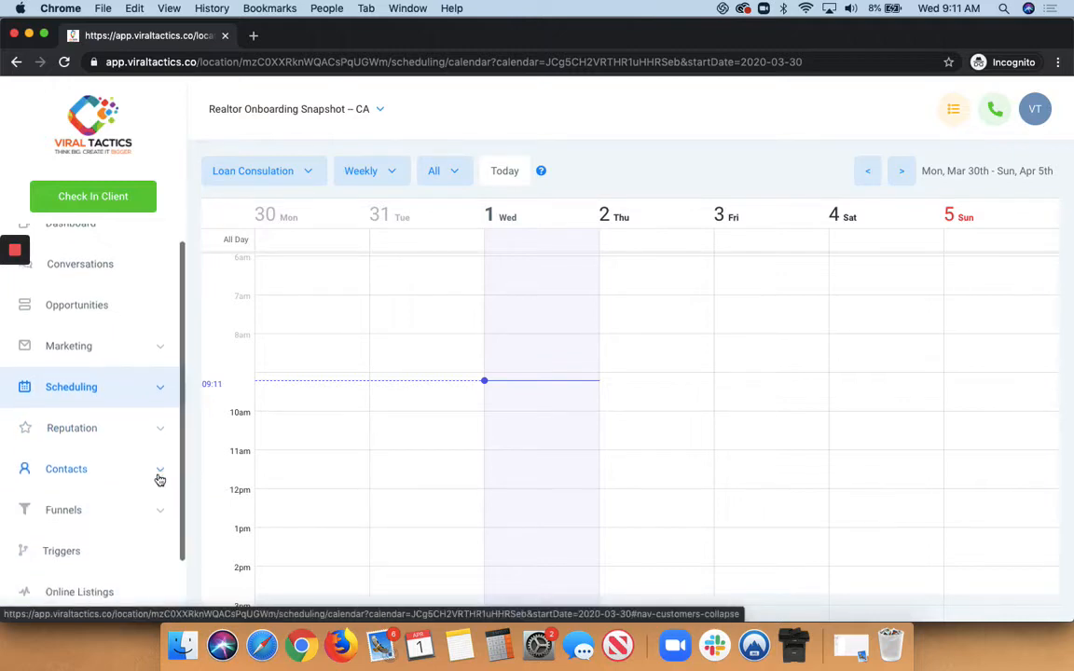
pyautogui.scroll(-2, 106, 391)
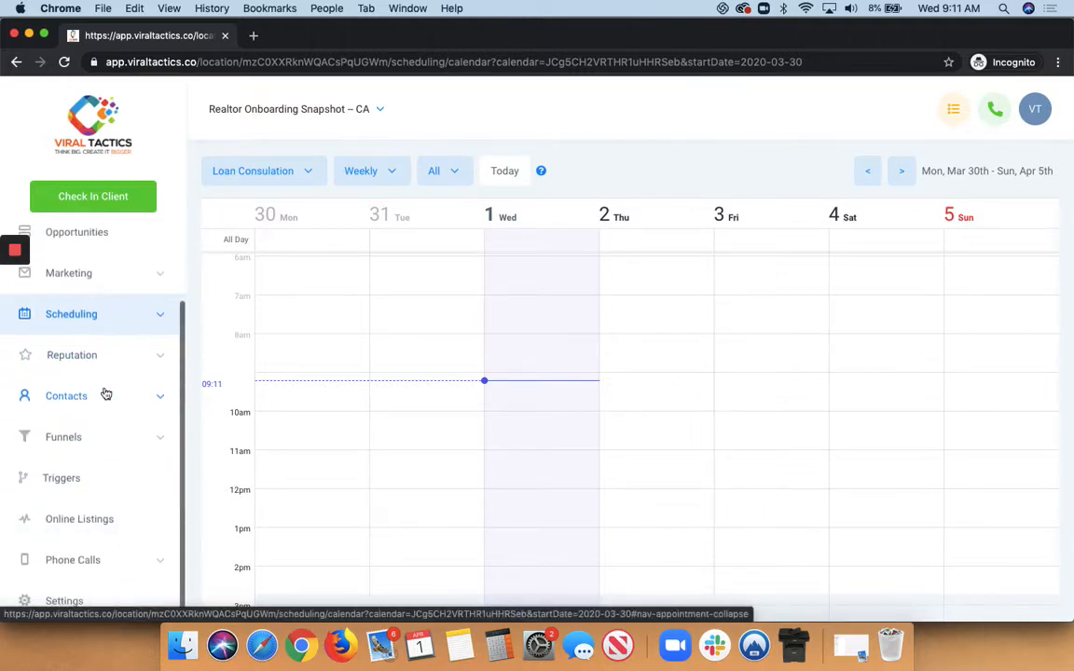
pyautogui.click(71, 603)
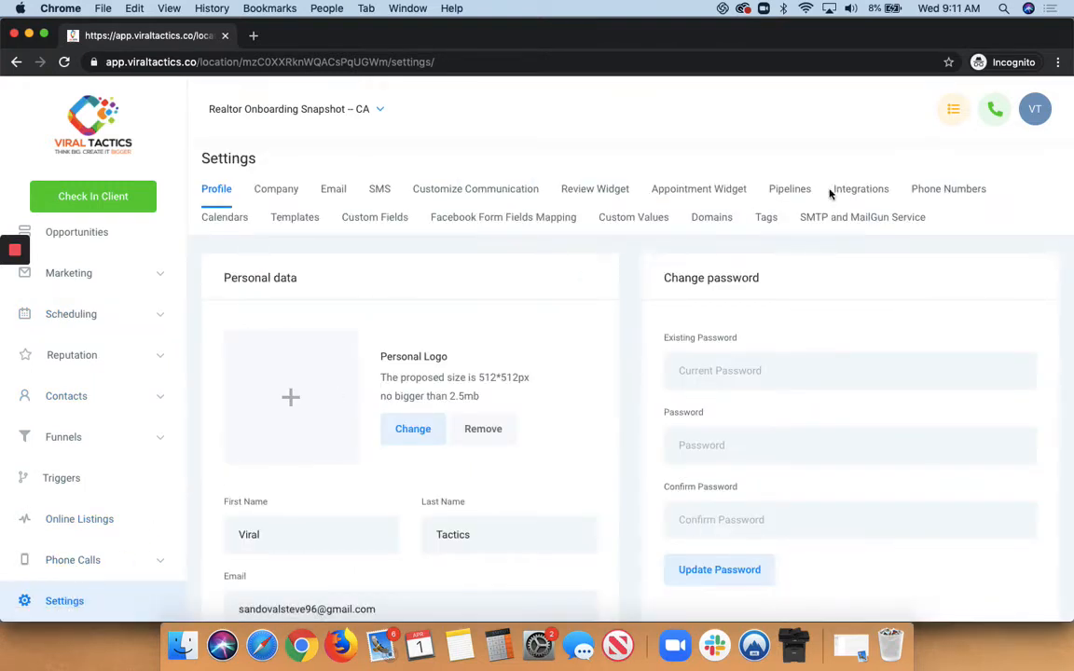
pyautogui.click(868, 190)
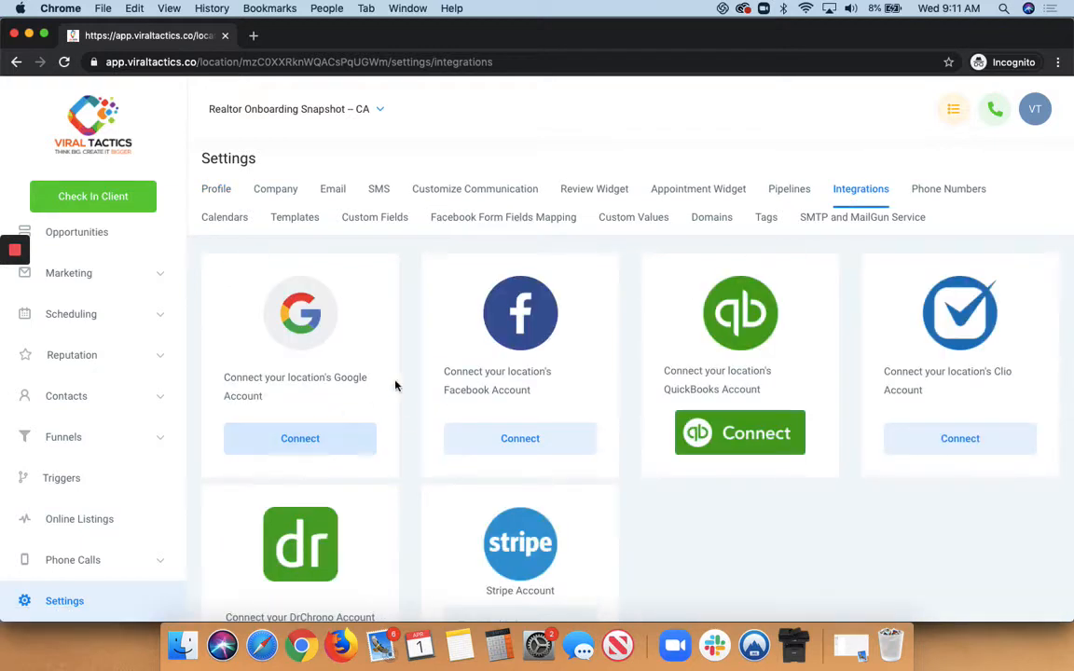
# Step: Go to the calendar settings and review the options and weekly hours in a new calendar's form, without saving it
pyautogui.click(227, 220)
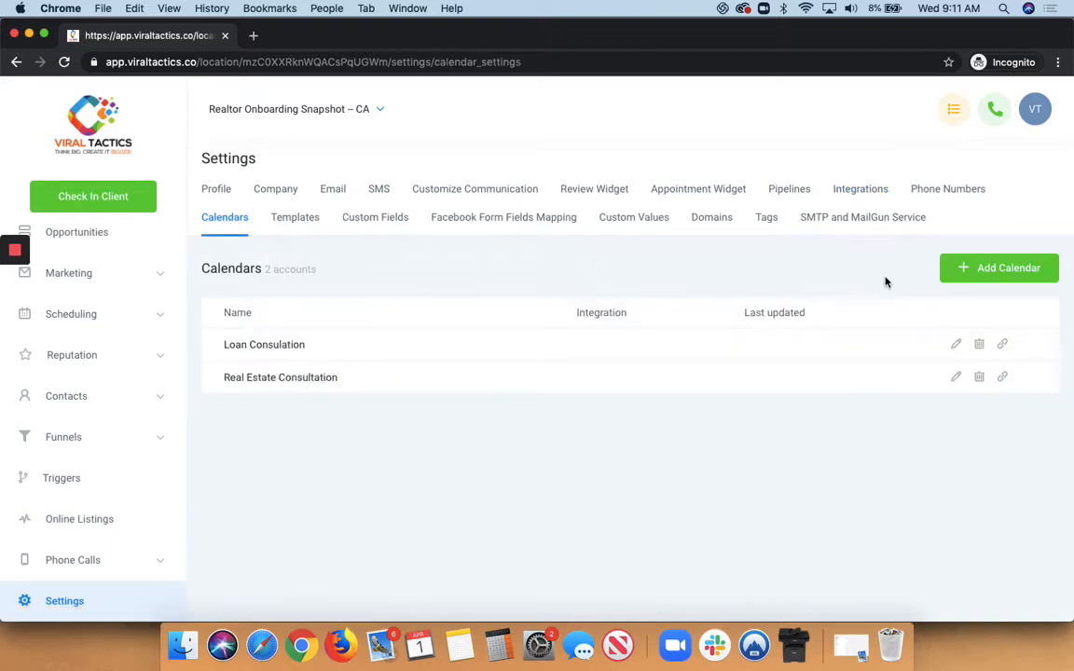
pyautogui.click(955, 274)
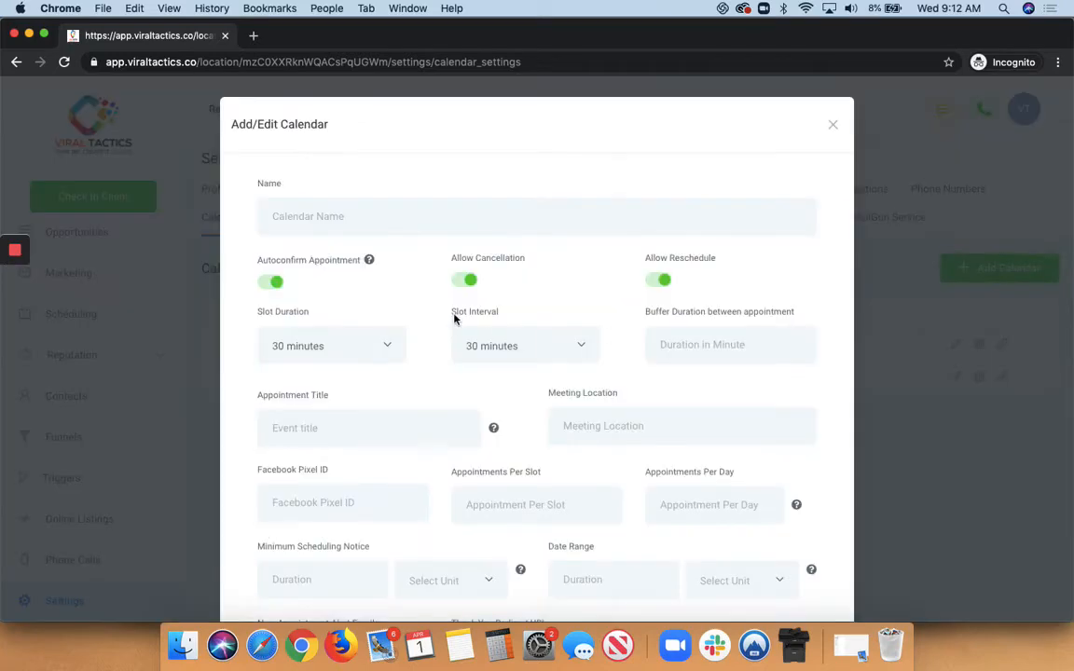
pyautogui.scroll(-4, 455, 315)
pyautogui.scroll(-12, 453, 314)
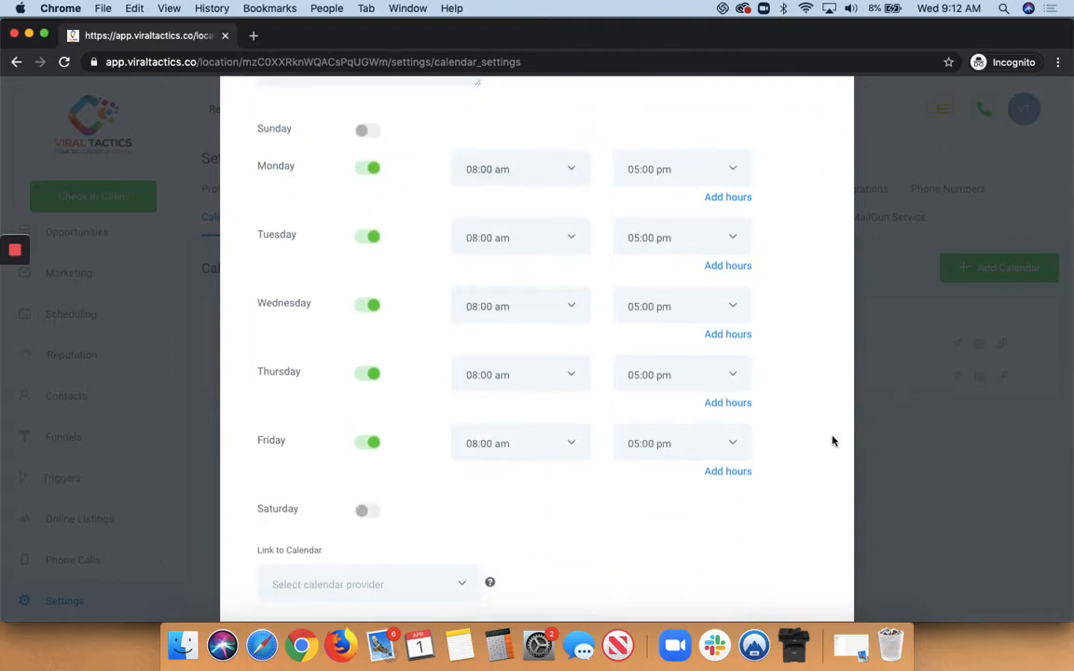
pyautogui.scroll(12, 833, 441)
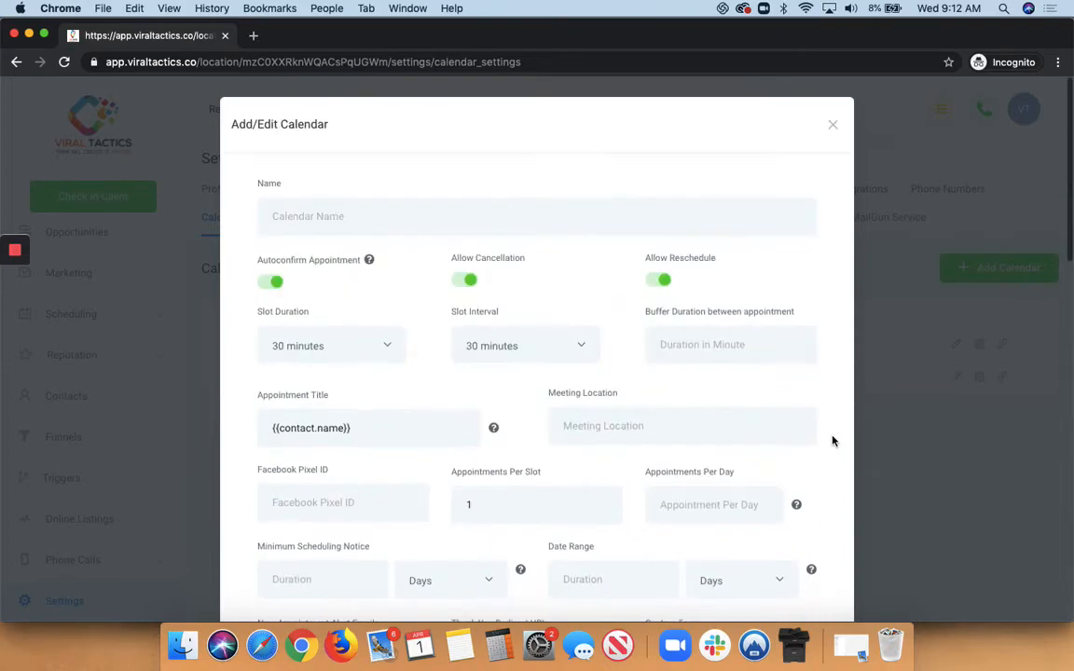
pyautogui.click(833, 124)
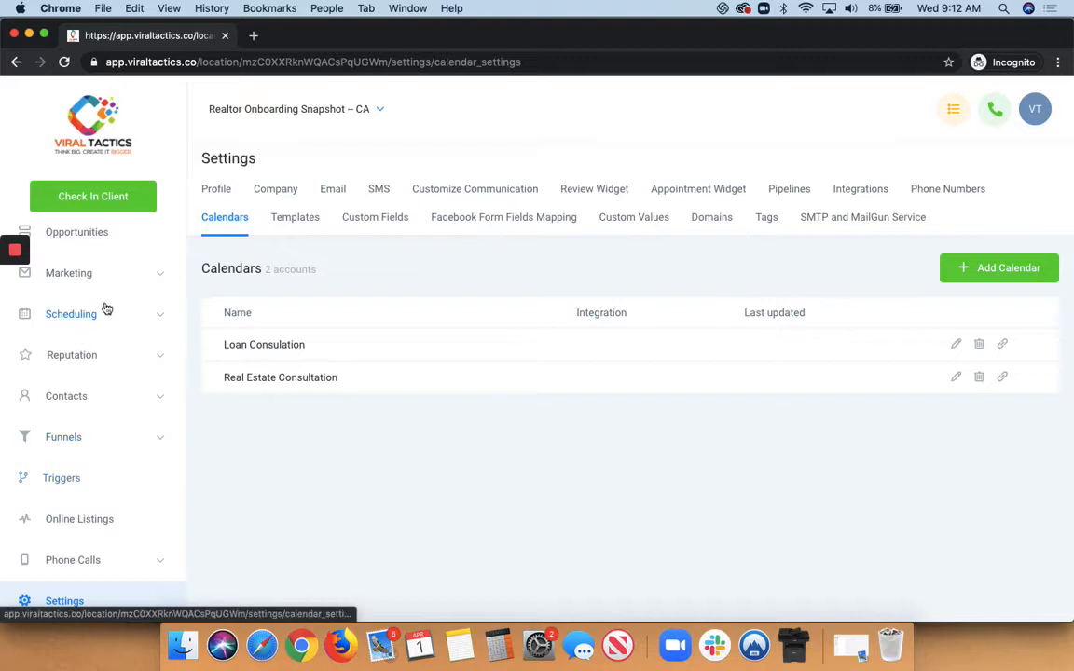
# Step: Check the Reputation section's pages and the Client Check In form for sending a review invite, without entering a customer
pyautogui.click(98, 359)
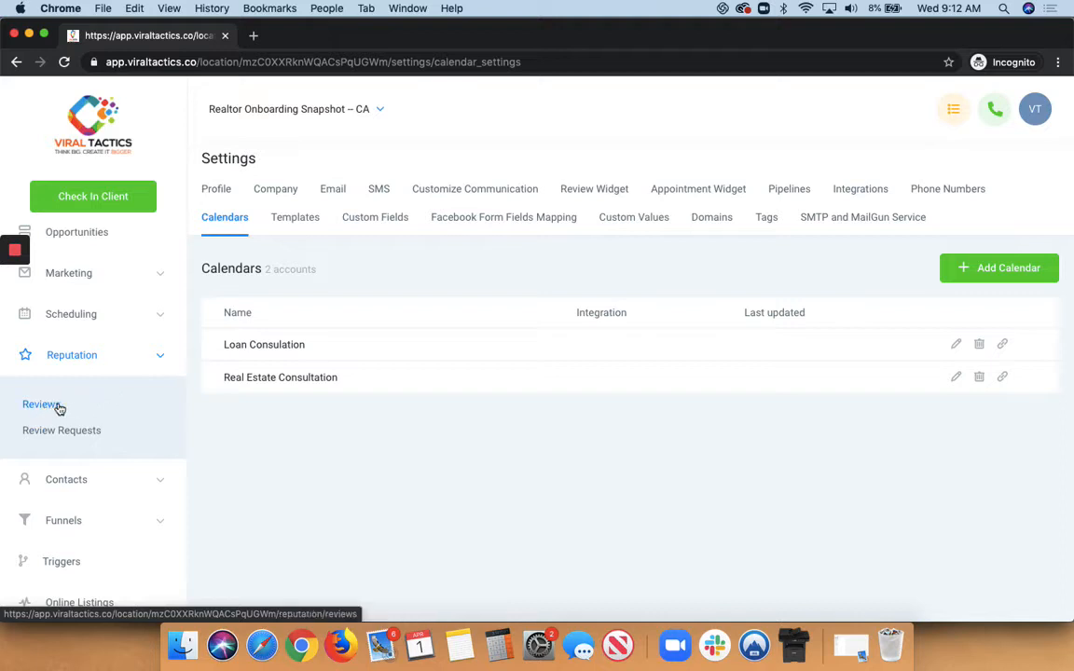
pyautogui.click(142, 366)
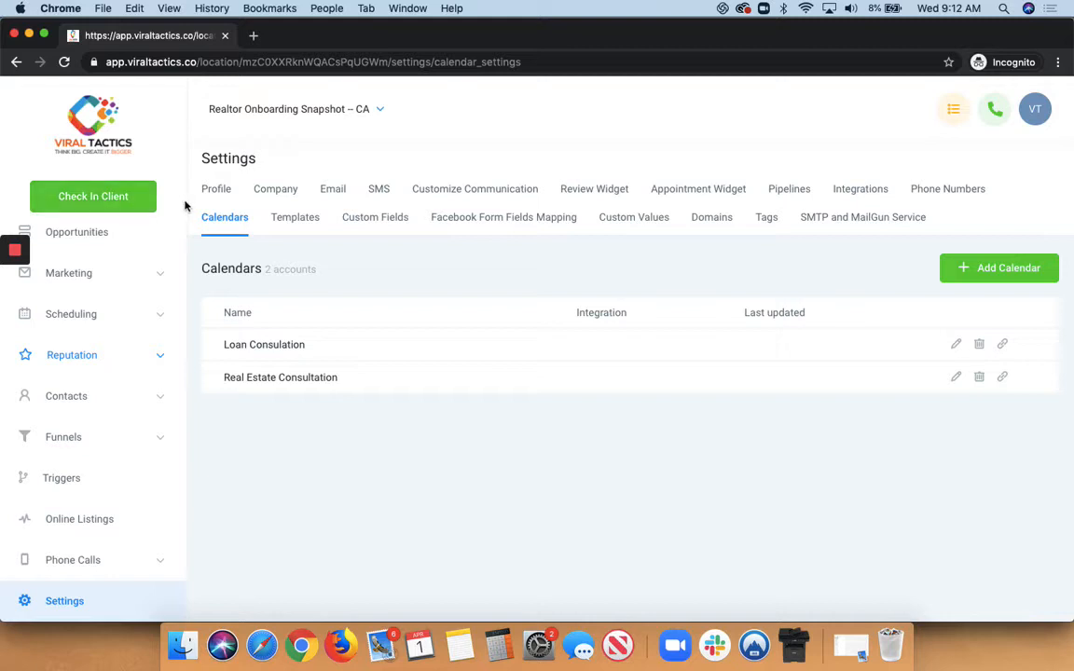
pyautogui.click(97, 201)
pyautogui.click(425, 225)
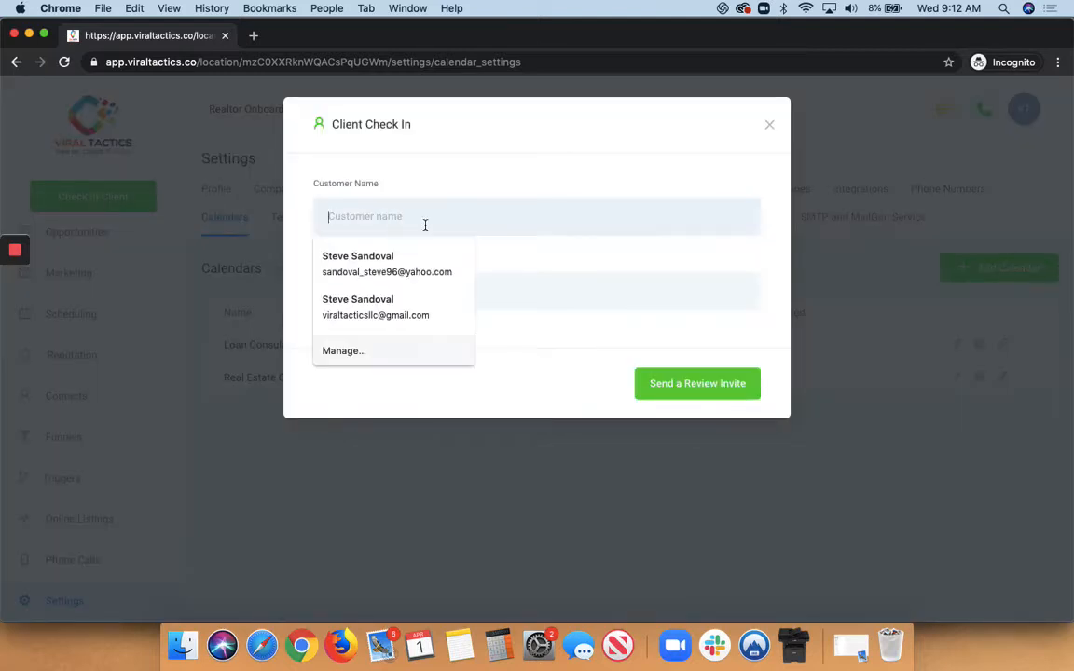
pyautogui.click(498, 290)
pyautogui.click(531, 336)
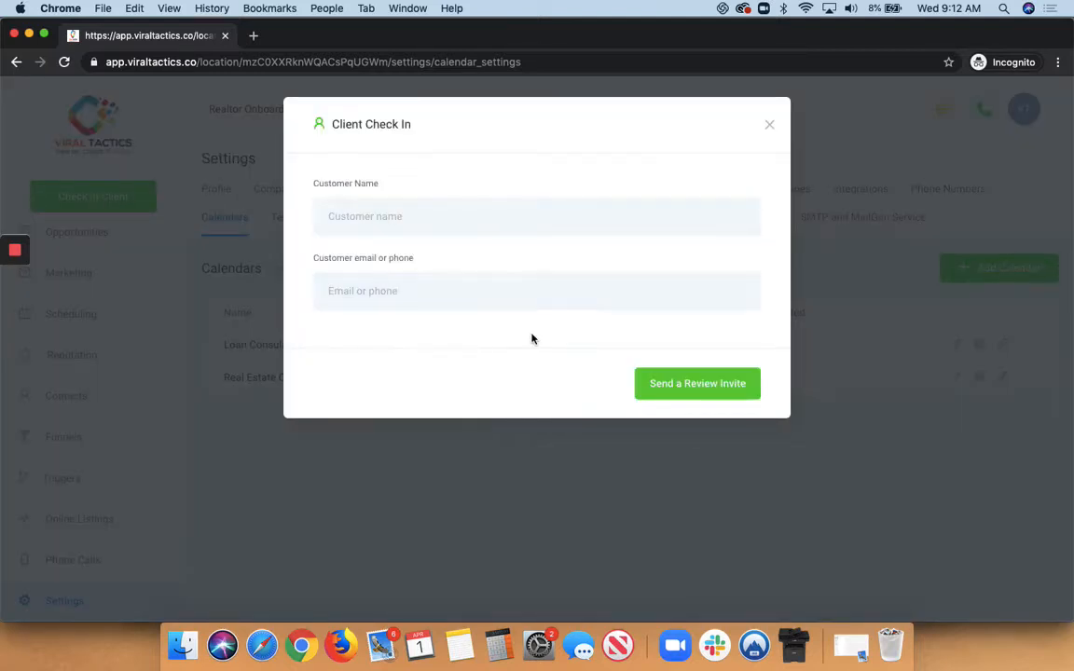
pyautogui.click(769, 125)
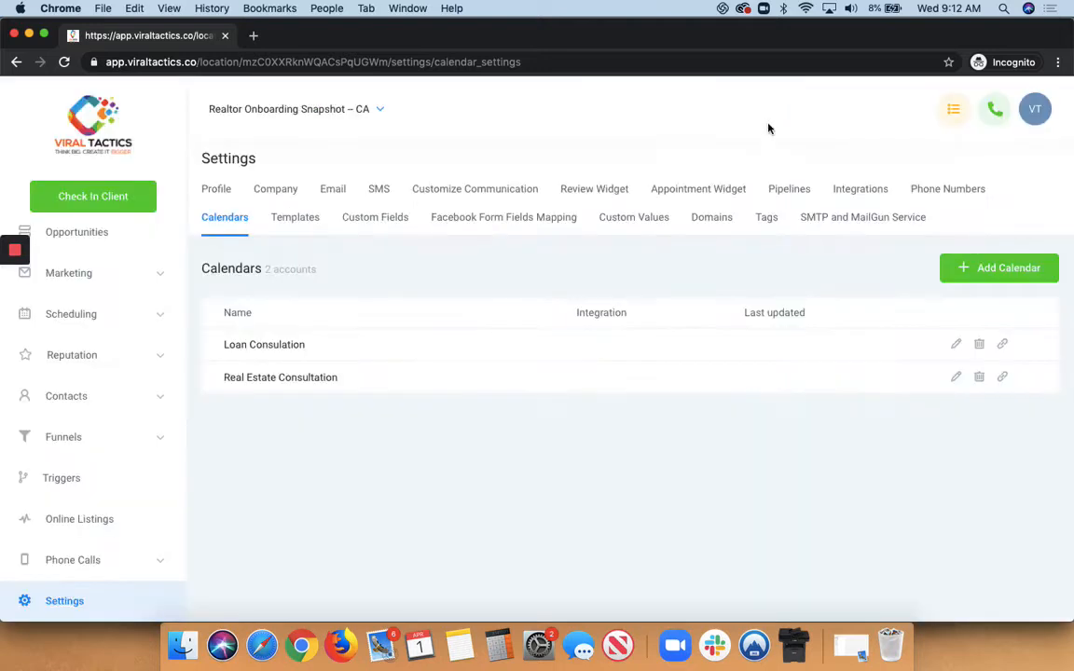
# Step: Review the "Will you review us" email settings, from the subject and message down to the review link
pyautogui.click(333, 189)
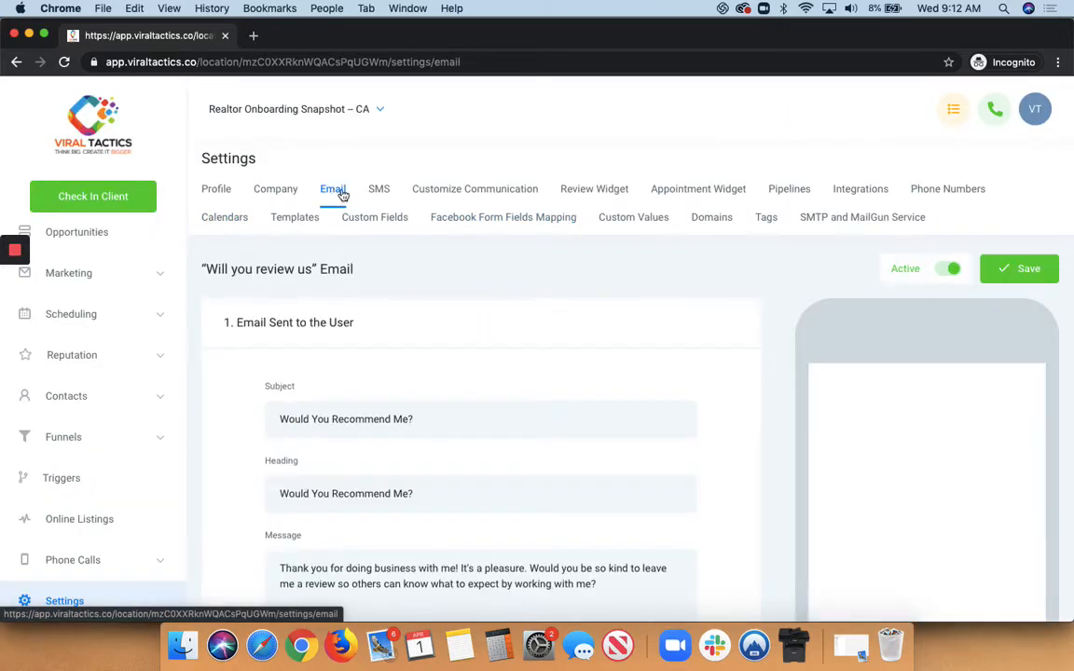
pyautogui.scroll(-3, 427, 414)
pyautogui.scroll(-2, 427, 410)
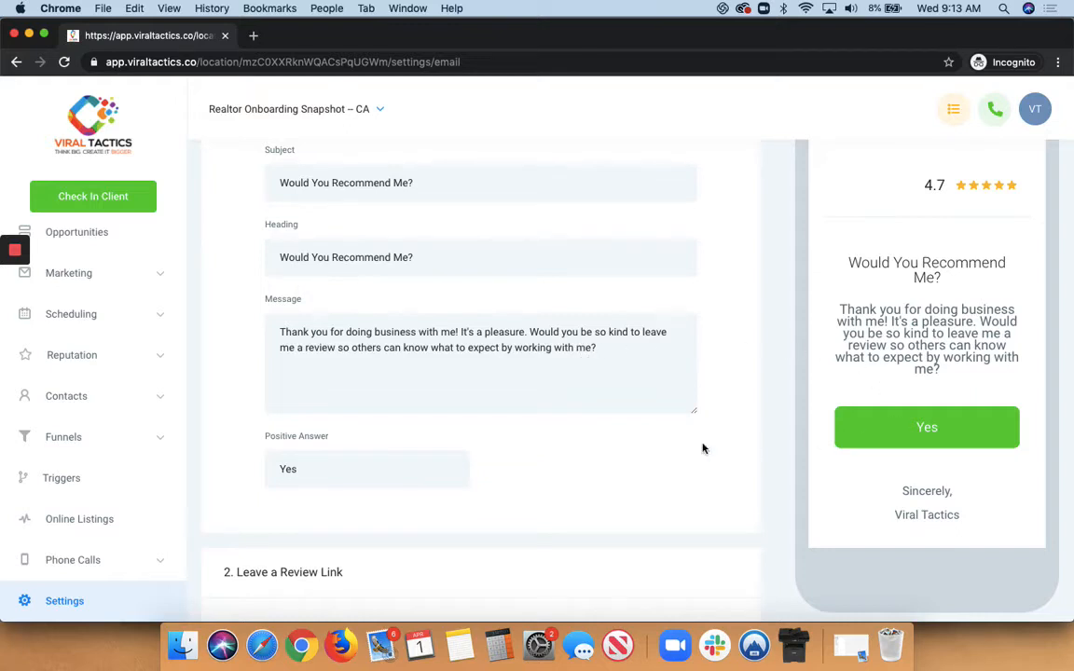
pyautogui.scroll(-4, 650, 431)
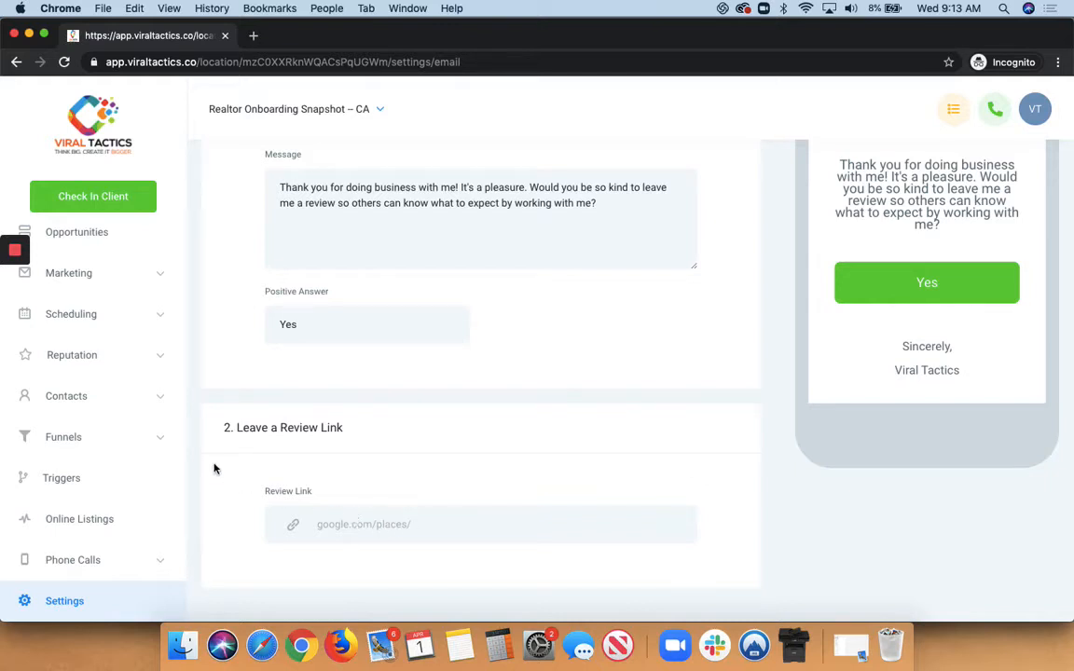
# Step: Go to the Contacts list and check which tags the contacts can be filtered by, without applying one
pyautogui.click(155, 402)
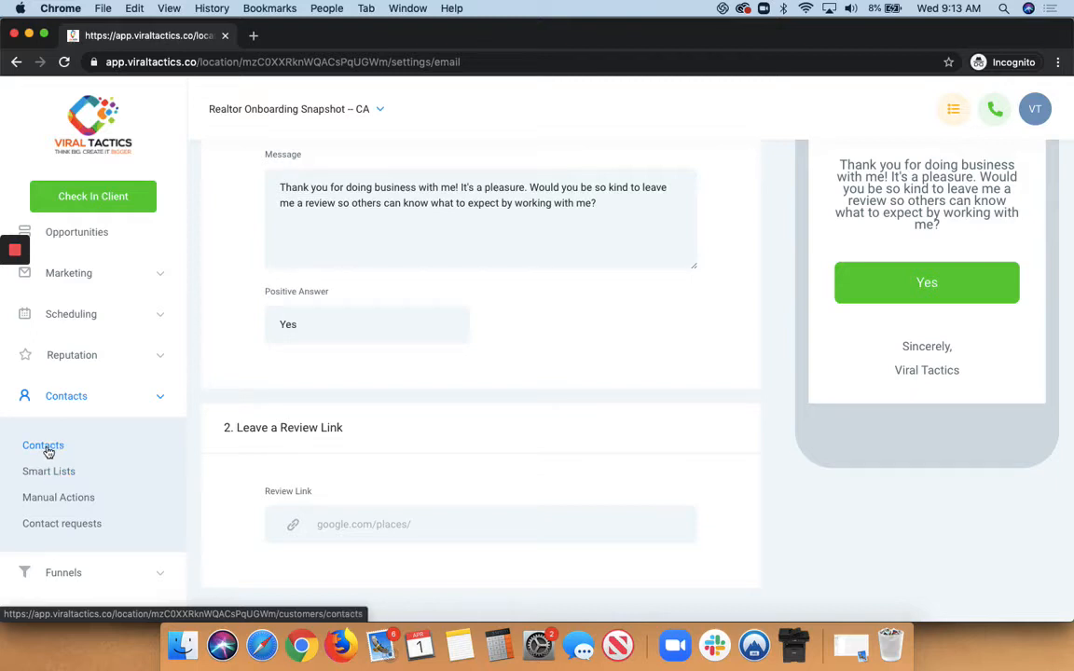
pyautogui.click(43, 447)
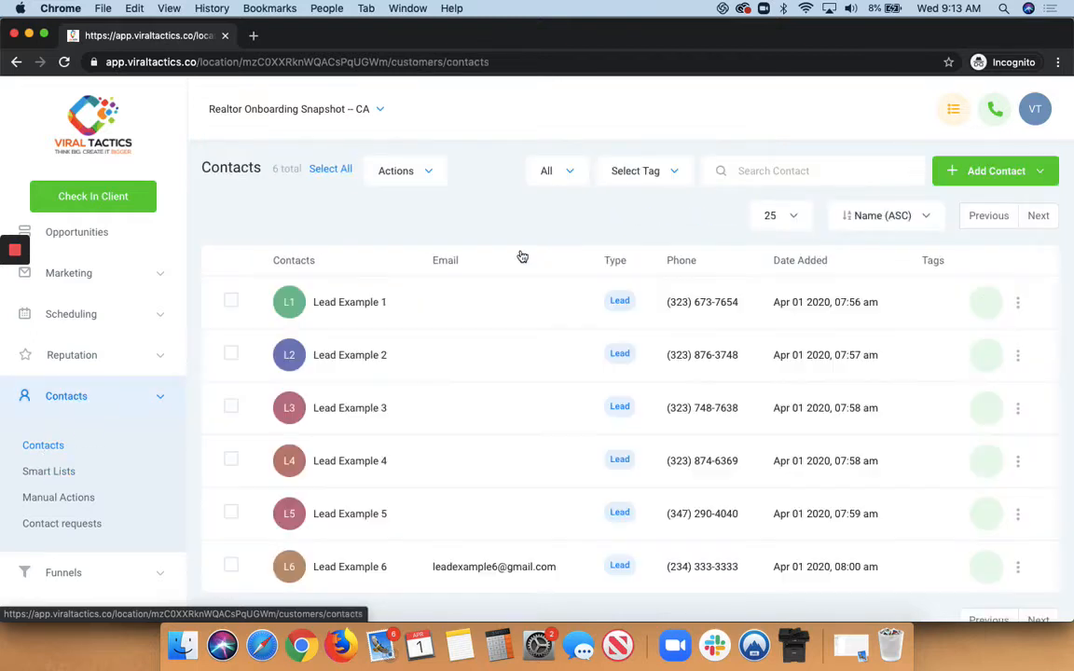
pyautogui.click(628, 173)
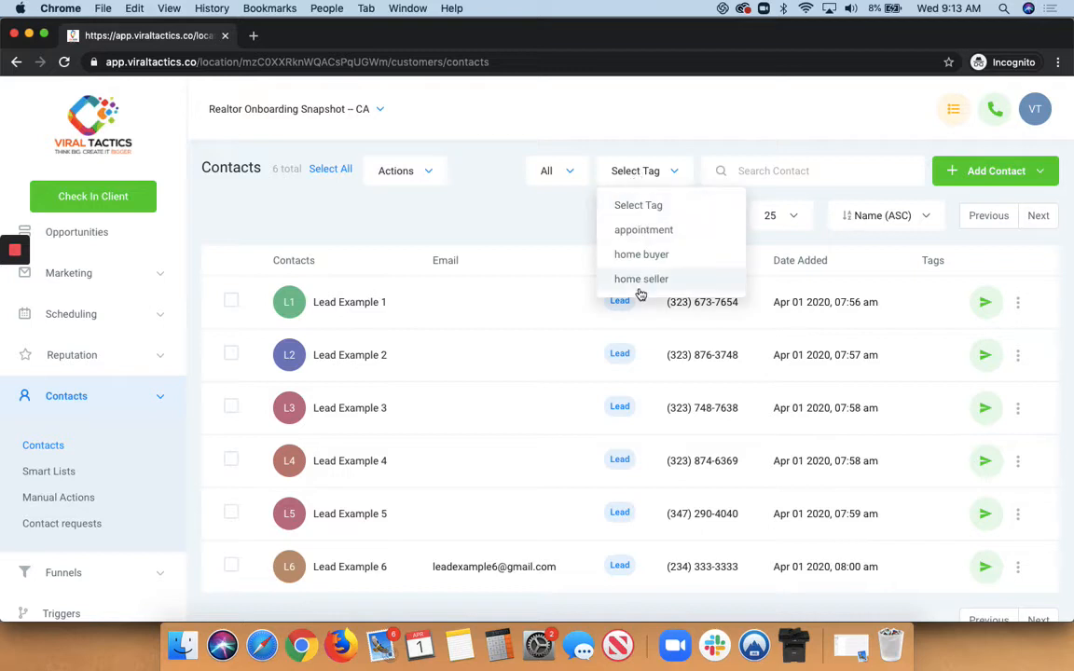
pyautogui.click(468, 207)
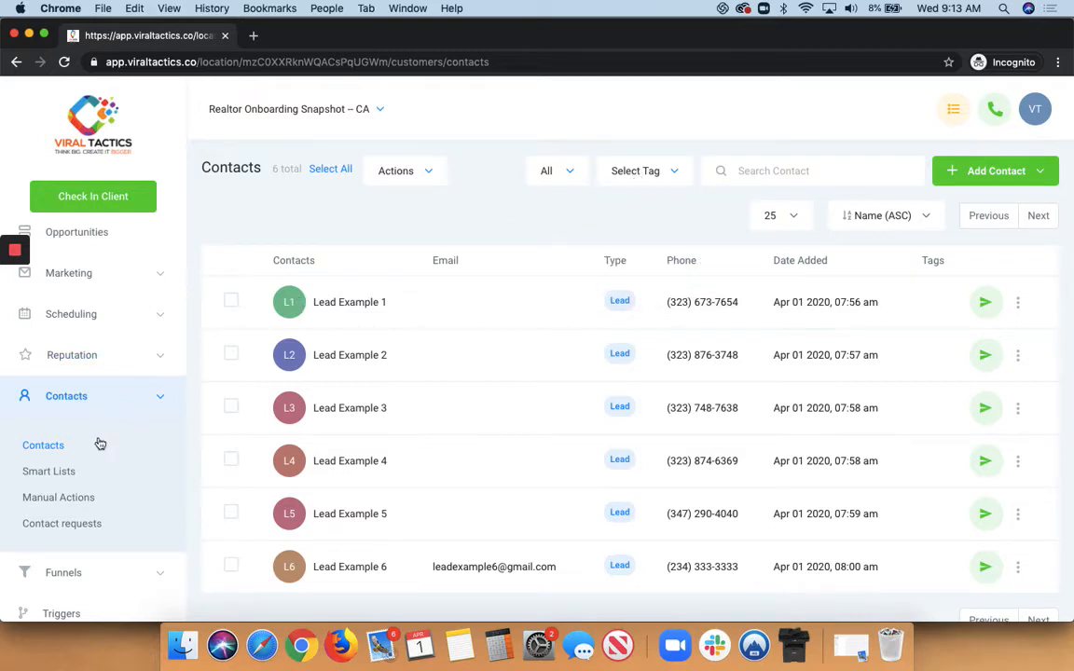
# Step: Open the contacts' Smart Lists and look through the available filter fields, briefly adding a City filter and removing it
pyautogui.click(62, 473)
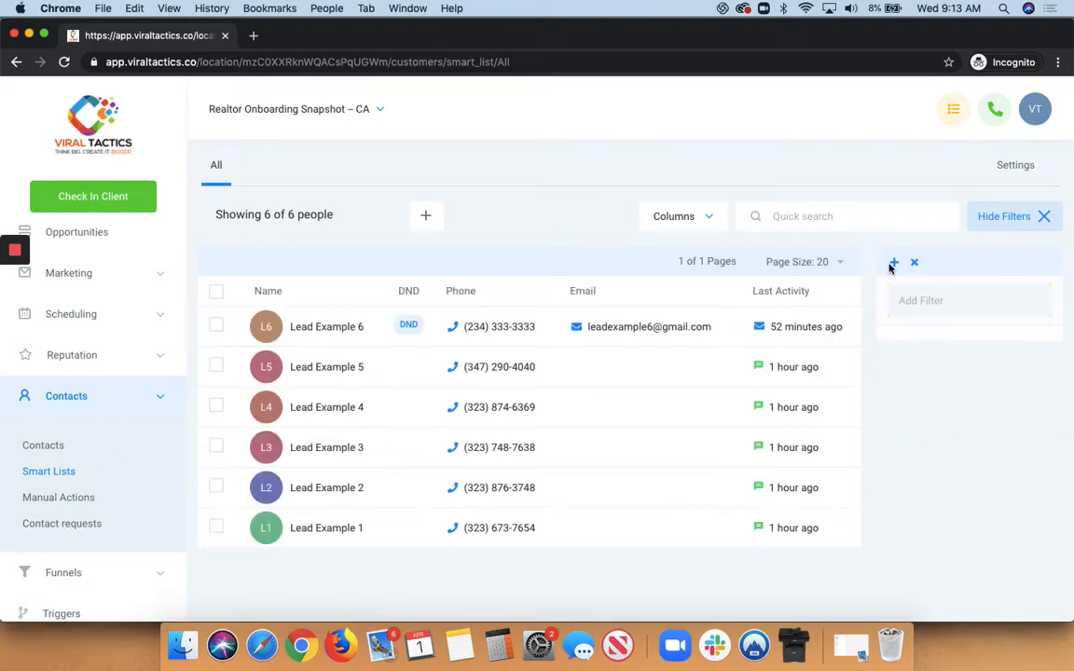
pyautogui.click(916, 306)
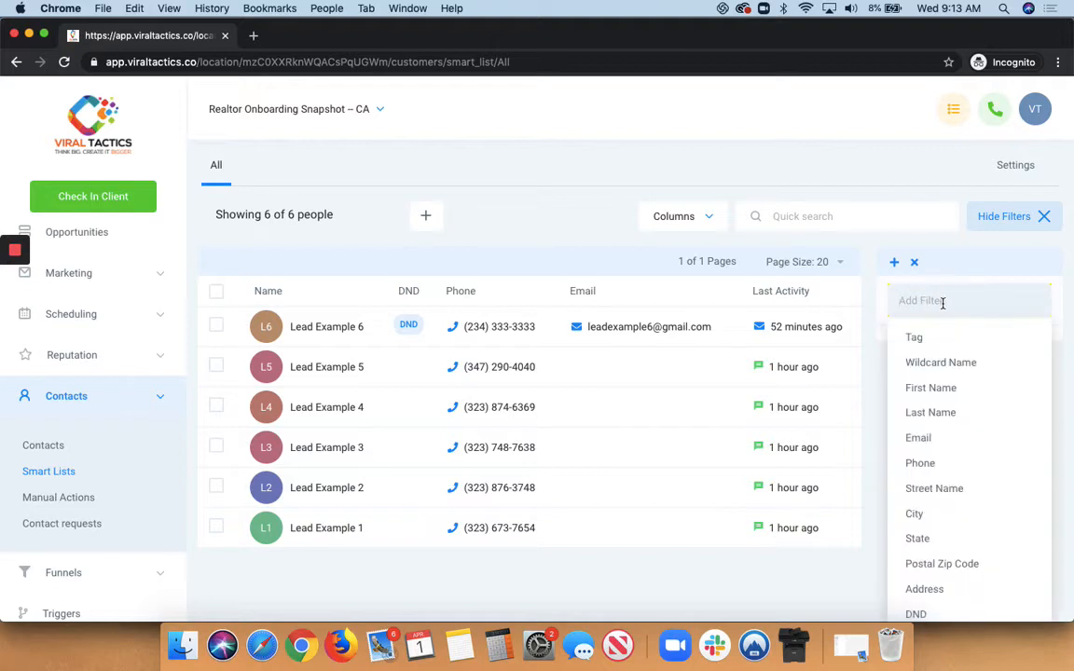
pyautogui.scroll(-5, 911, 368)
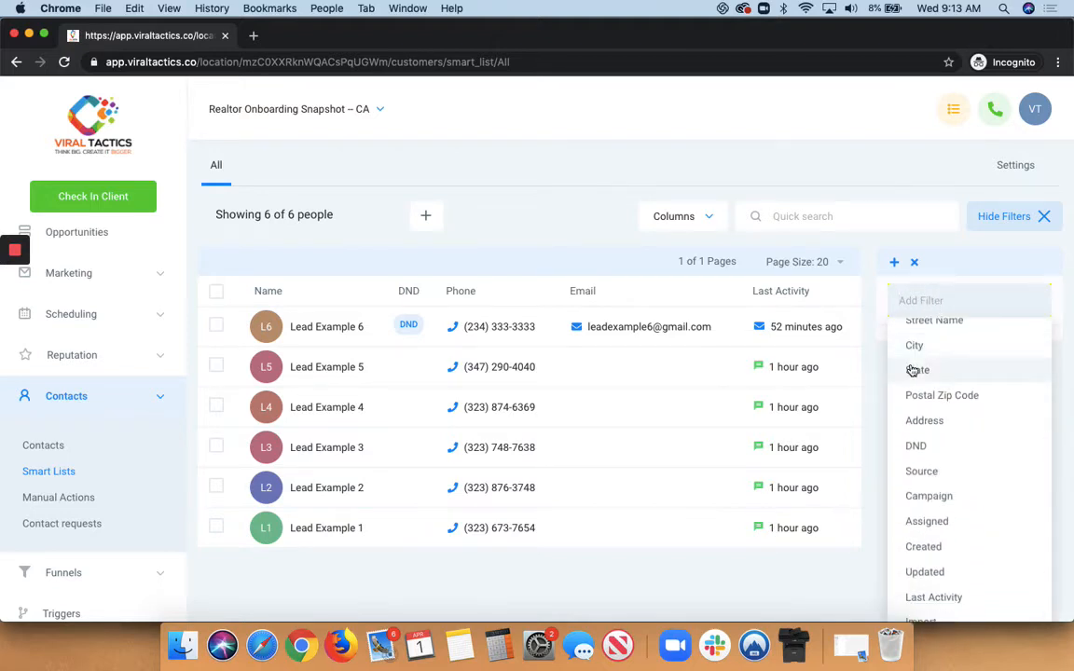
pyautogui.scroll(-2, 877, 286)
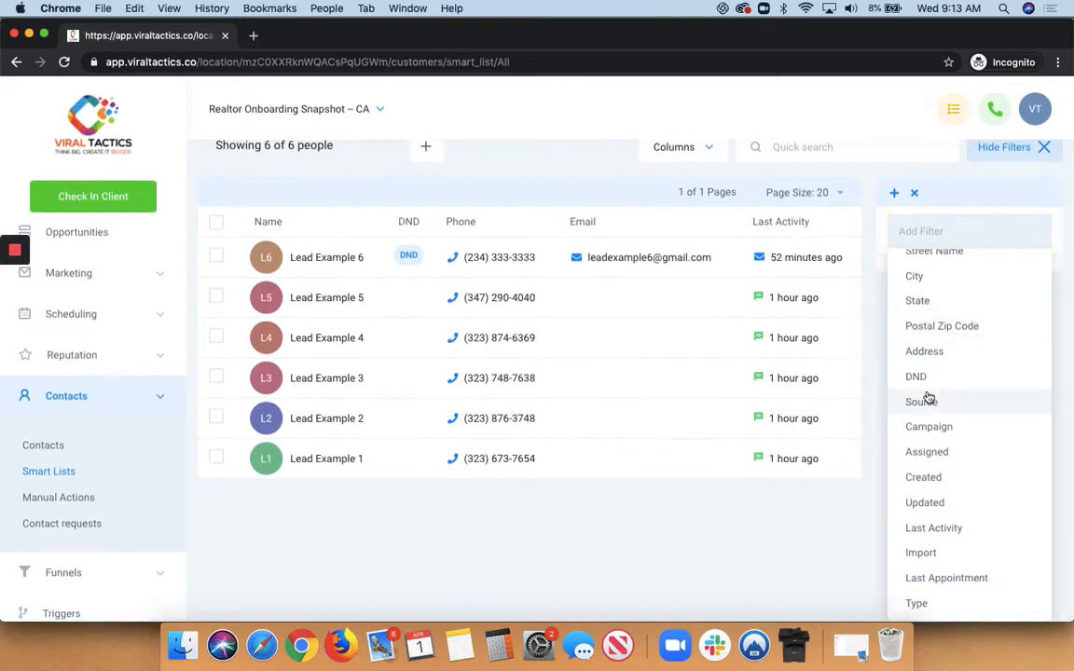
pyautogui.scroll(5, 923, 396)
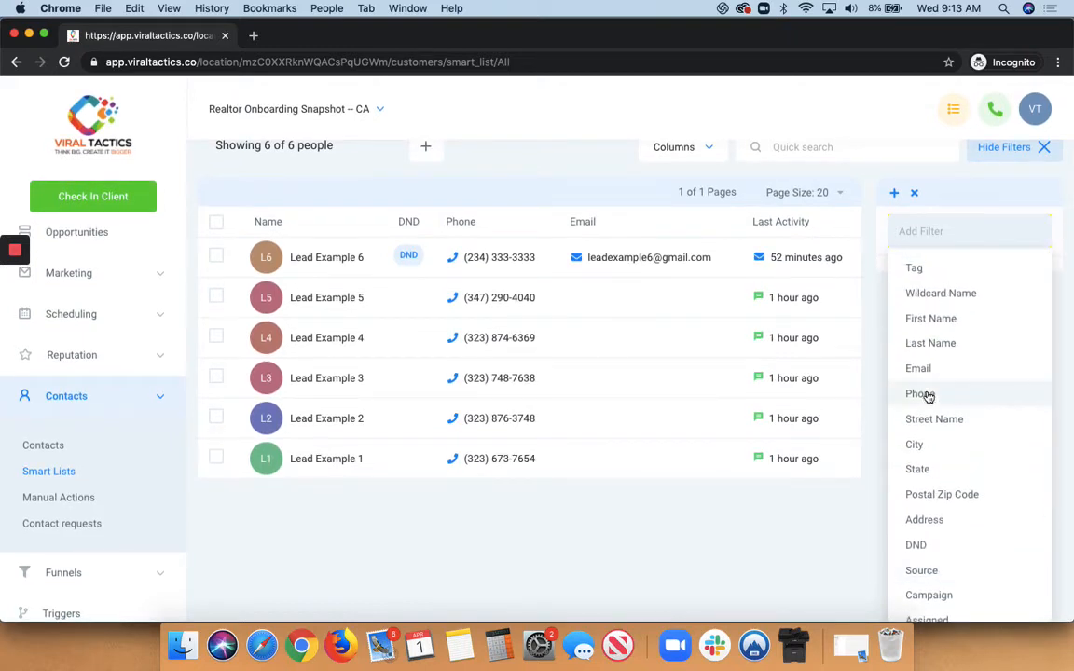
pyautogui.click(932, 447)
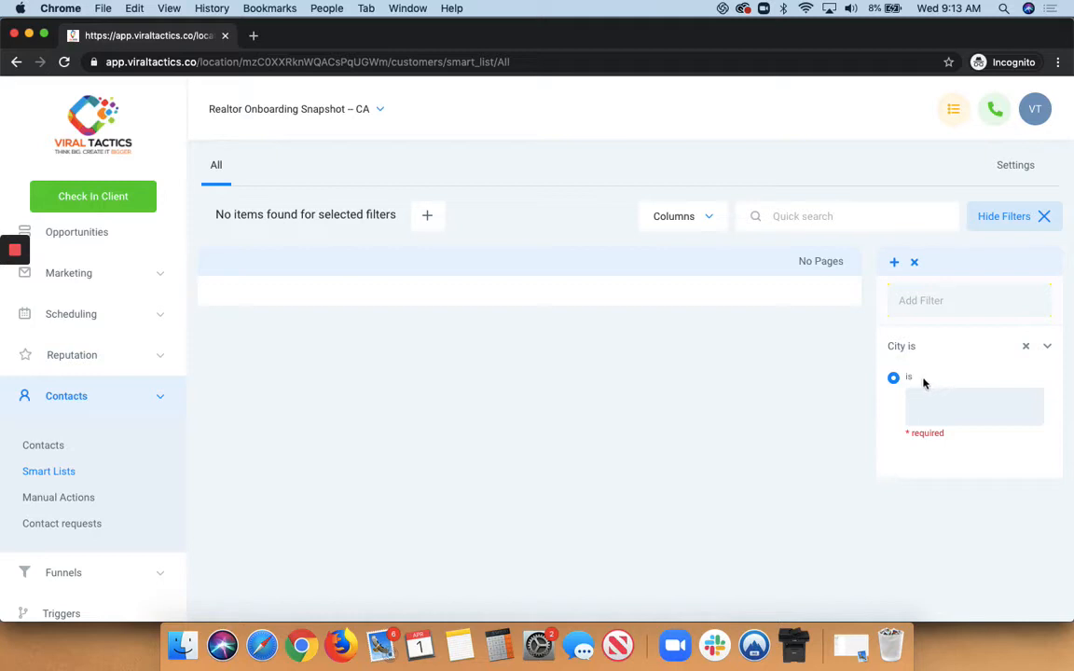
pyautogui.click(1026, 348)
# Step: Filter the smart list to contacts whose tag is home buyer
pyautogui.click(916, 300)
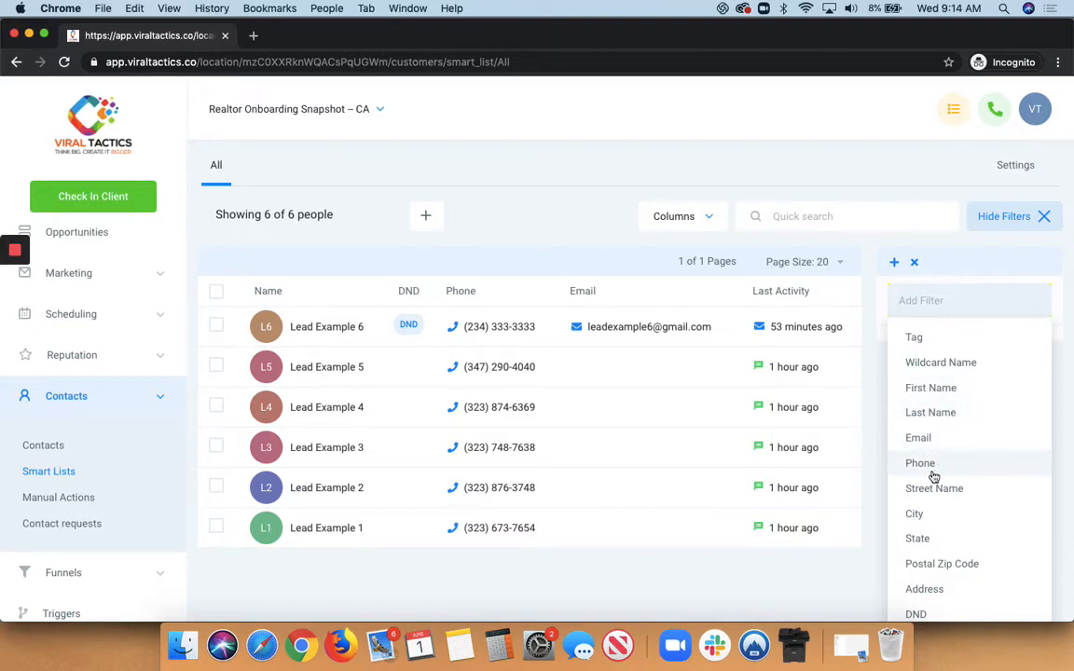
pyautogui.scroll(-4, 933, 477)
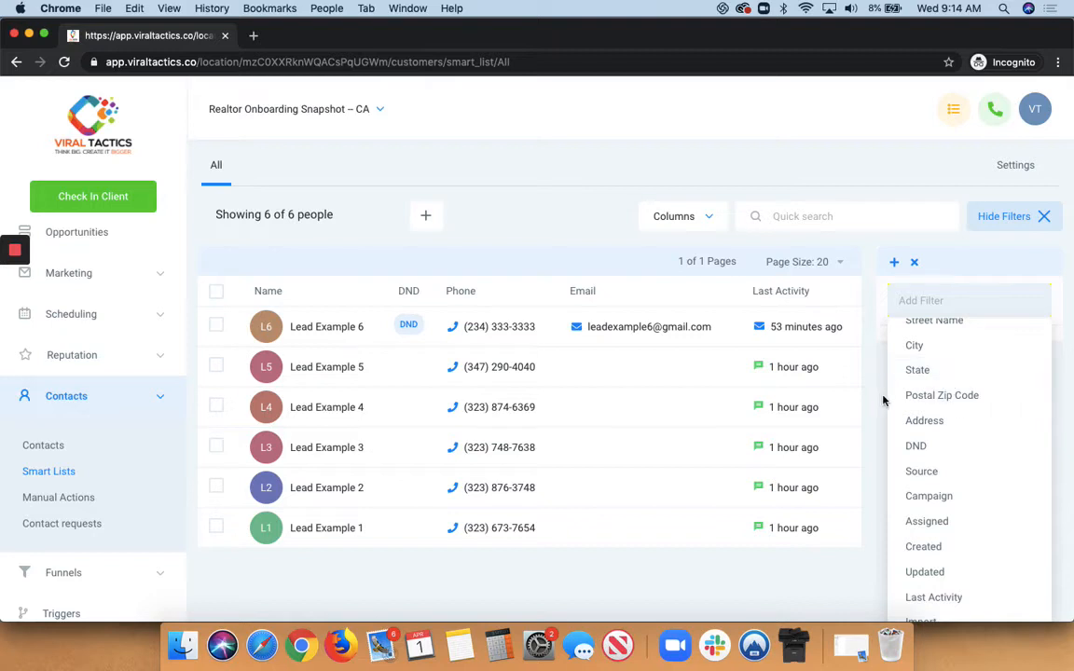
pyautogui.scroll(4, 923, 373)
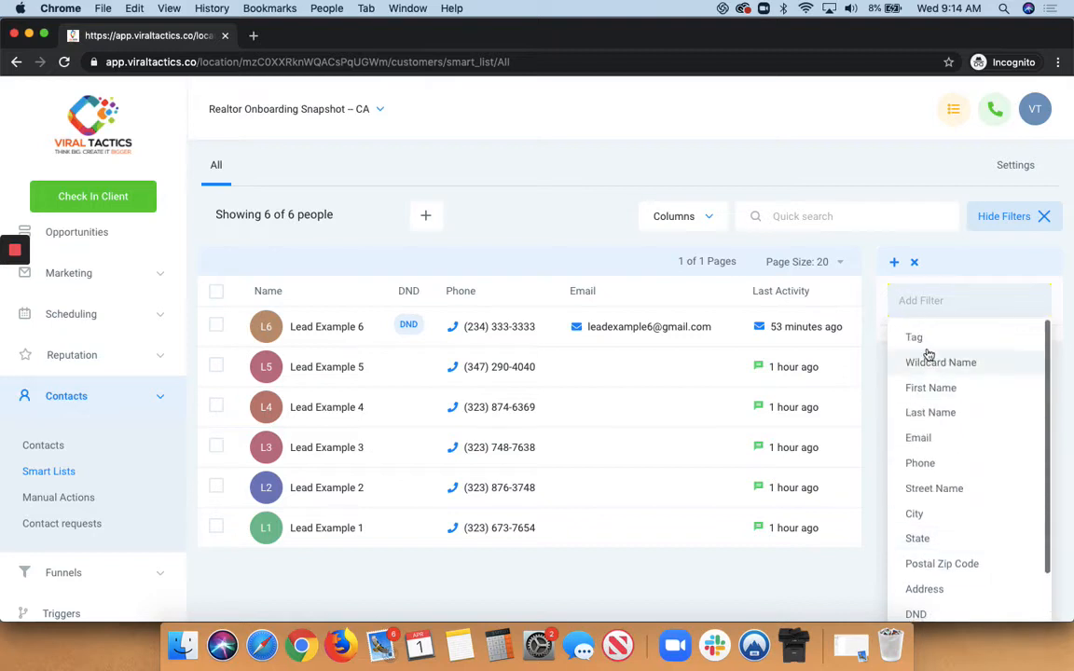
pyautogui.click(929, 339)
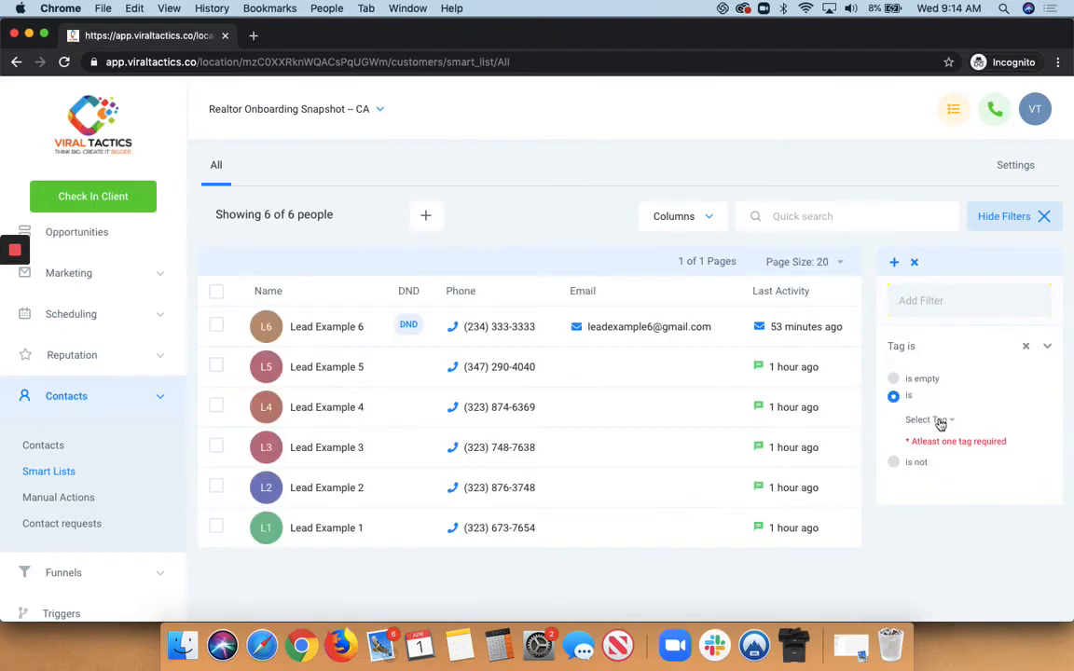
pyautogui.click(943, 421)
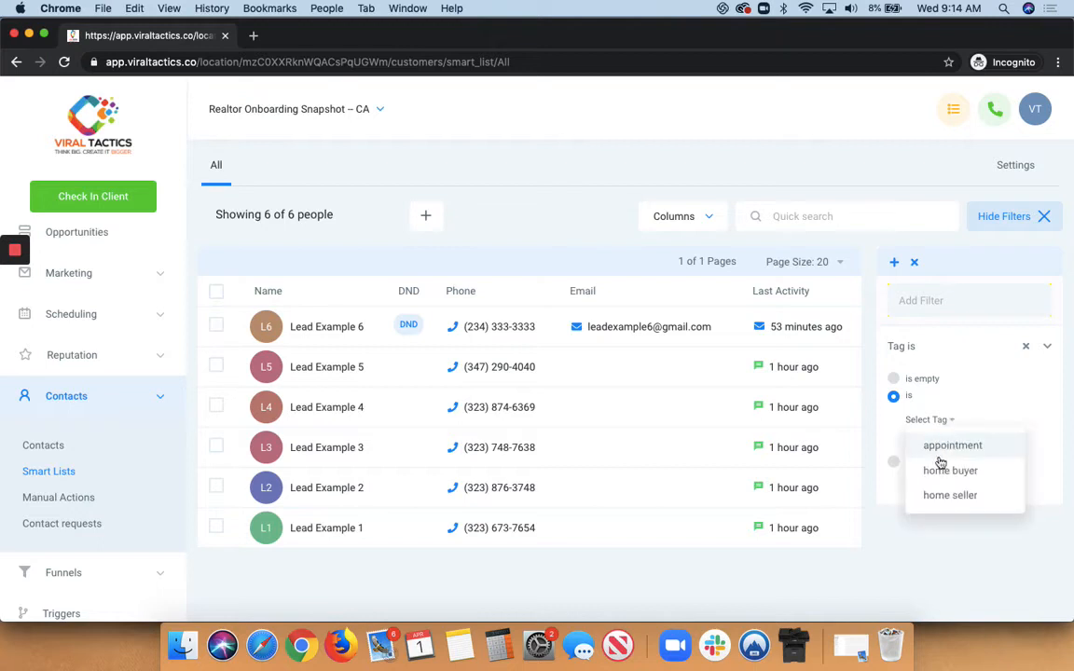
pyautogui.click(944, 473)
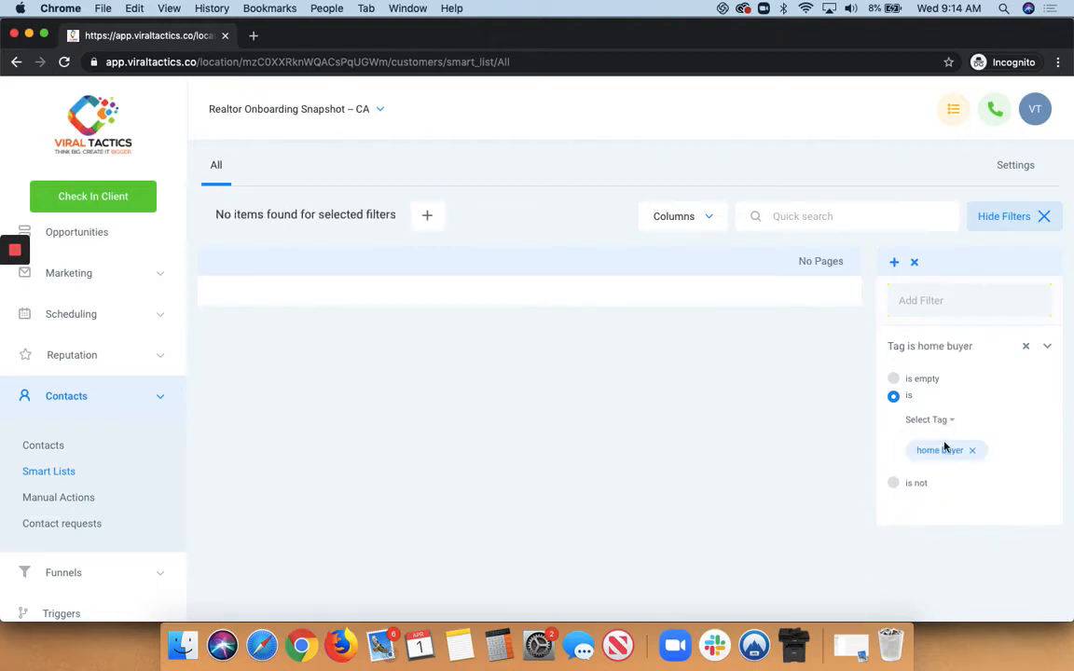
# Step: Add a second smart list filter requiring the city to be los angeles
pyautogui.click(948, 302)
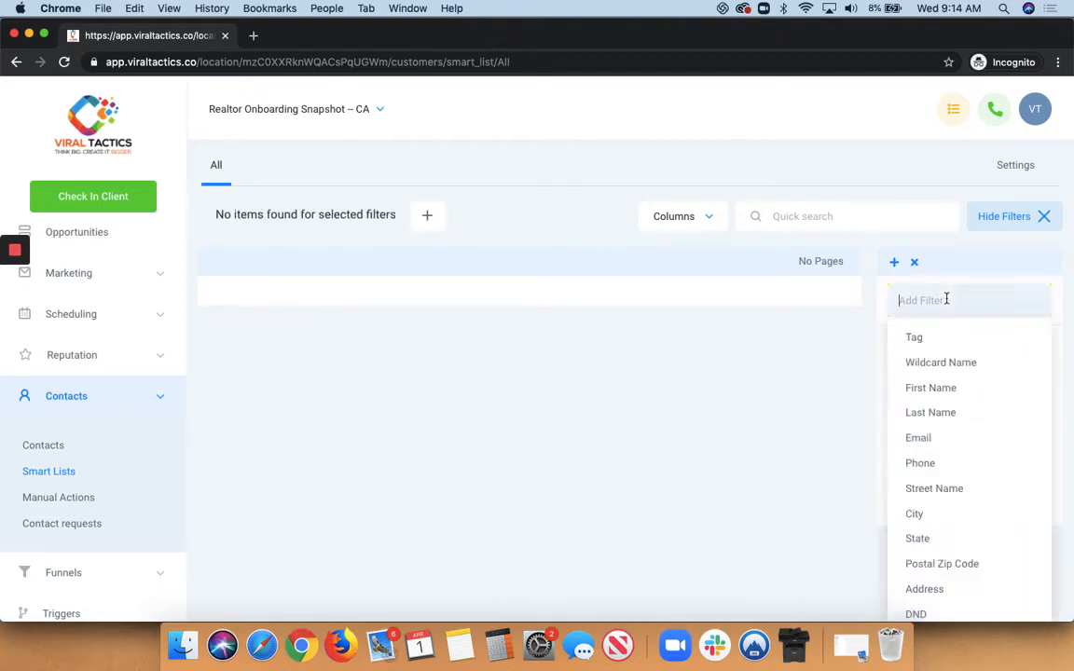
pyautogui.click(918, 513)
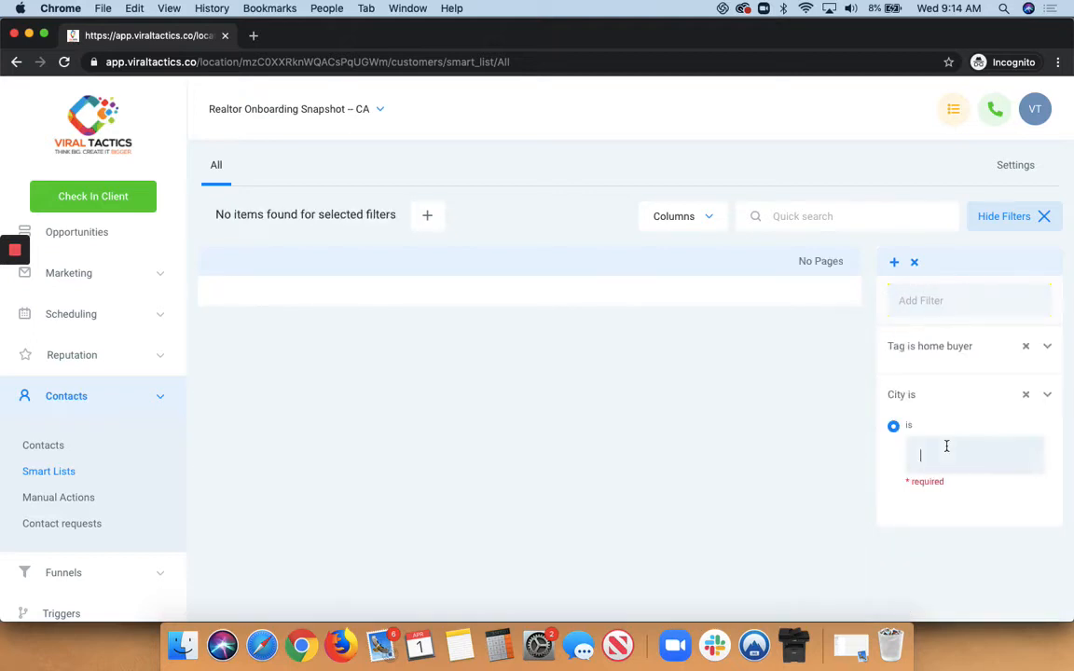
pyautogui.click(946, 447)
pyautogui.write('los angeles')
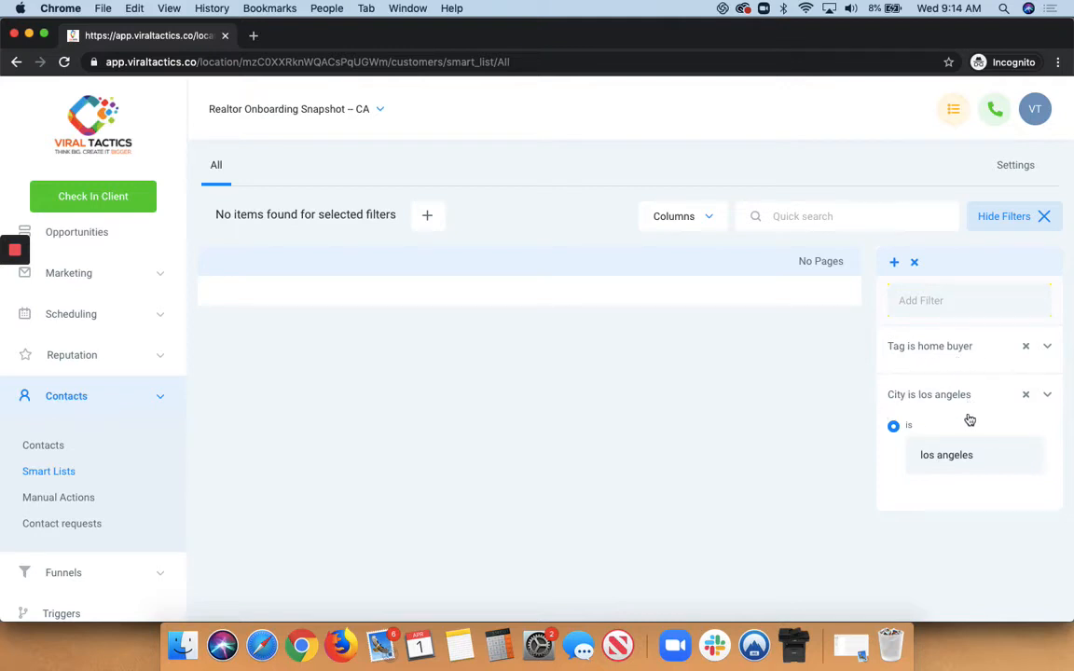
# Step: Remove the City and Tag filters from the smart list and collapse the Contacts section
pyautogui.click(1026, 396)
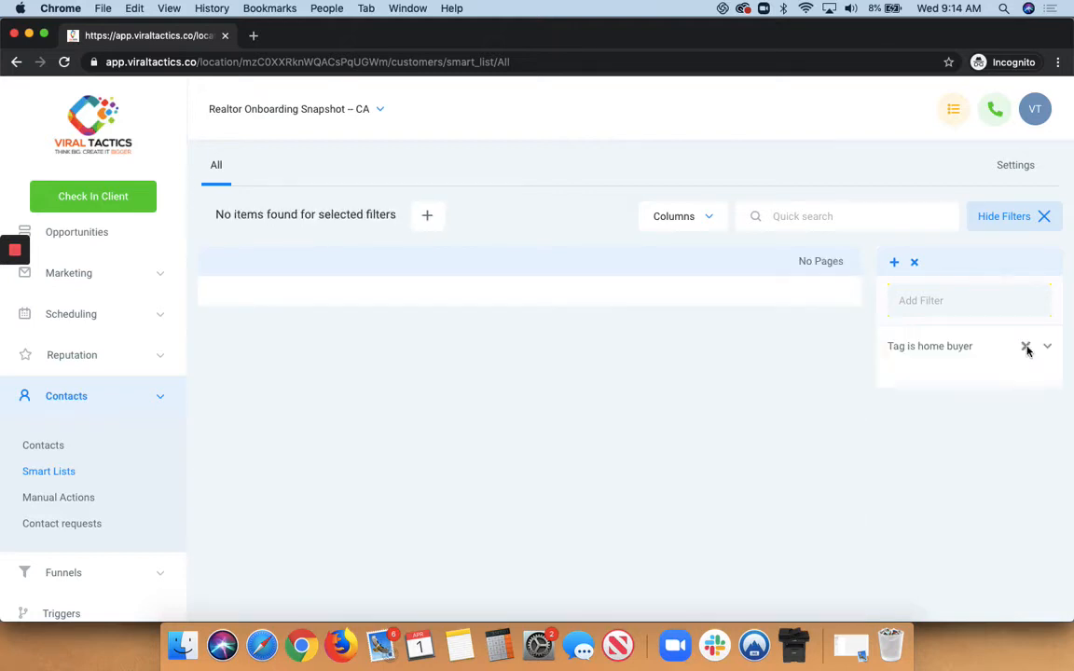
pyautogui.click(1026, 346)
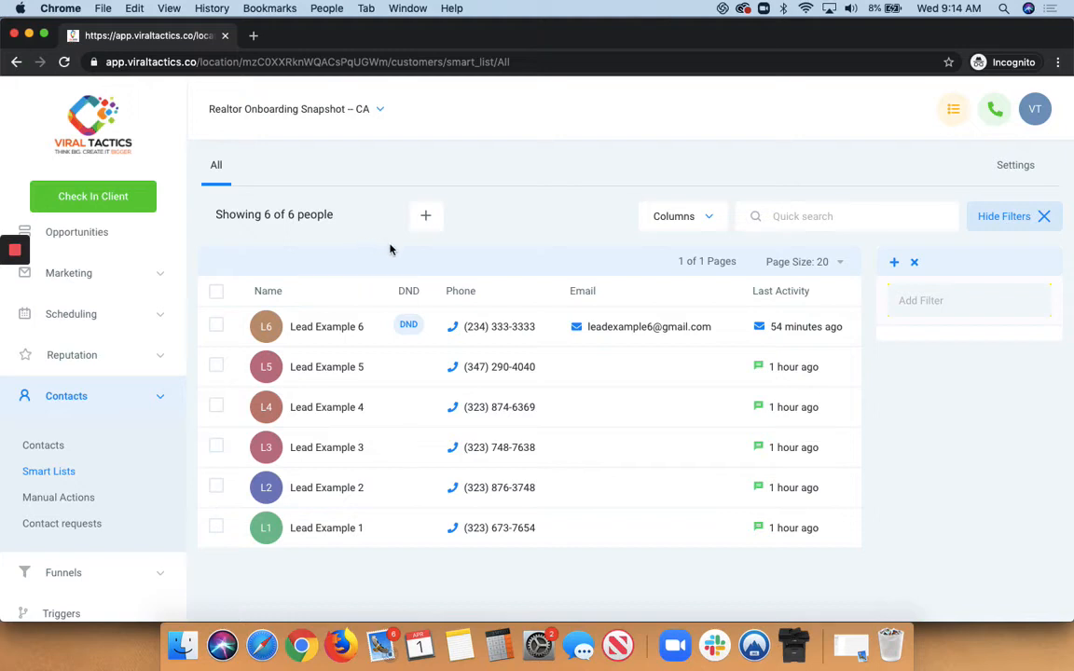
pyautogui.click(159, 401)
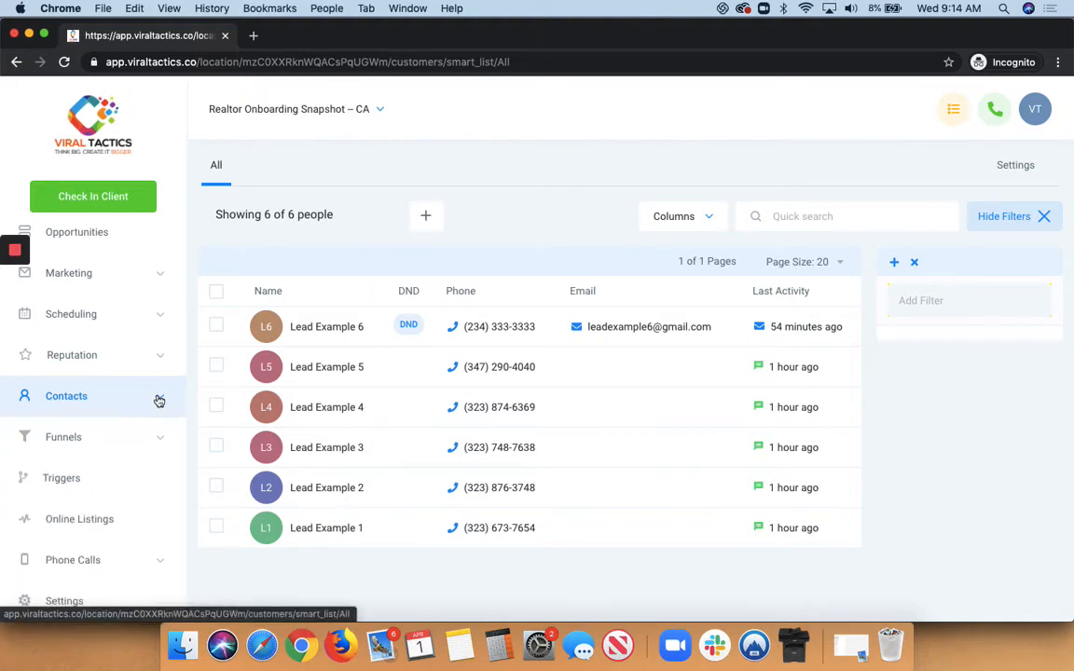
# Step: Open the Home Valuation funnel from the funnels list and open its landing page for editing
pyautogui.click(161, 443)
pyautogui.click(33, 489)
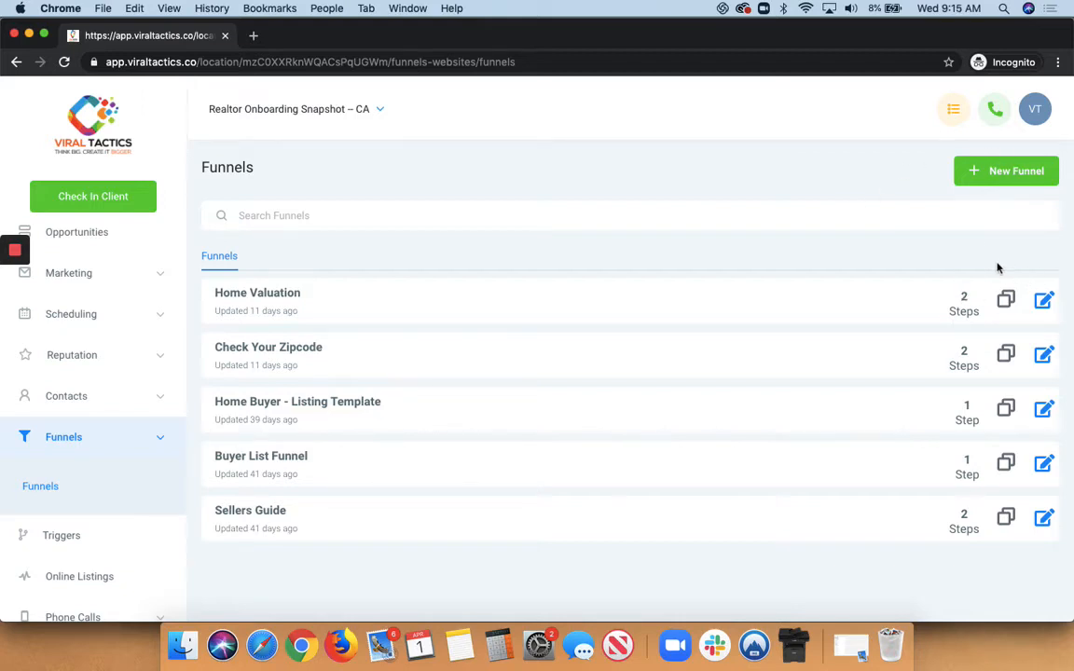
pyautogui.click(1043, 301)
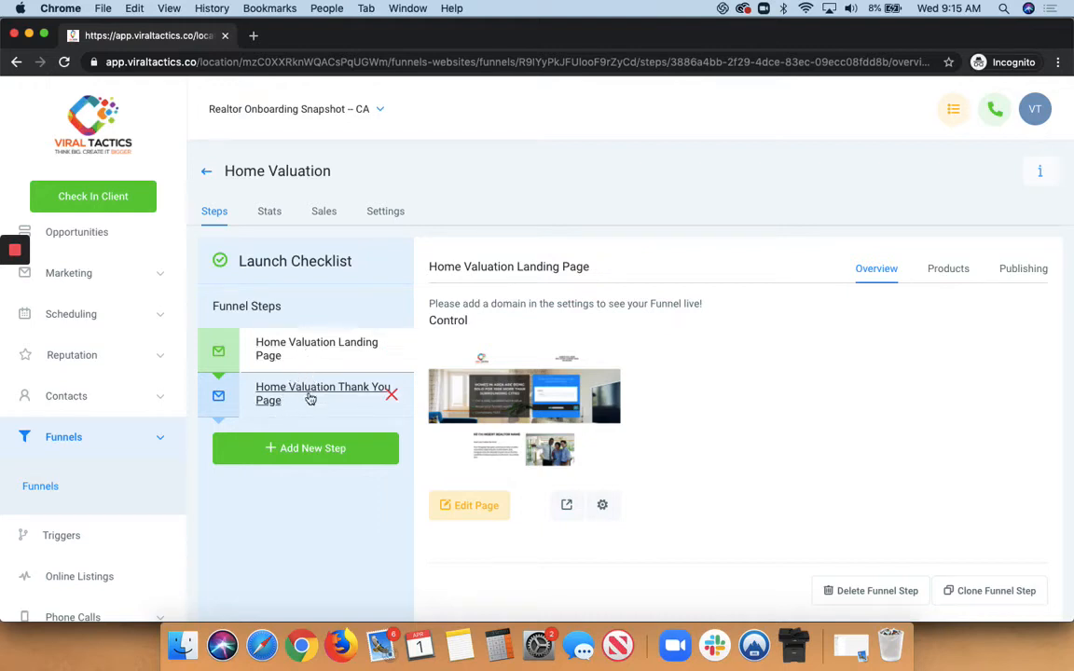
pyautogui.click(459, 508)
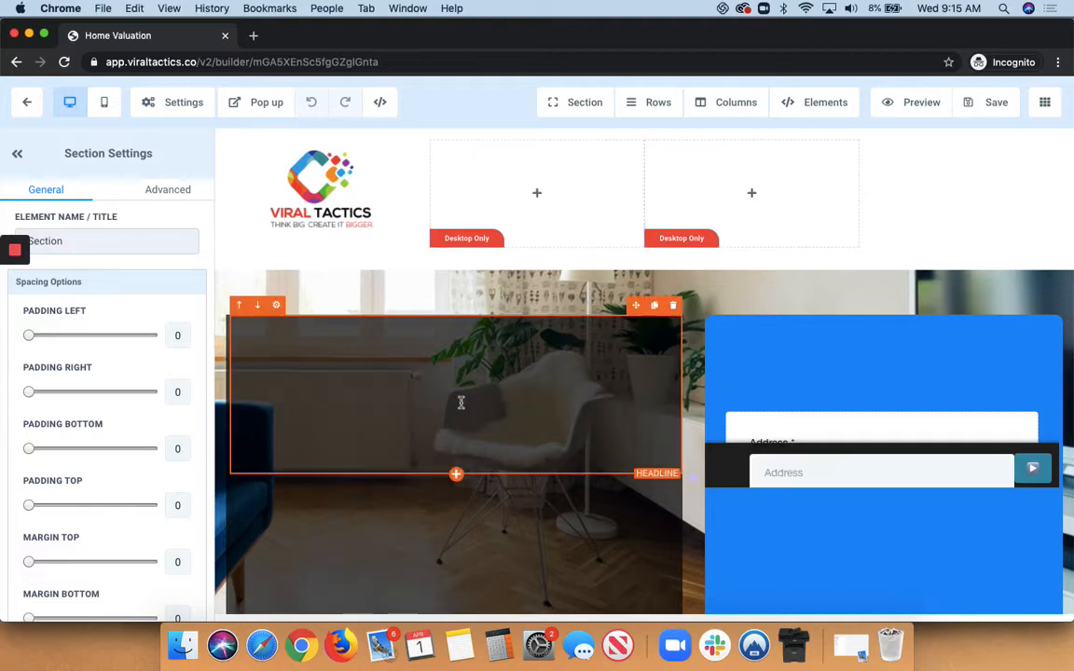
# Step: Select the whole headline about homes in the area and toggle its bold formatting off and on again
pyautogui.click(407, 378)
pyautogui.moveTo(608, 462); pyautogui.dragTo(265, 352)
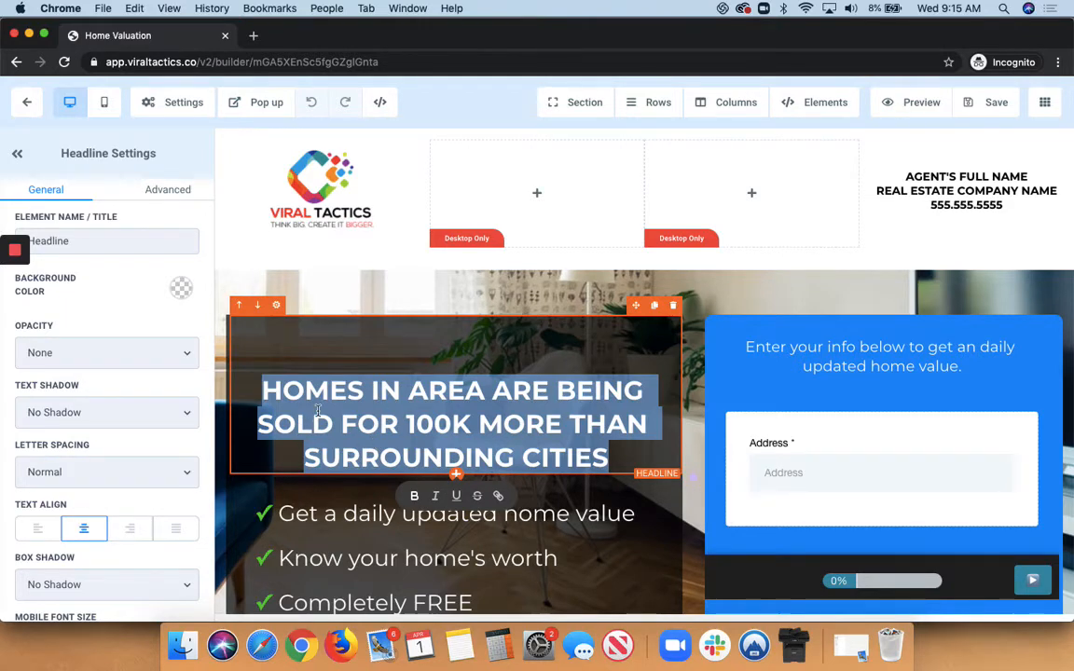
pyautogui.scroll(-5, 318, 411)
pyautogui.scroll(3, 317, 413)
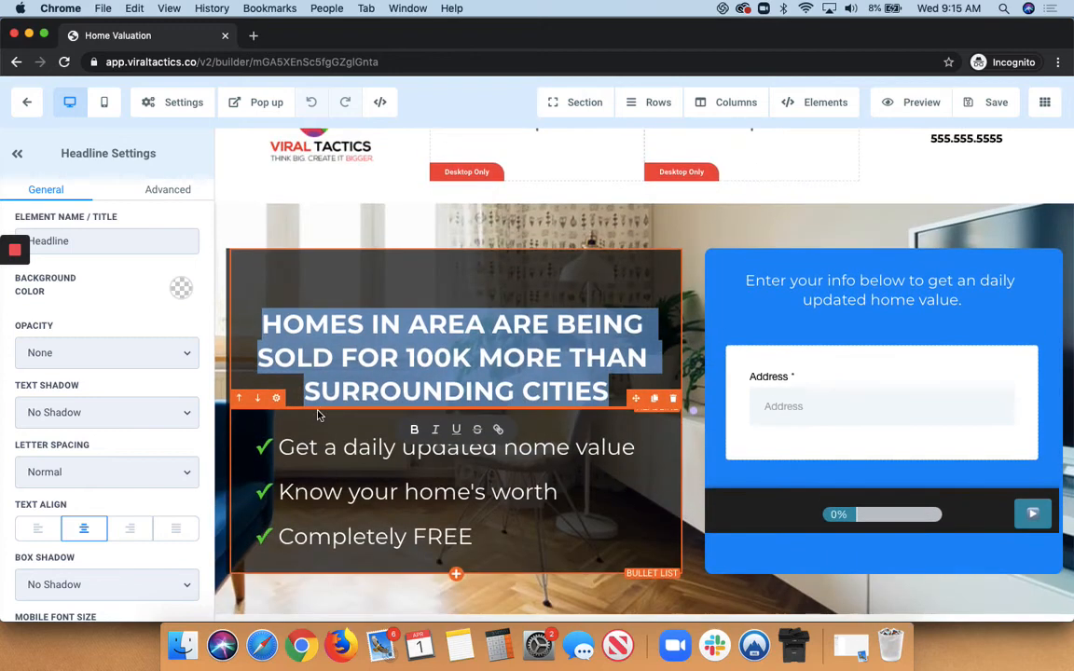
pyautogui.click(417, 435)
pyautogui.click(416, 436)
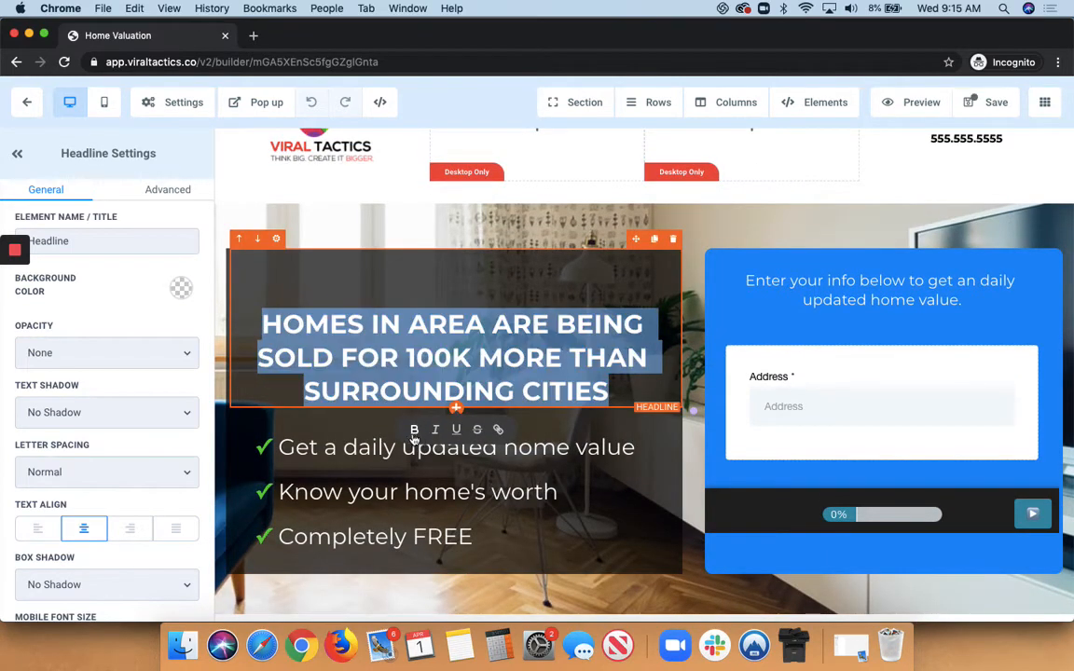
# Step: Look through the headline's color and spacing options, including the palette for its text color
pyautogui.scroll(-8, 112, 436)
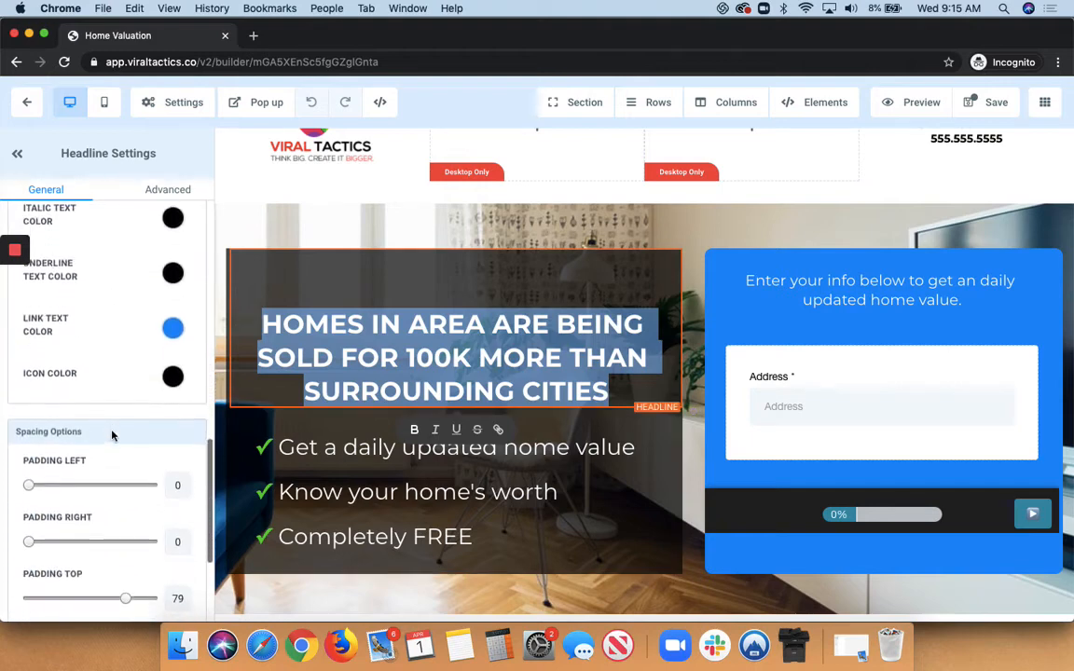
pyautogui.scroll(5, 111, 435)
pyautogui.click(173, 368)
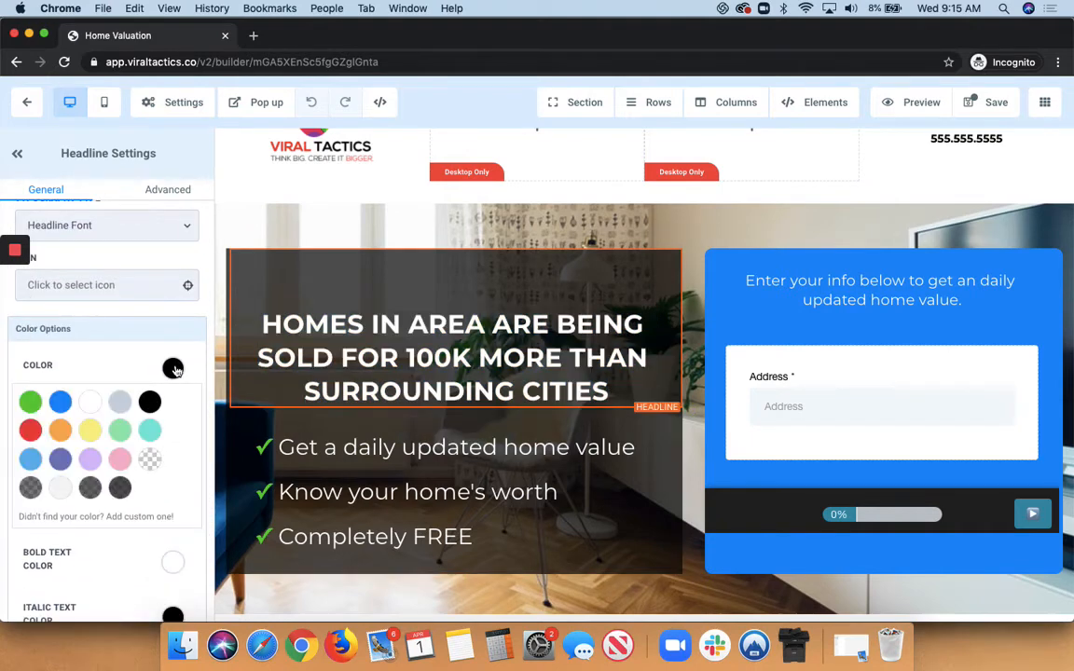
pyautogui.click(175, 369)
pyautogui.scroll(-2, 148, 472)
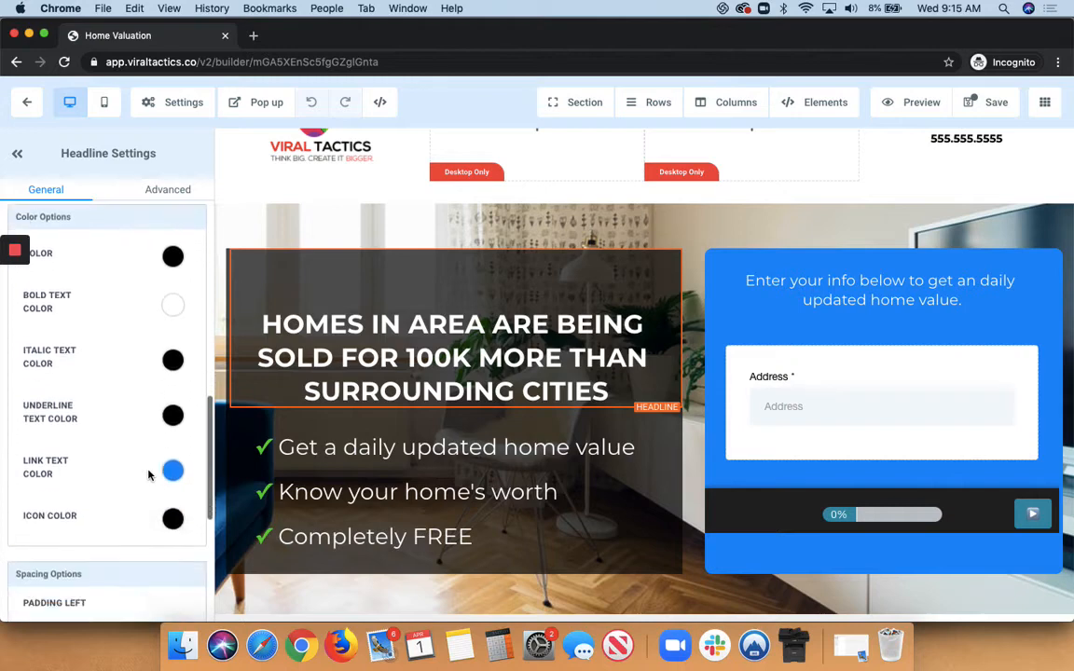
pyautogui.scroll(-2, 149, 473)
pyautogui.scroll(3, 154, 473)
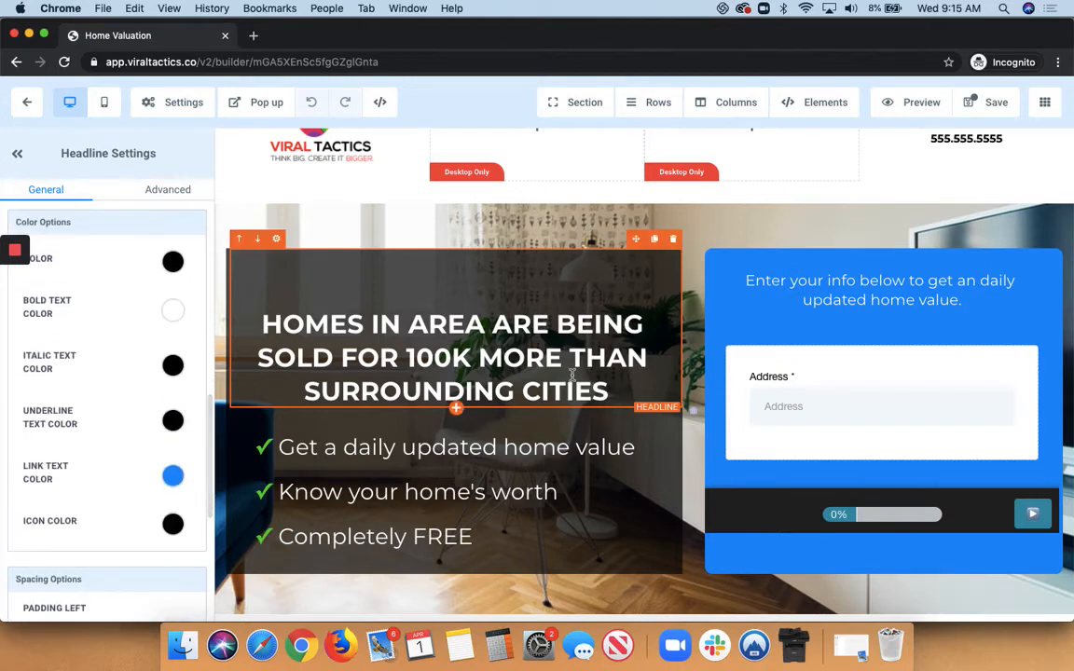
# Step: Try blue and pink as the headline's bold text color and set it back to white
pyautogui.moveTo(609, 387); pyautogui.dragTo(259, 322)
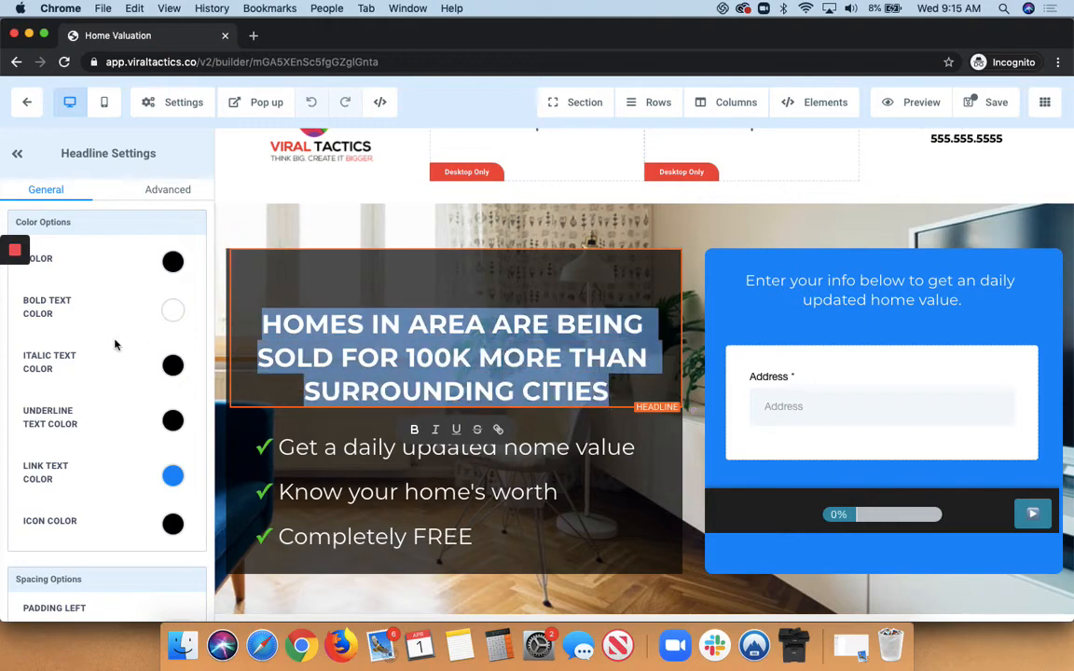
pyautogui.click(175, 317)
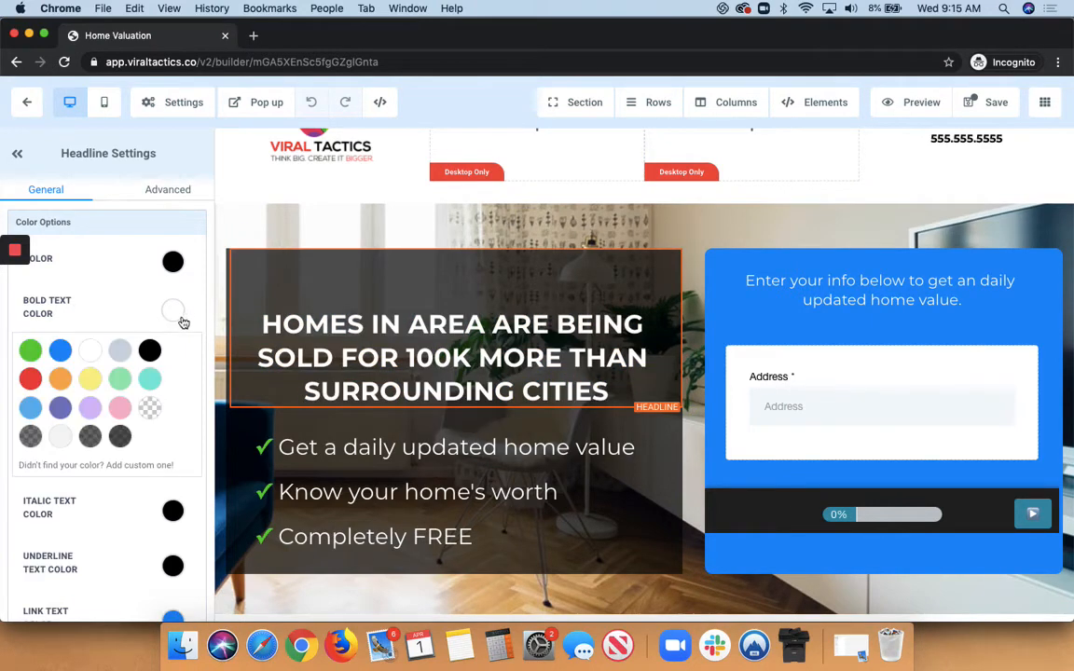
pyautogui.click(60, 352)
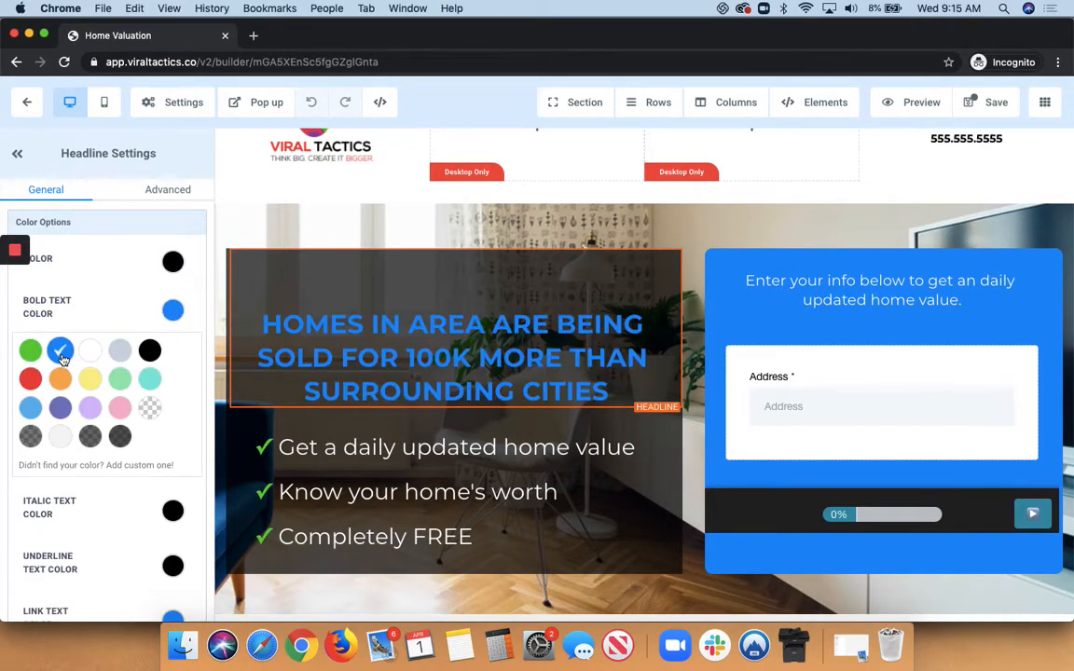
pyautogui.click(89, 352)
pyautogui.click(121, 409)
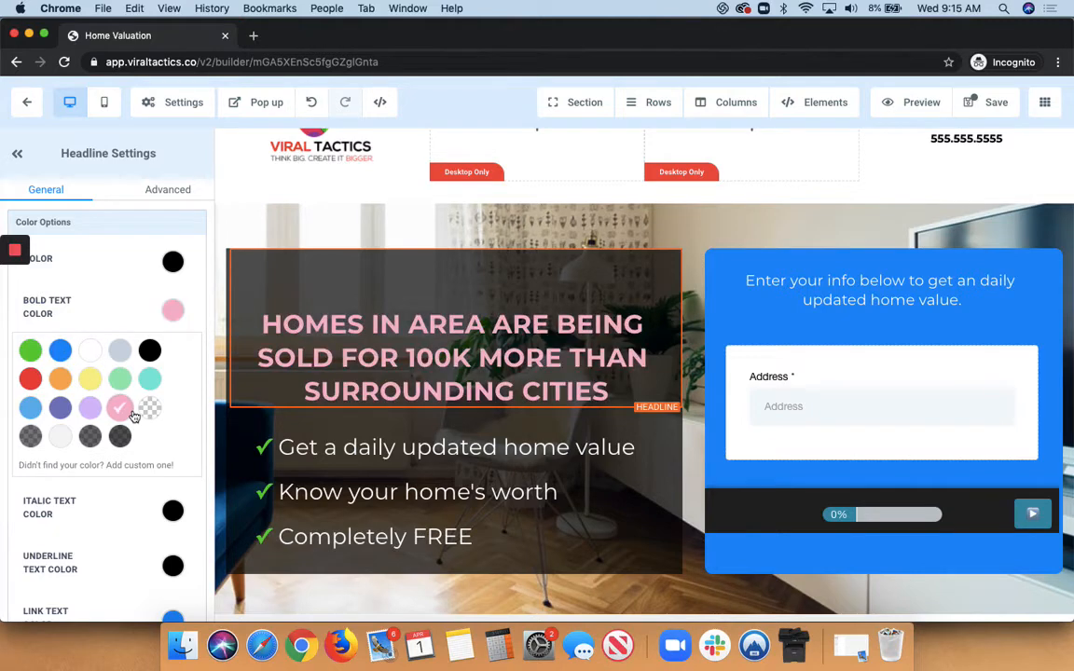
pyautogui.click(90, 351)
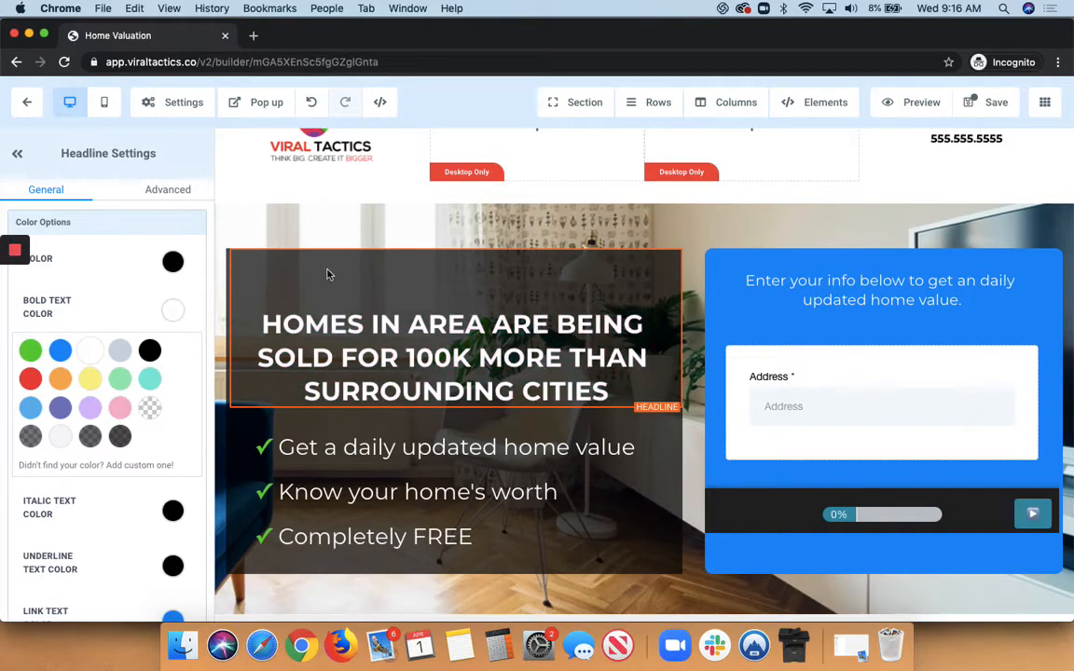
# Step: Save the landing page and return to the Home Valuation funnel overview
pyautogui.click(992, 104)
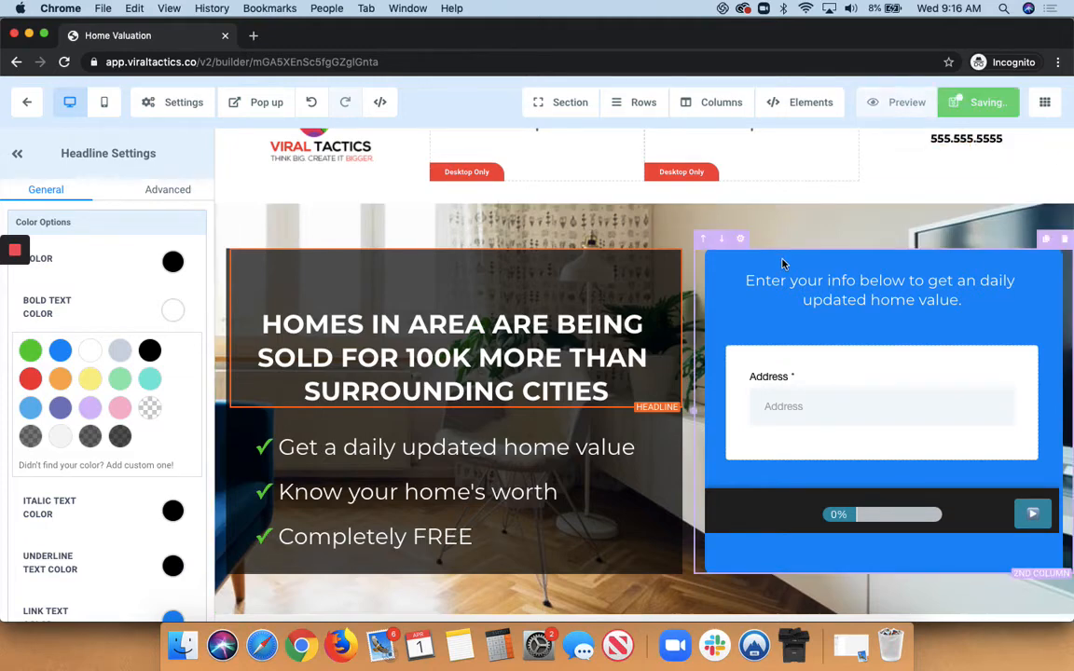
pyautogui.click(28, 105)
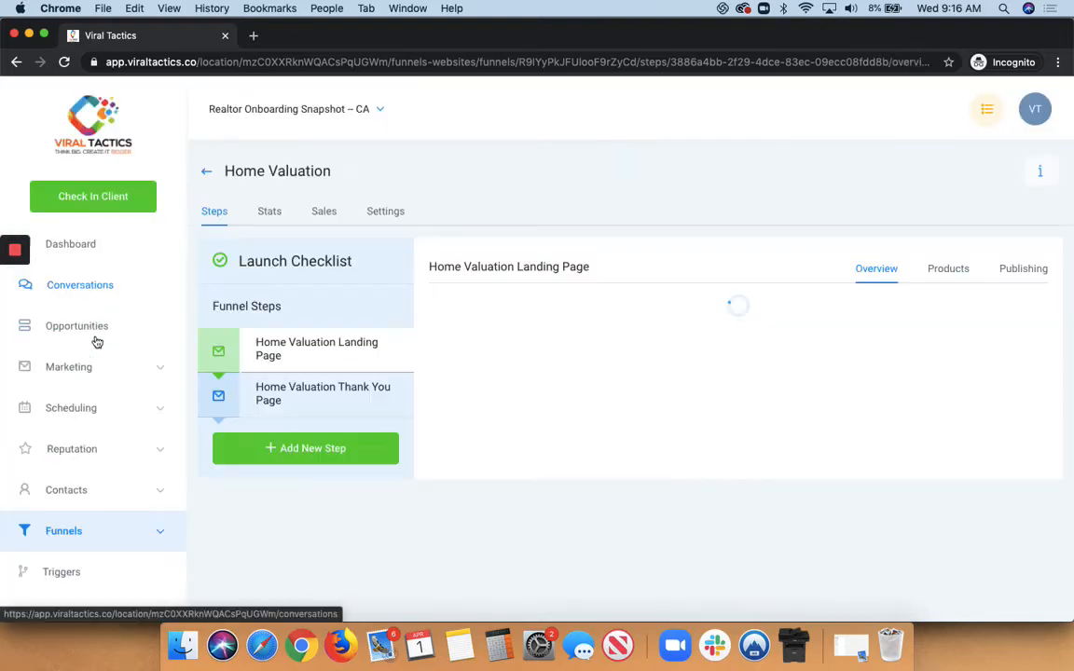
# Step: Open the New Buyer/Drip Campaign/Call Center Opportunity trigger and review its triggering event, tag filter and campaign and opportunity actions
pyautogui.scroll(-3, 75, 474)
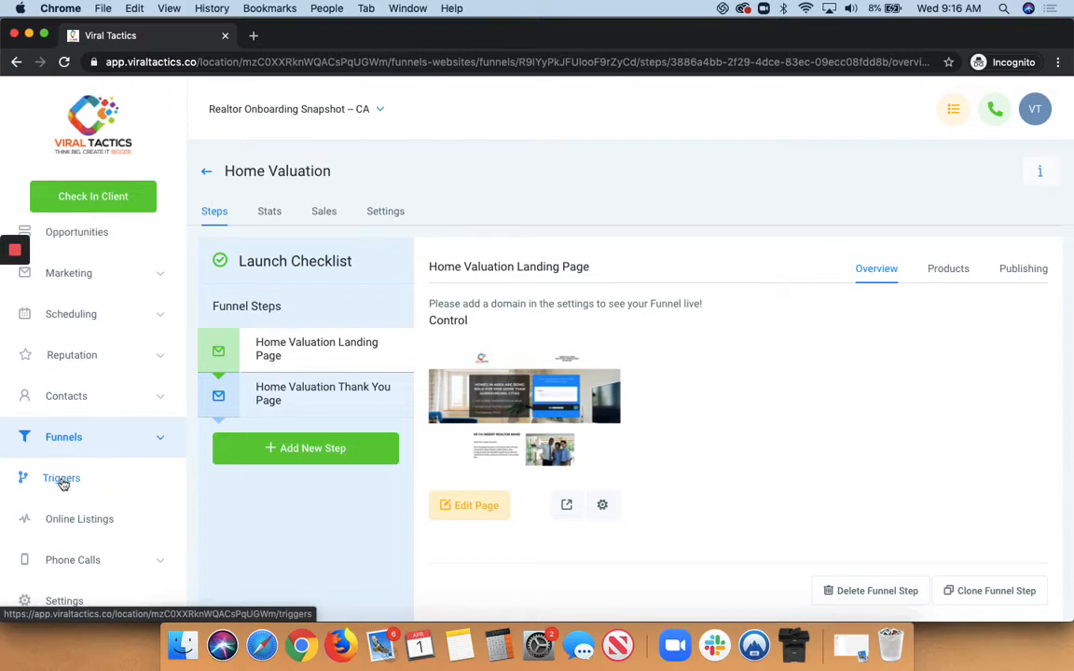
pyautogui.click(62, 479)
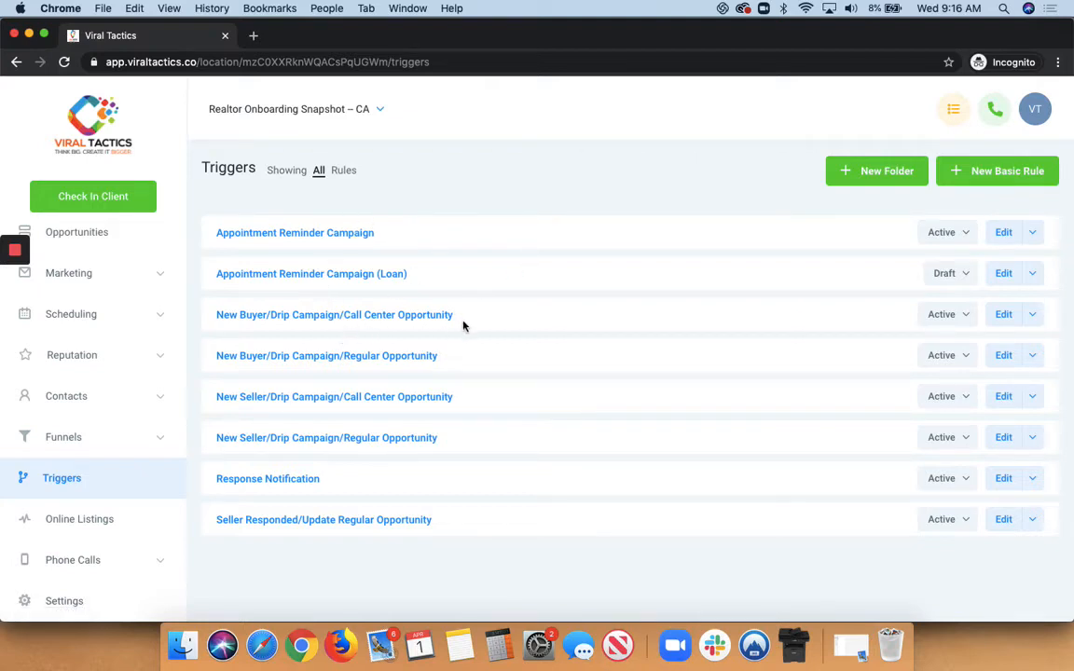
pyautogui.click(1003, 315)
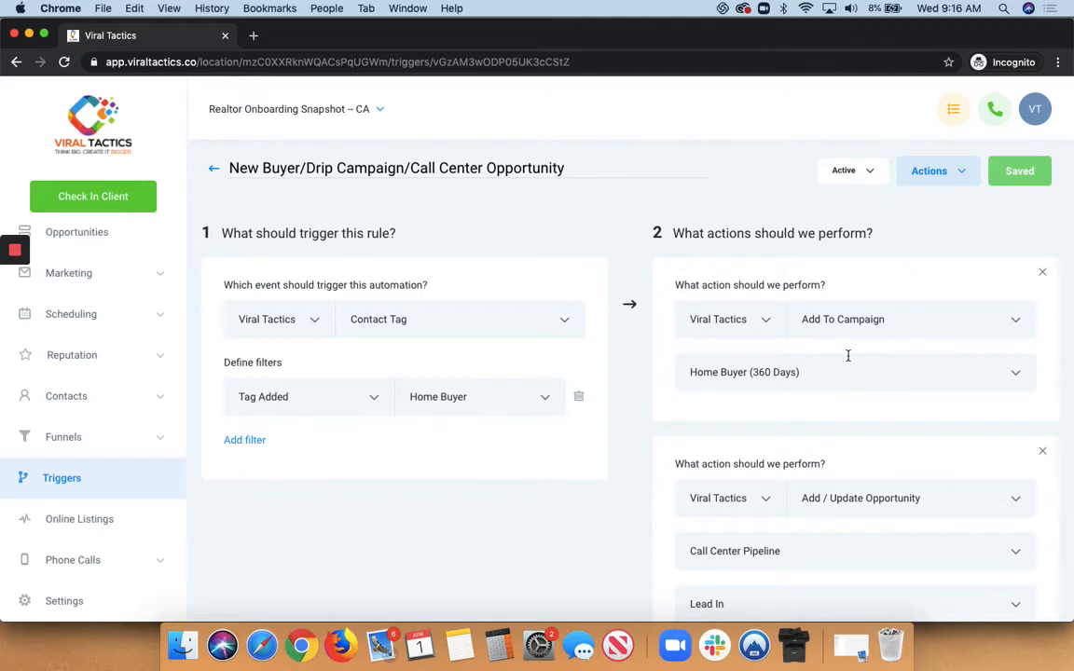
pyautogui.scroll(-1, 810, 375)
pyautogui.scroll(-3, 810, 376)
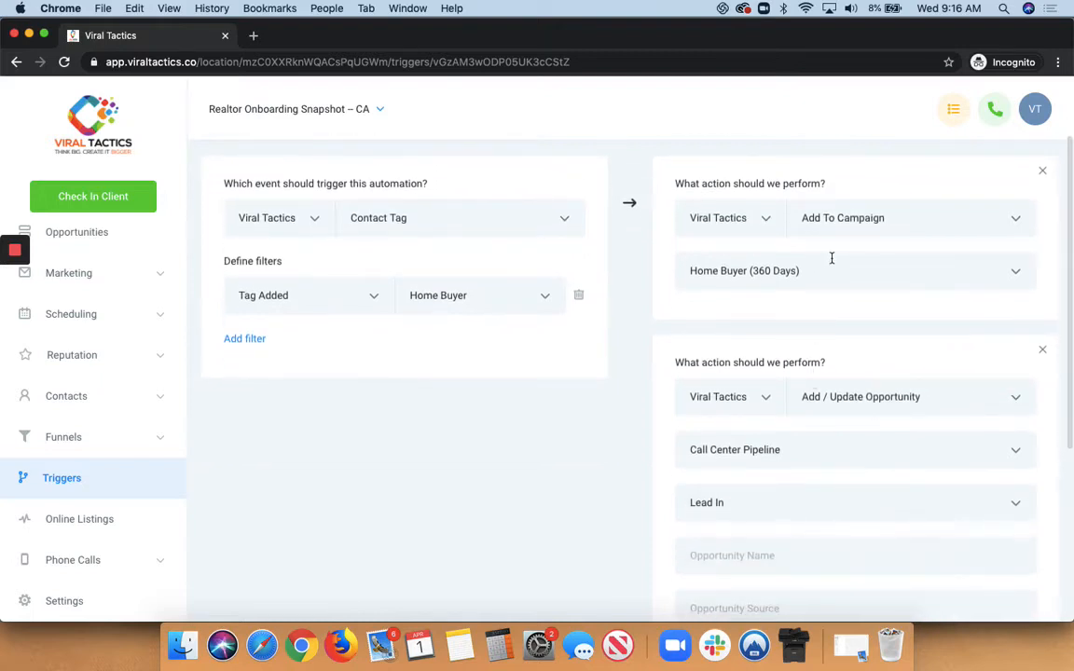
pyautogui.scroll(-4, 833, 256)
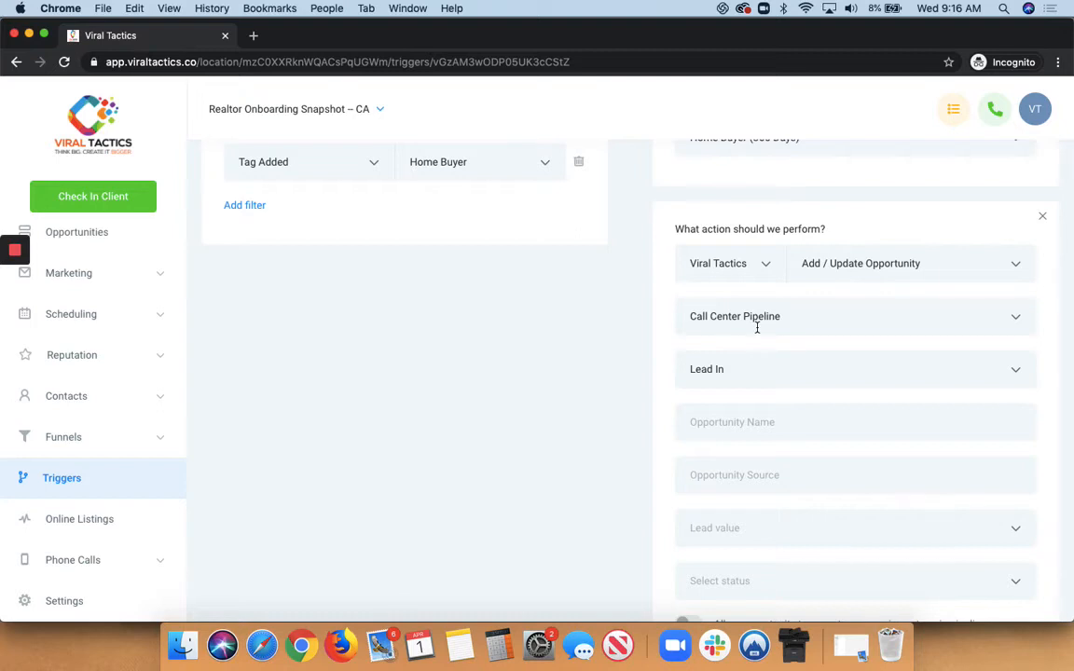
pyautogui.scroll(-4, 757, 328)
pyautogui.scroll(10, 757, 326)
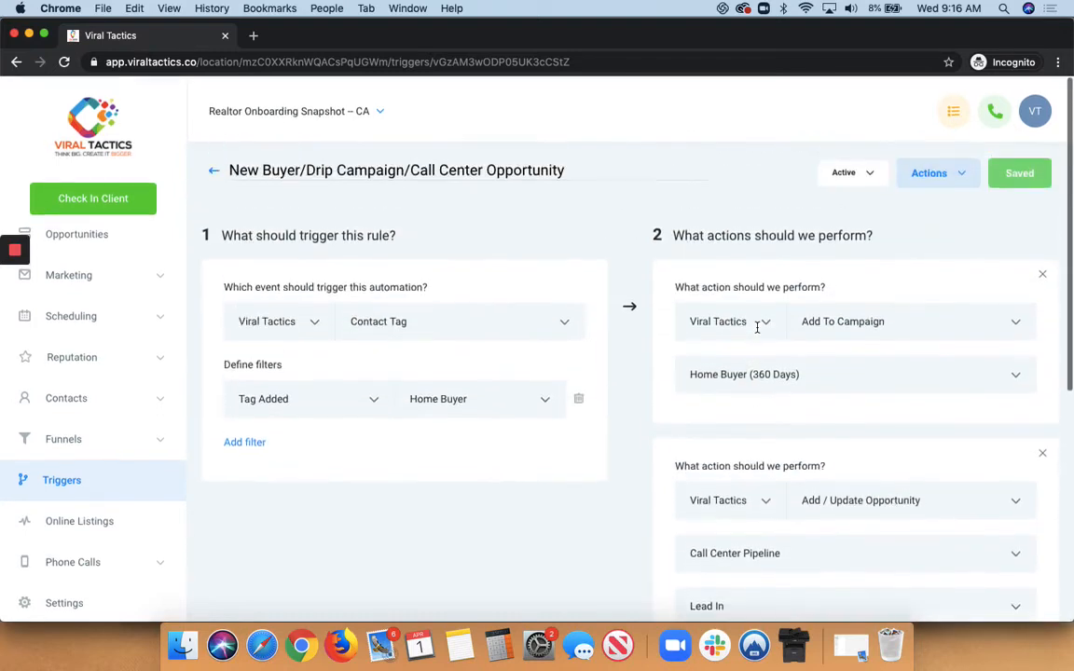
# Step: Return to the triggers list, open the Response Notification trigger and review its event and SMS action
pyautogui.click(213, 169)
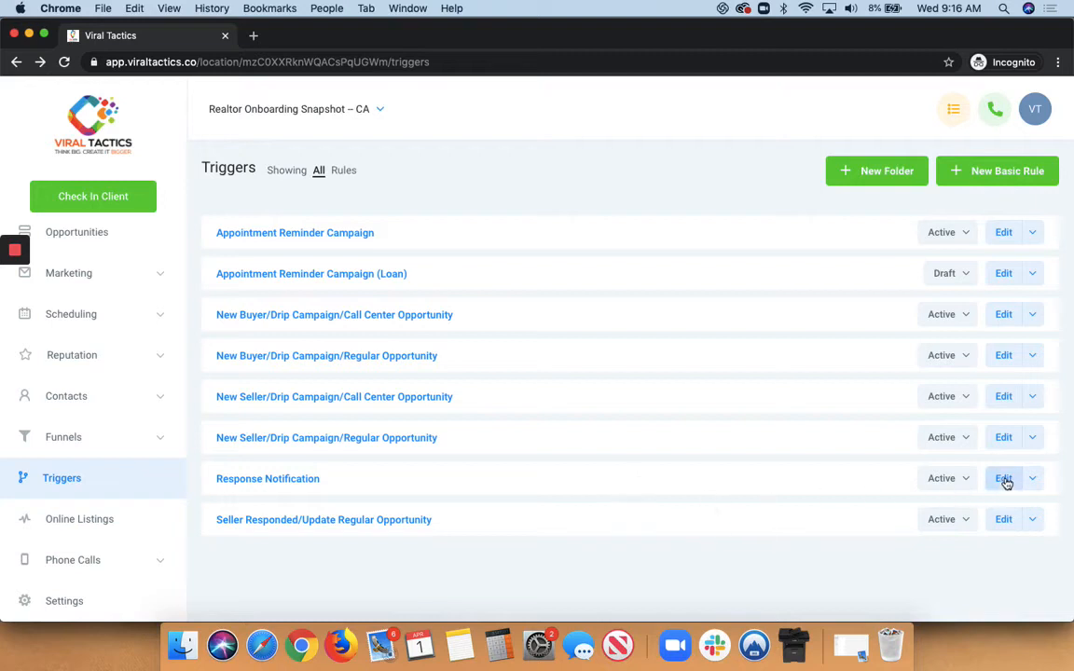
pyautogui.click(1003, 480)
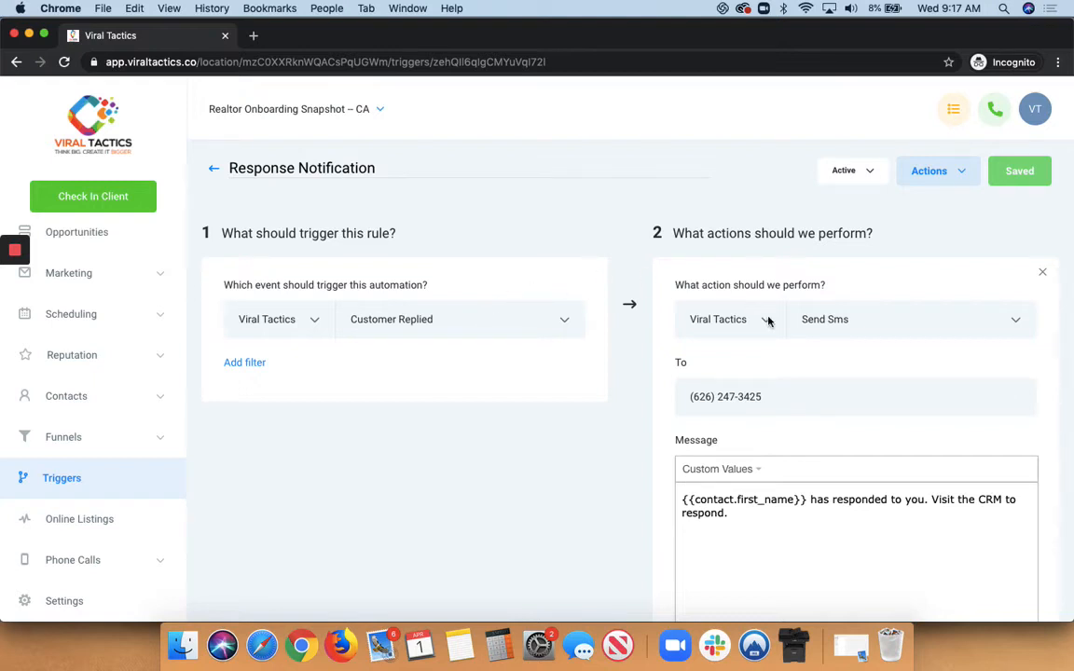
pyautogui.scroll(-3, 767, 321)
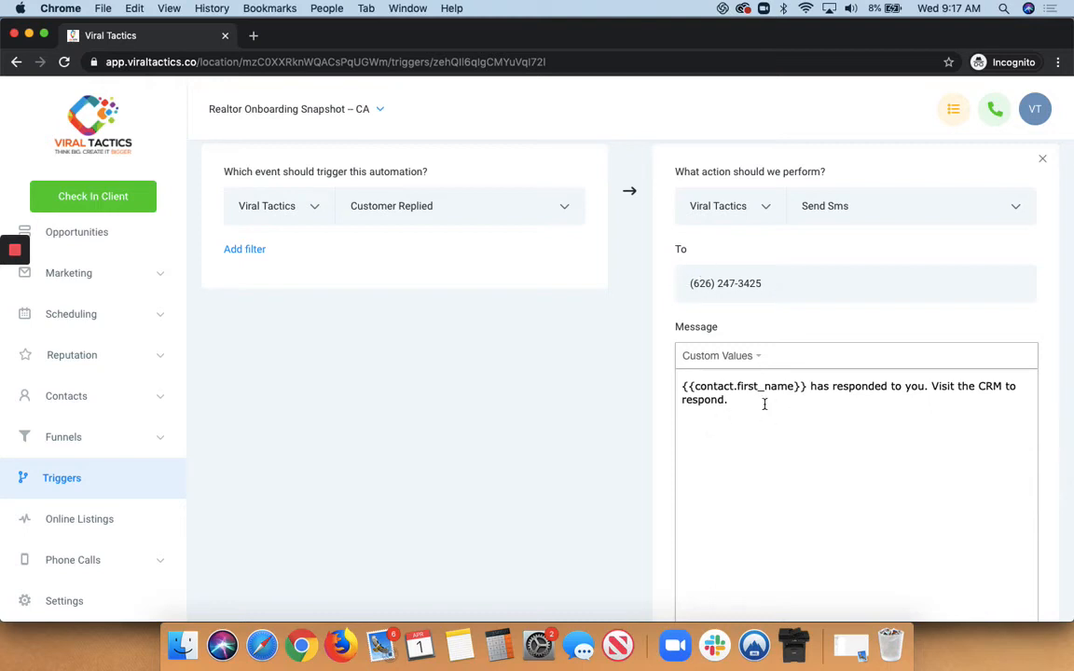
pyautogui.scroll(-5, 759, 406)
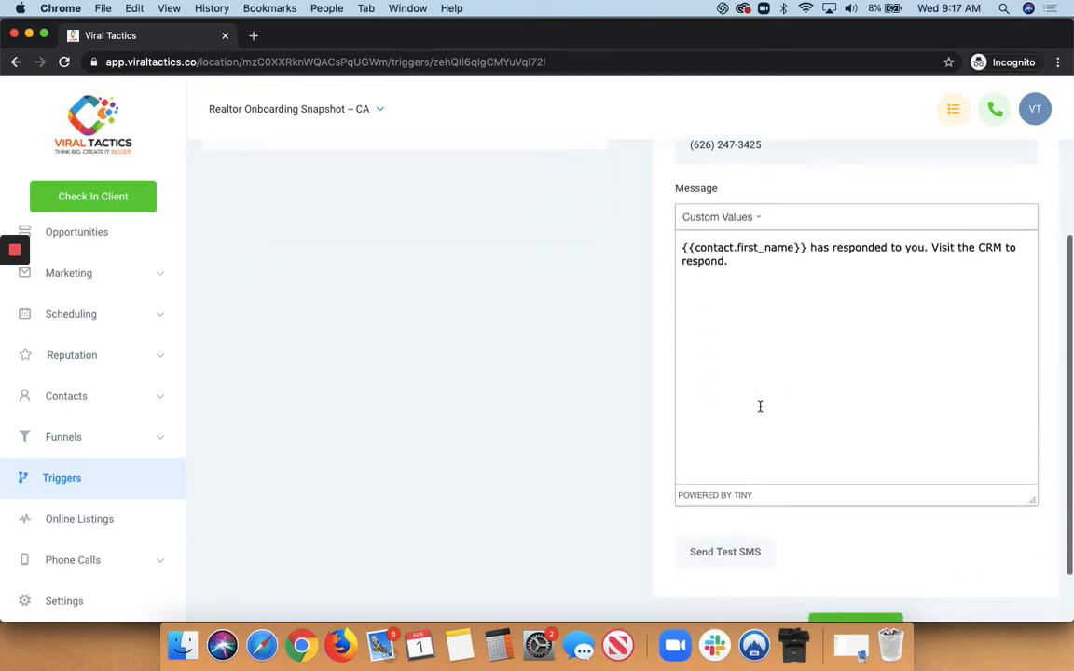
pyautogui.scroll(8, 759, 407)
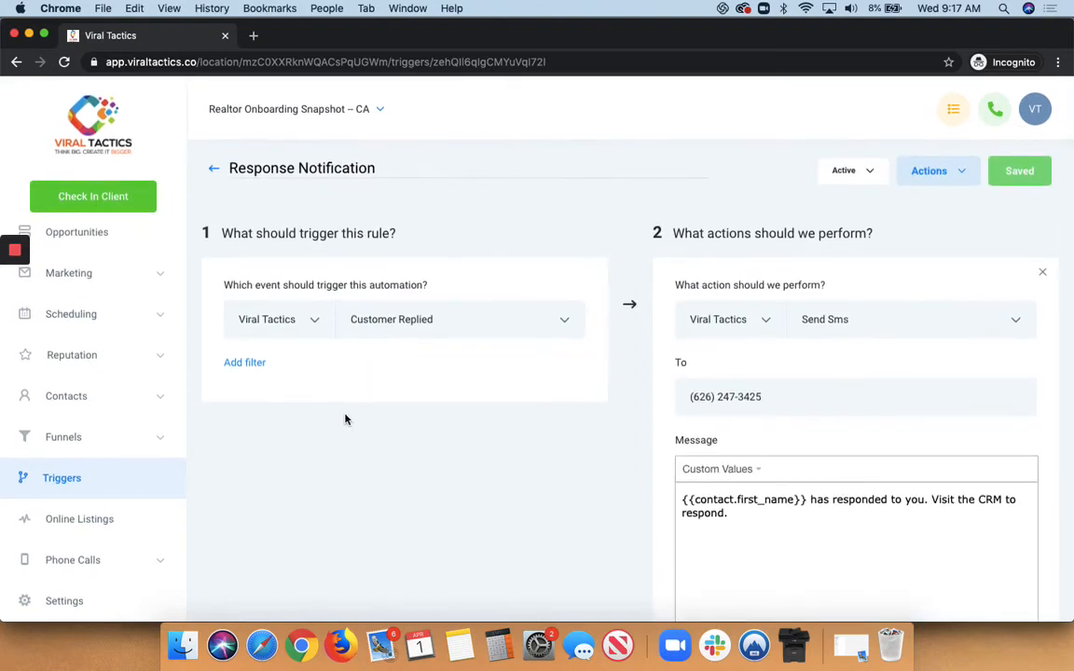
# Step: View the Online Listings page and the Number Pool and Call Stats pages for phone calls
pyautogui.click(87, 527)
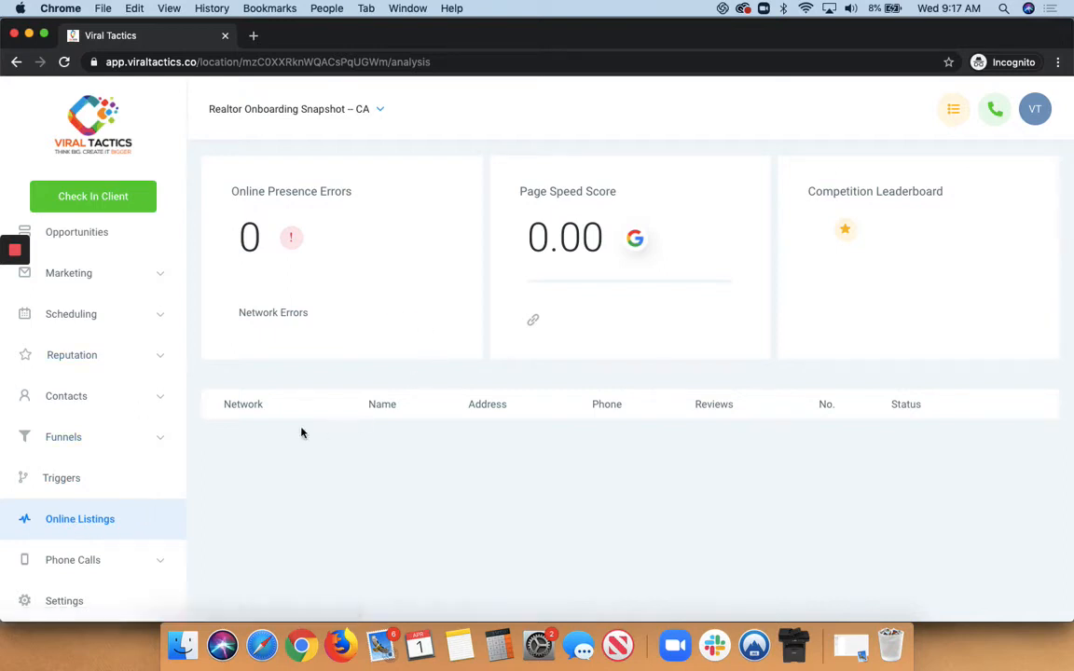
pyautogui.click(109, 562)
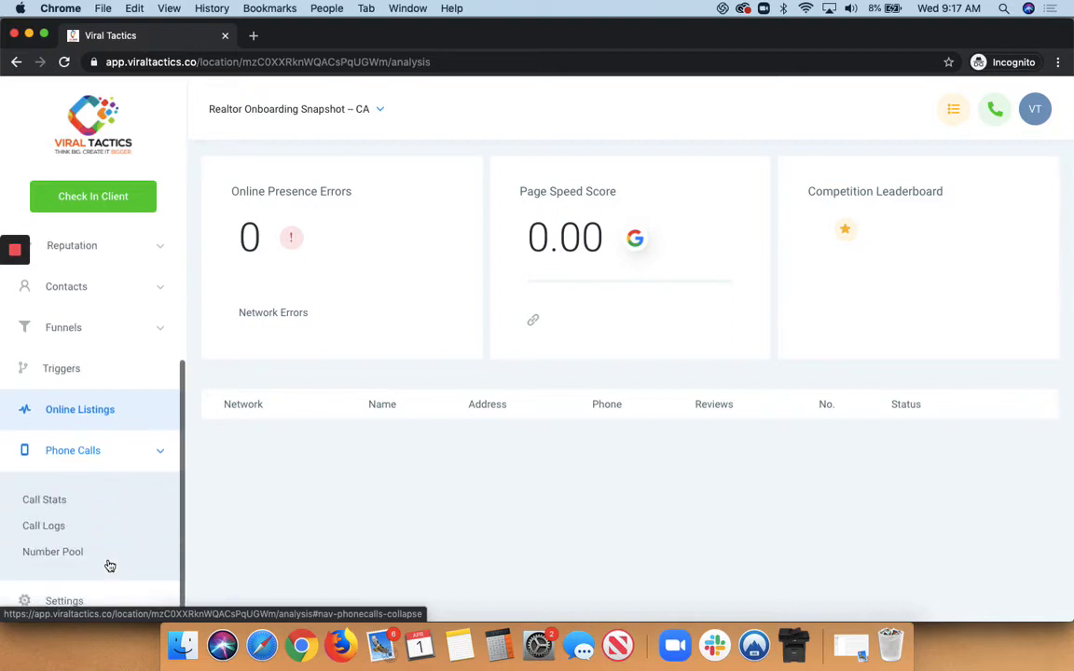
pyautogui.click(54, 556)
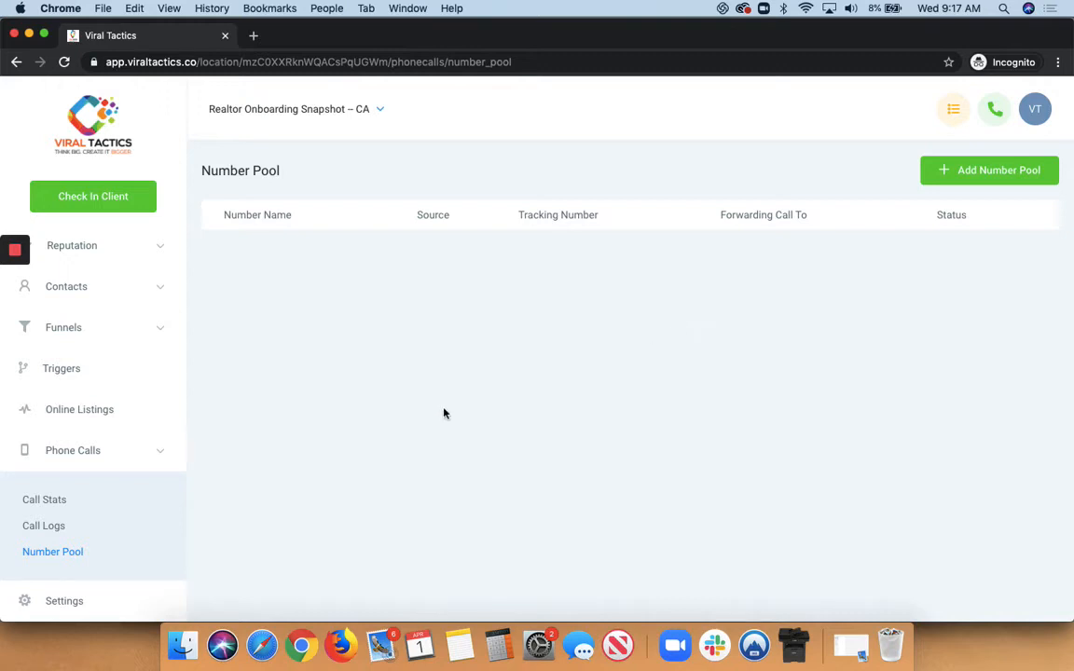
pyautogui.click(58, 503)
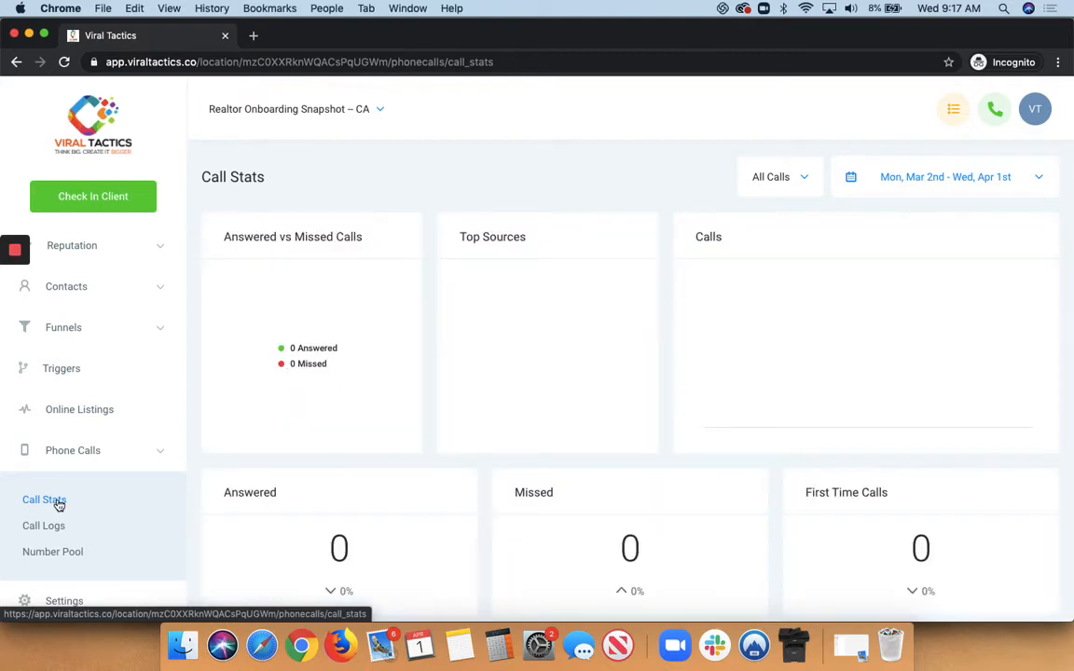
pyautogui.scroll(-1, 51, 503)
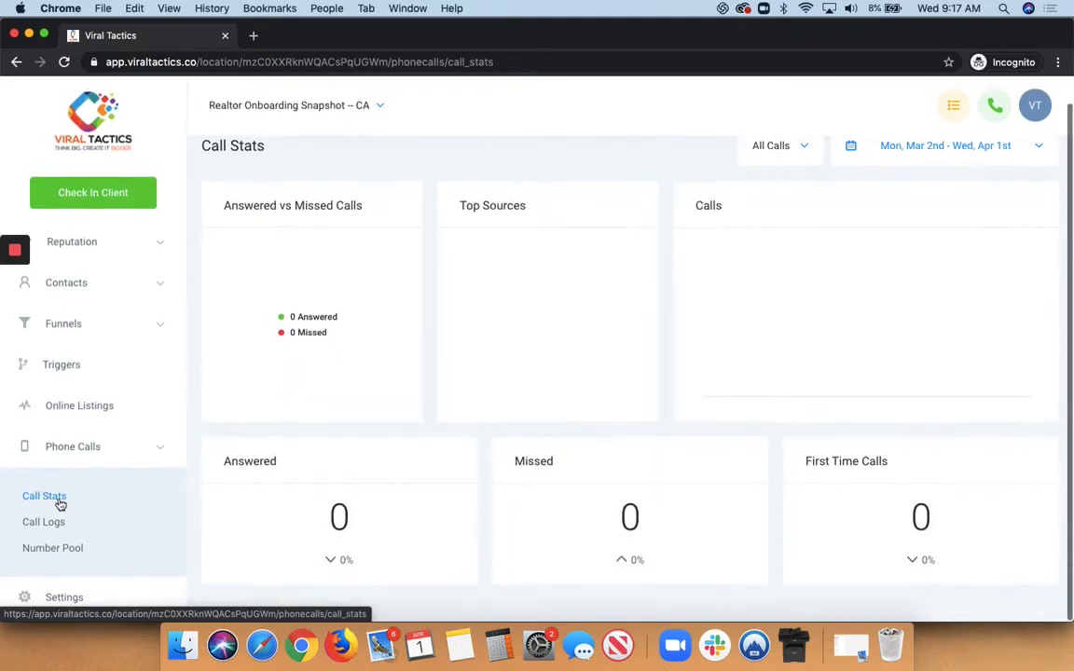
# Step: Open the settings and review the profile page's personal data, password change and email signature sections
pyautogui.click(53, 602)
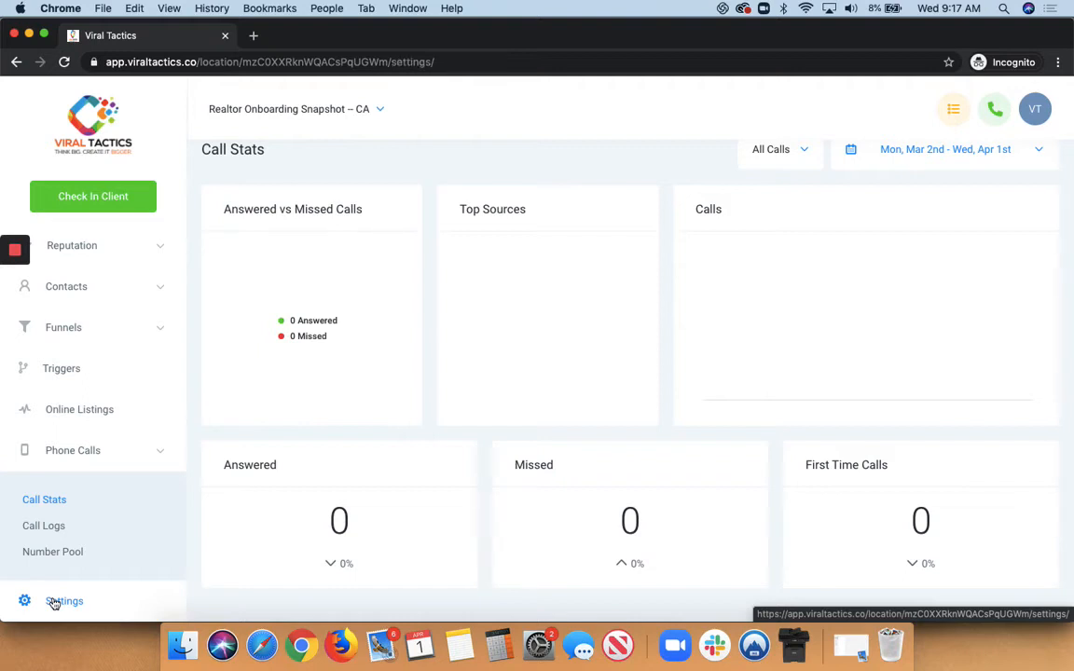
pyautogui.scroll(-4, 354, 374)
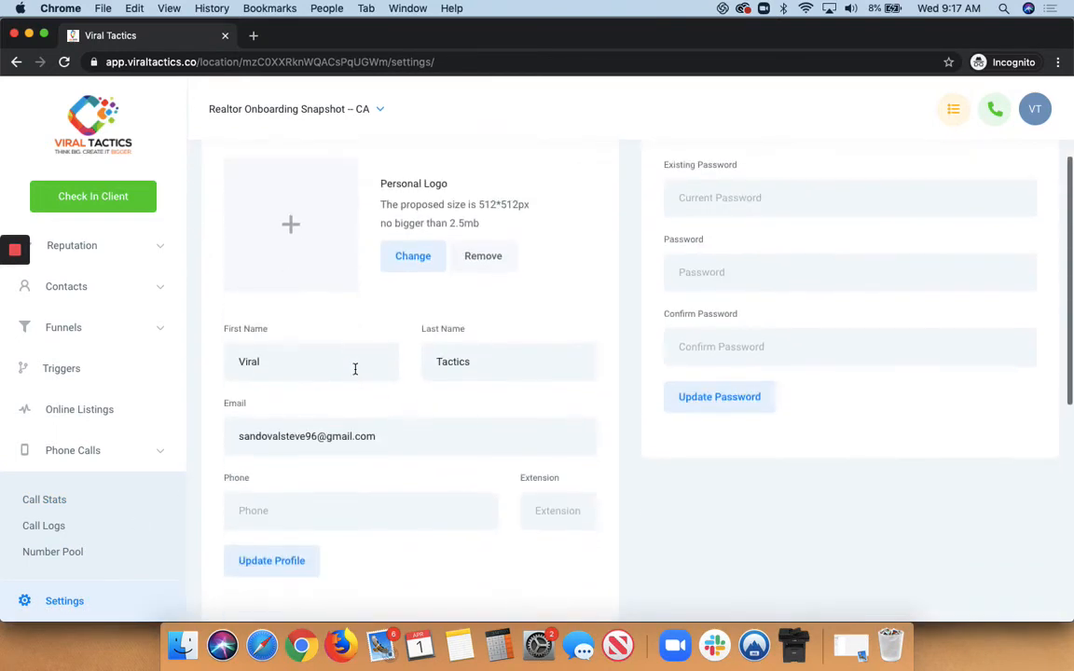
pyautogui.scroll(2, 354, 368)
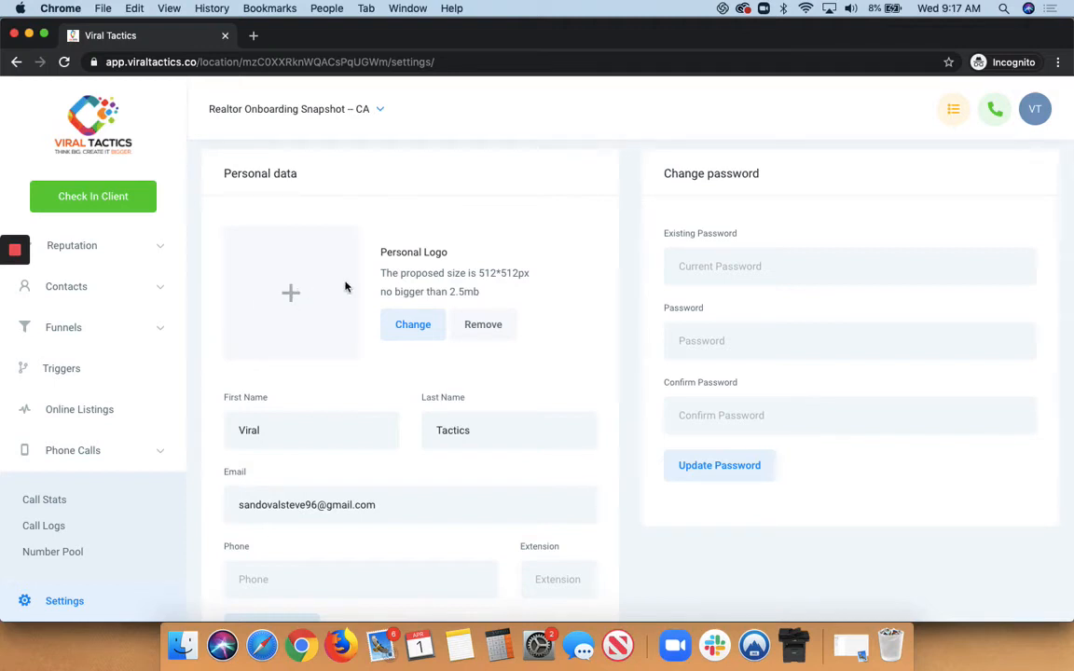
pyautogui.scroll(-3, 416, 445)
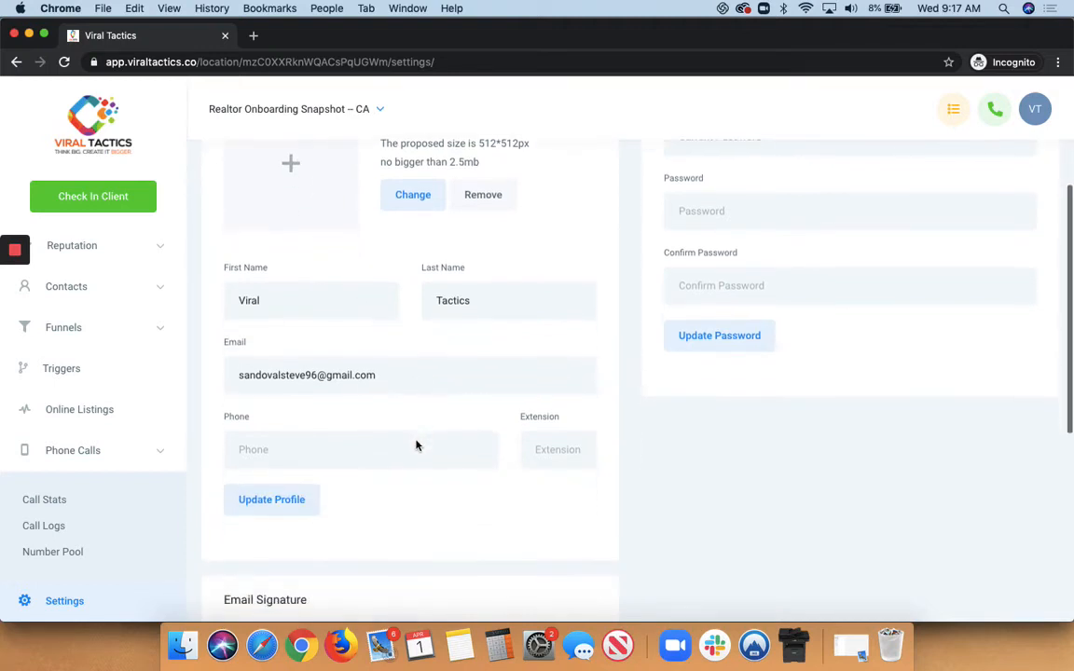
pyautogui.scroll(-3, 364, 446)
pyautogui.scroll(-5, 364, 445)
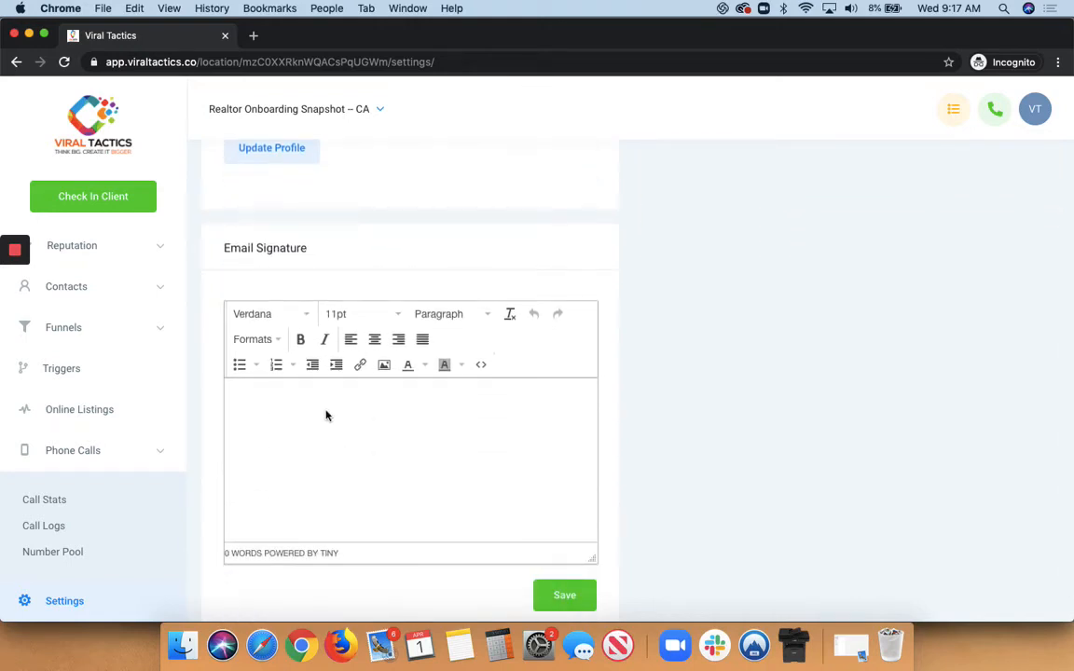
pyautogui.scroll(1, 326, 416)
pyautogui.scroll(7, 327, 416)
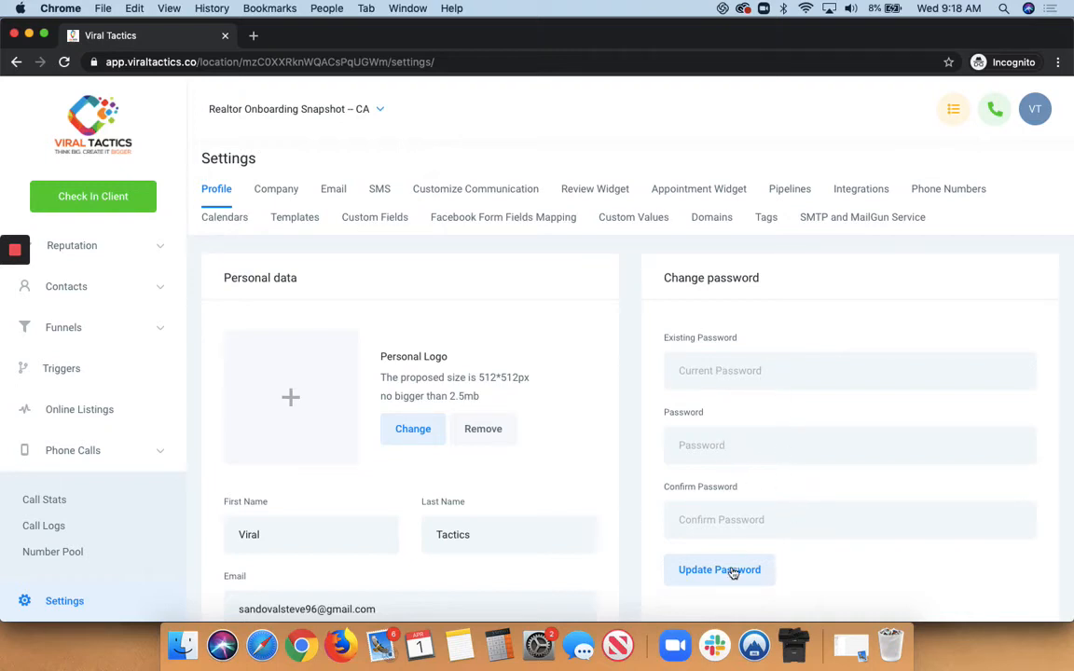
pyautogui.scroll(-5, 546, 518)
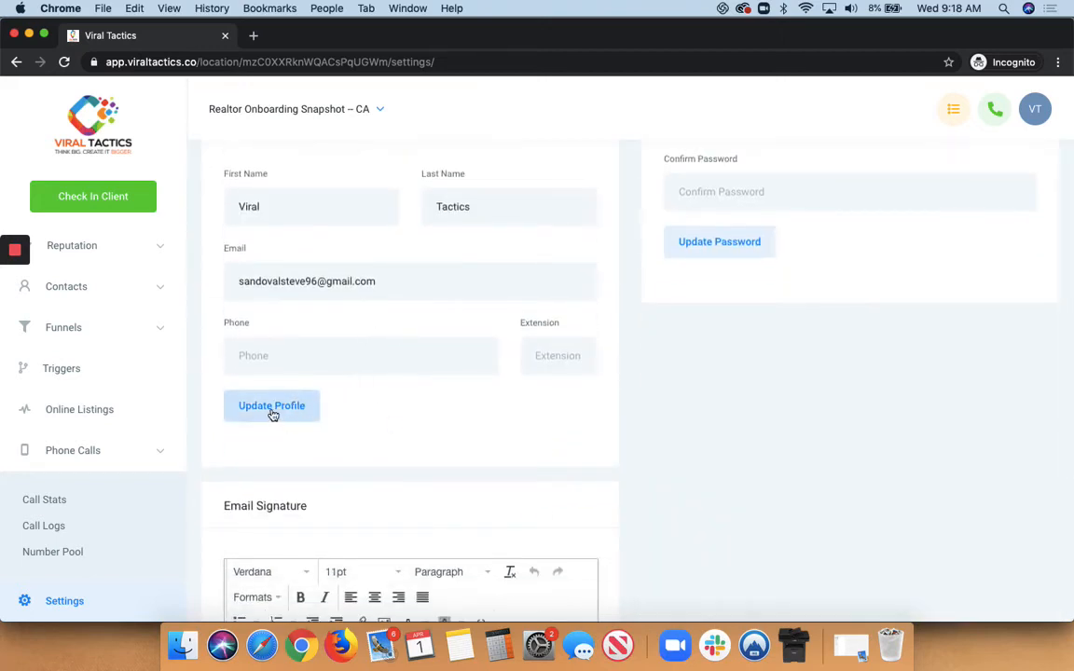
pyautogui.scroll(3, 273, 415)
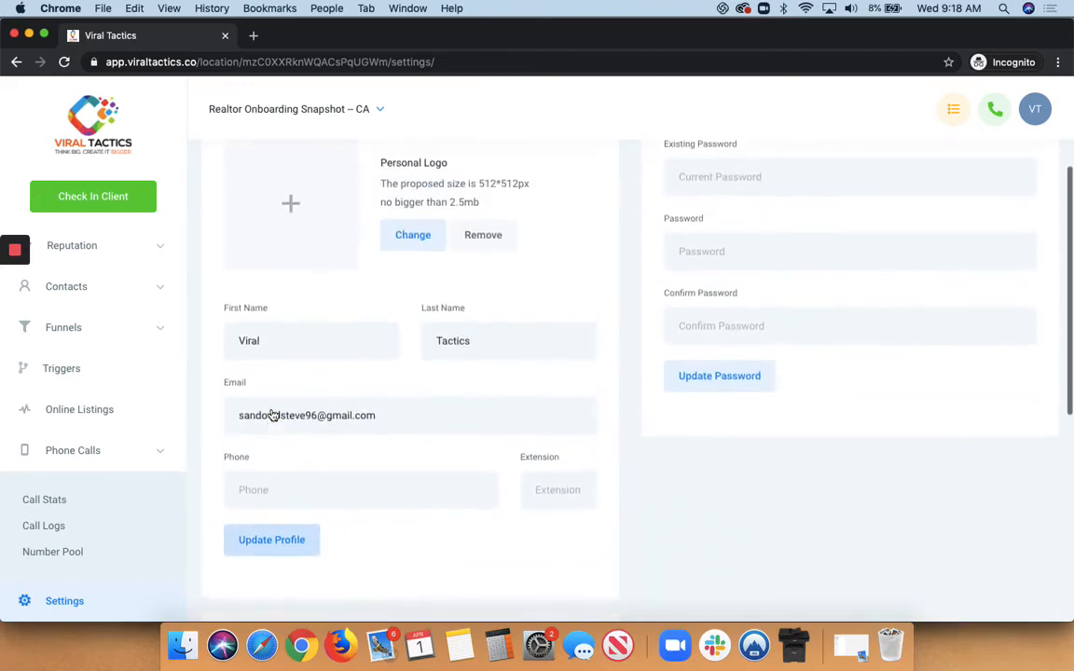
pyautogui.scroll(1, 273, 414)
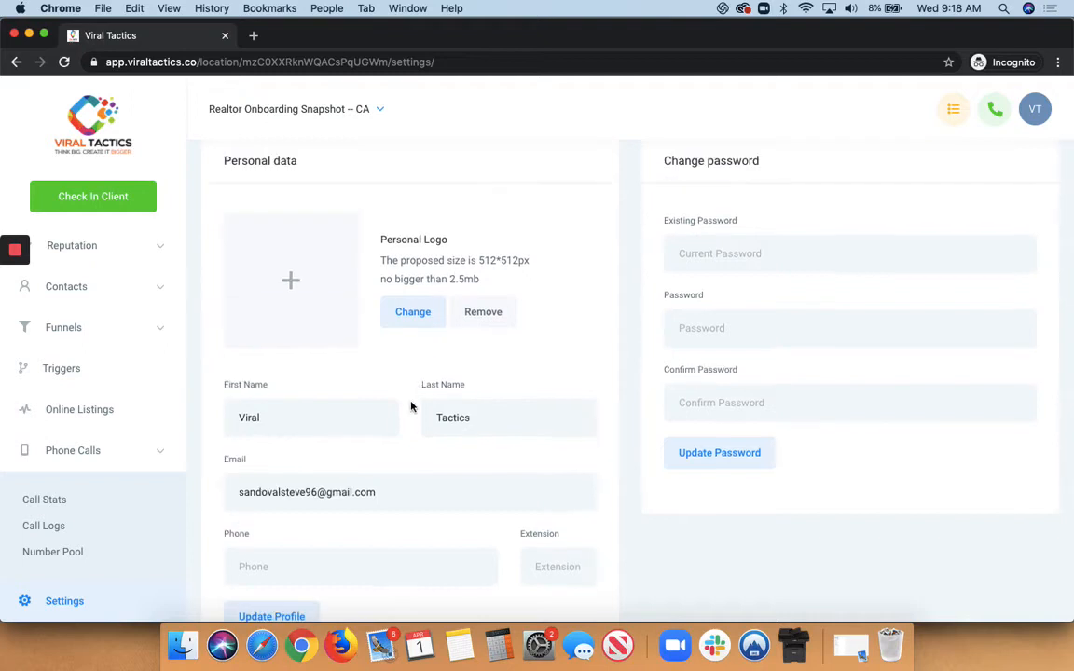
pyautogui.scroll(3, 411, 406)
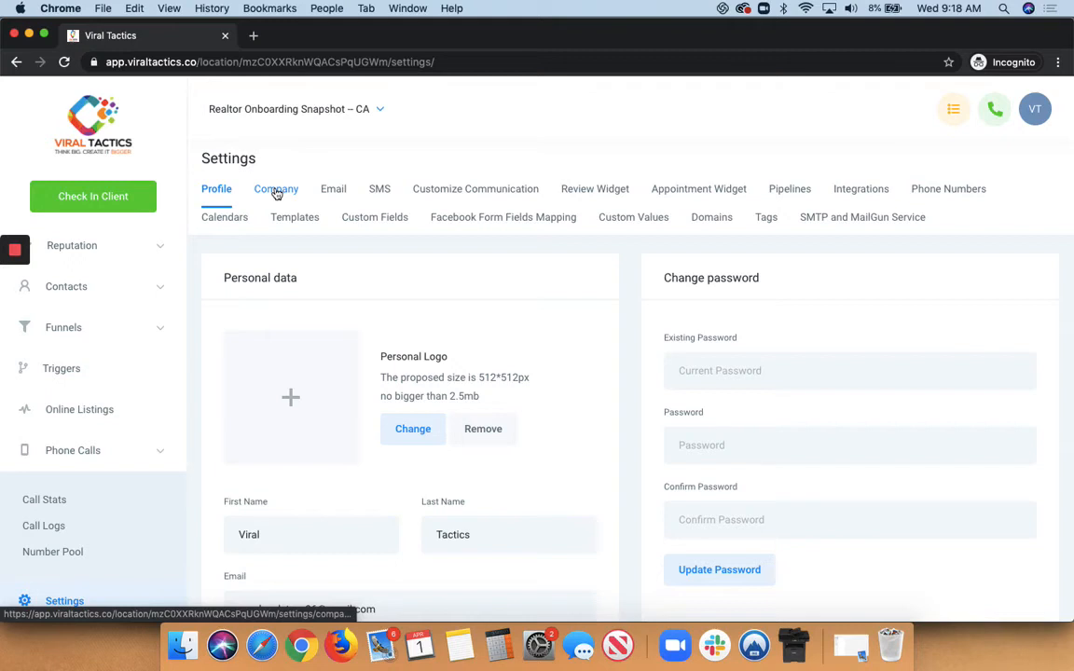
# Step: View the company settings, the review request email settings and the review SMS settings
pyautogui.click(276, 190)
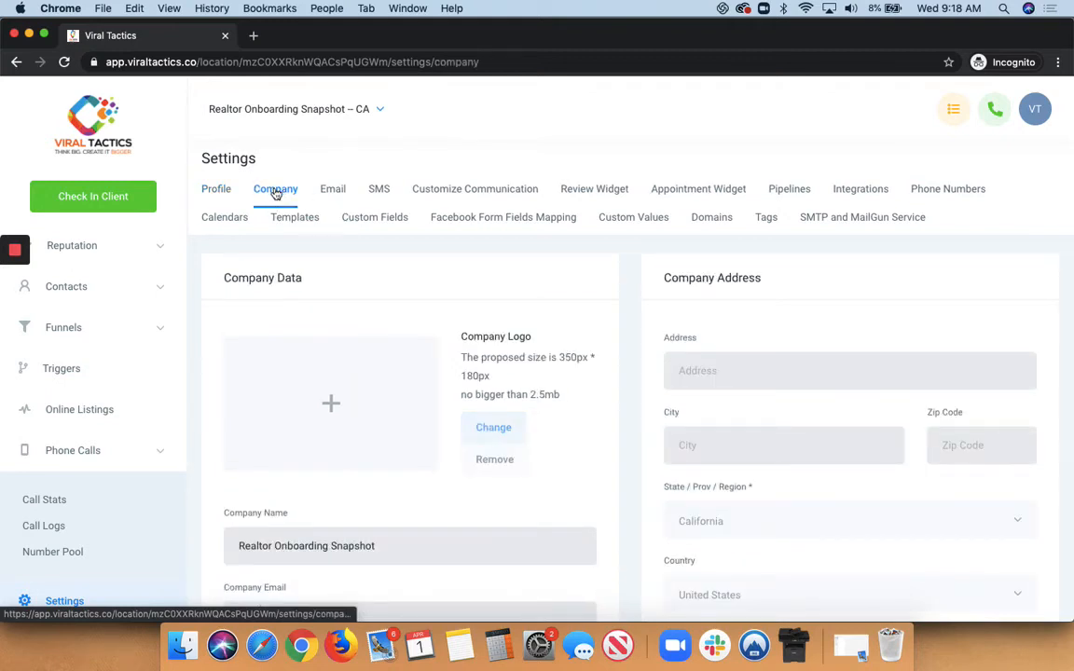
pyautogui.click(346, 194)
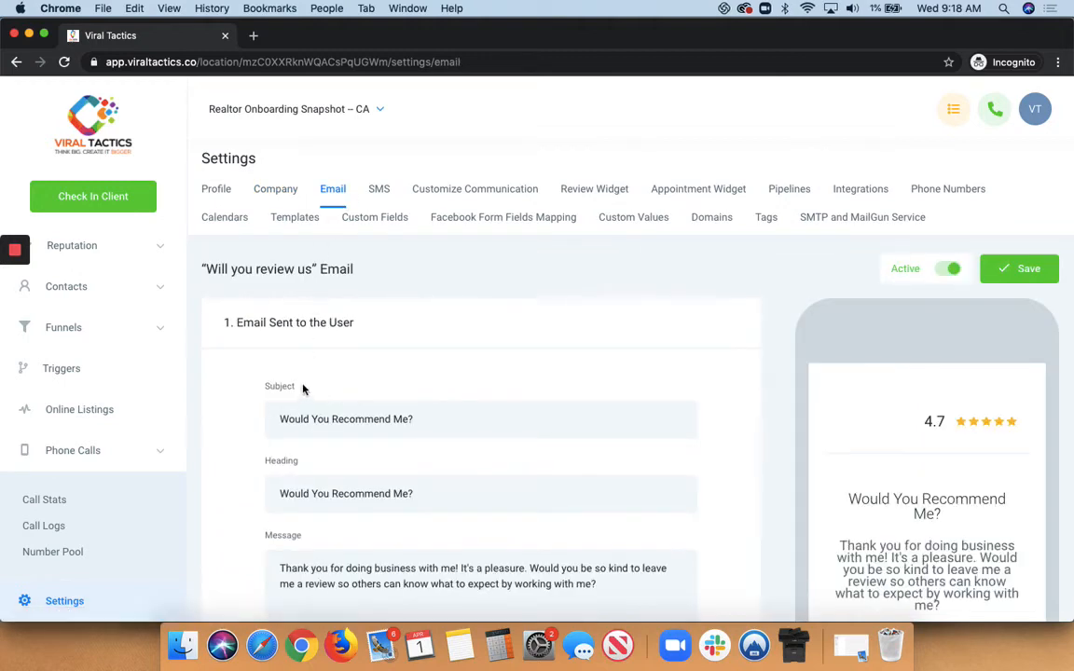
pyautogui.click(377, 191)
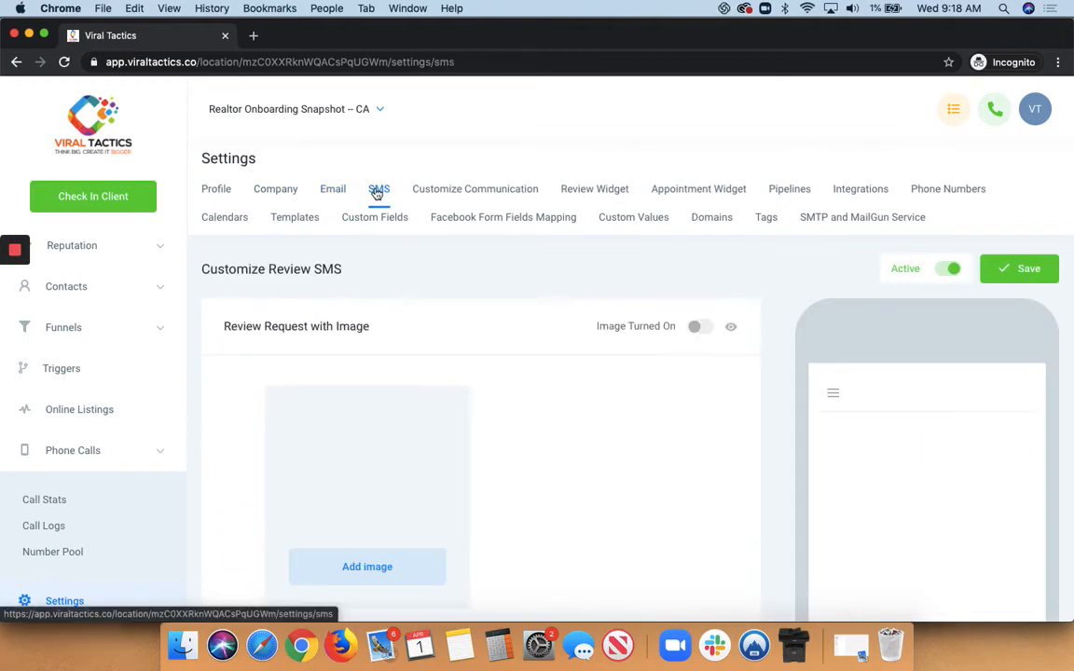
pyautogui.scroll(-5, 444, 420)
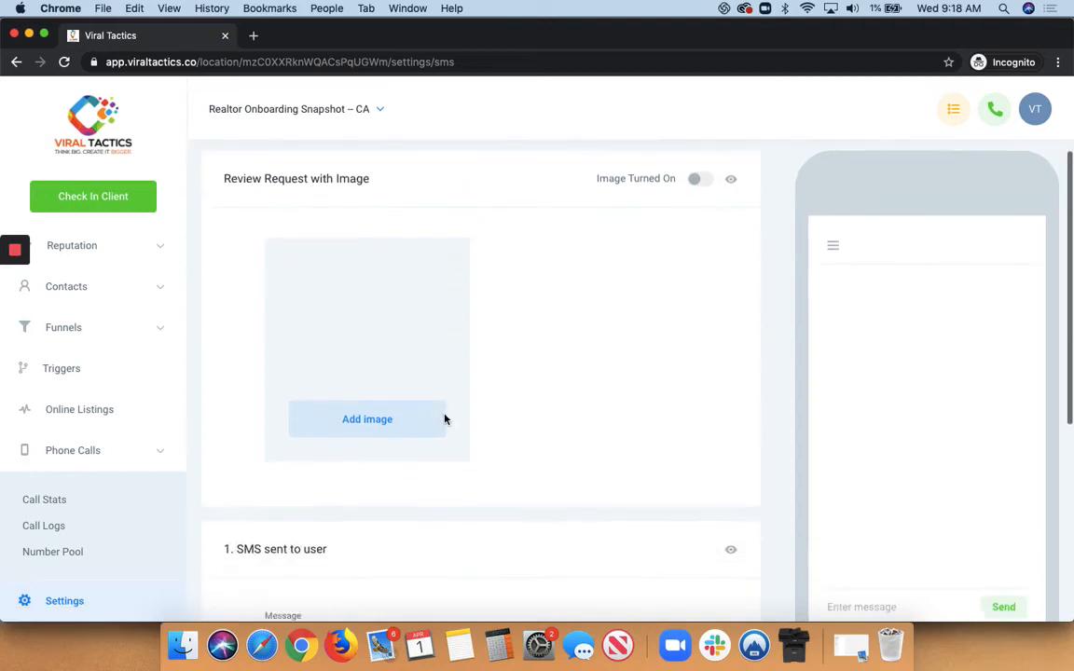
pyautogui.scroll(-3, 444, 419)
pyautogui.scroll(10, 444, 419)
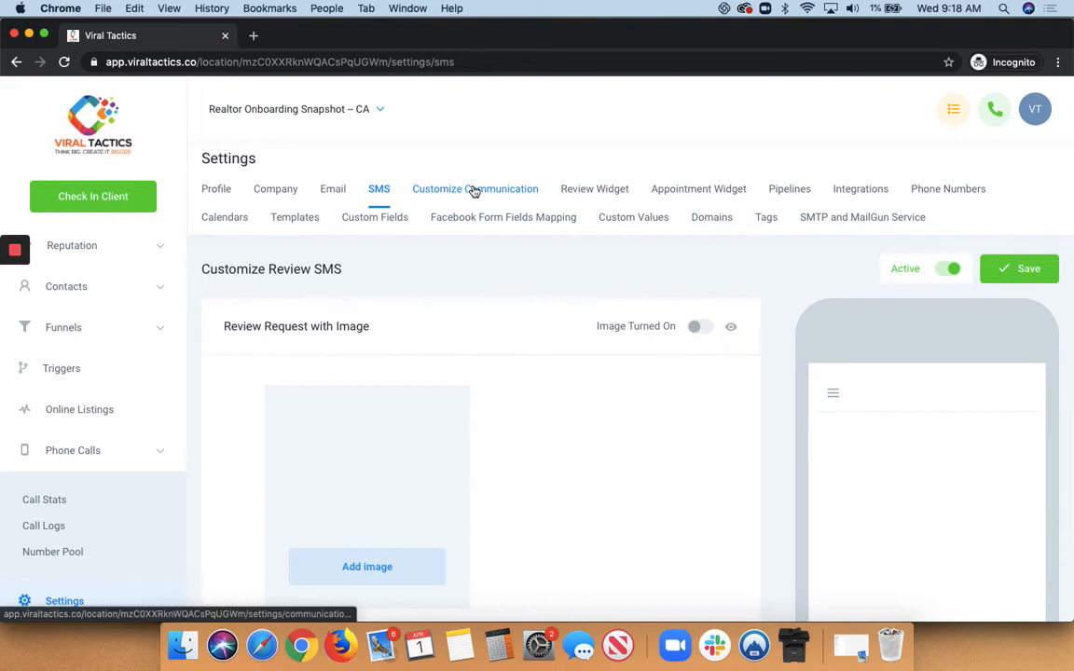
# Step: Review the email and SMS timing options for review communications, and view the Review Widget settings
pyautogui.click(473, 189)
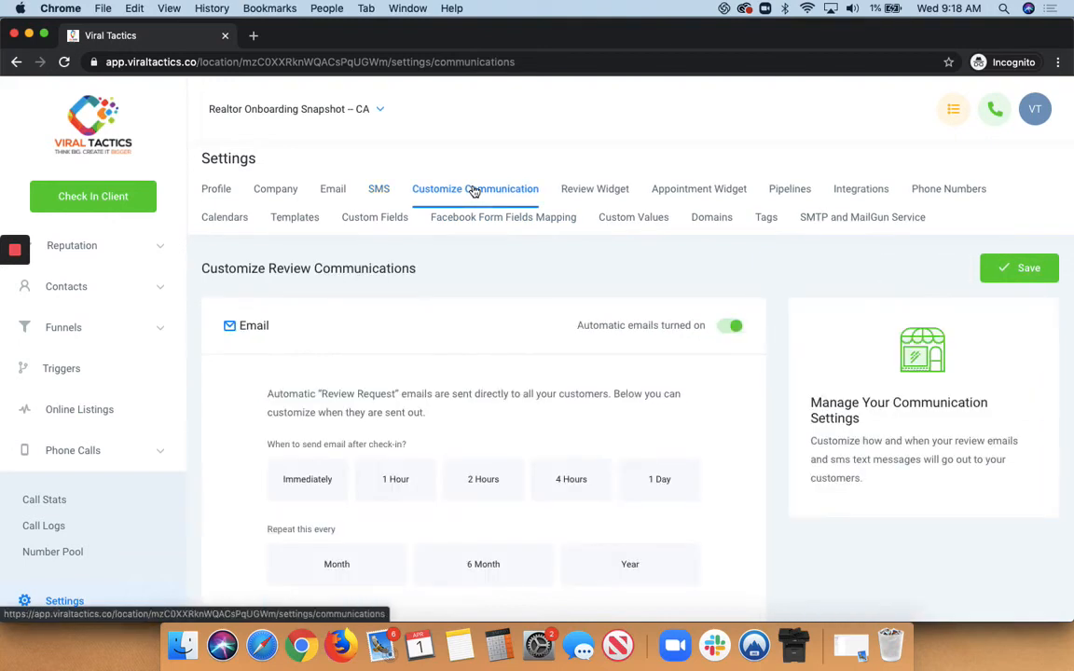
pyautogui.scroll(-5, 367, 367)
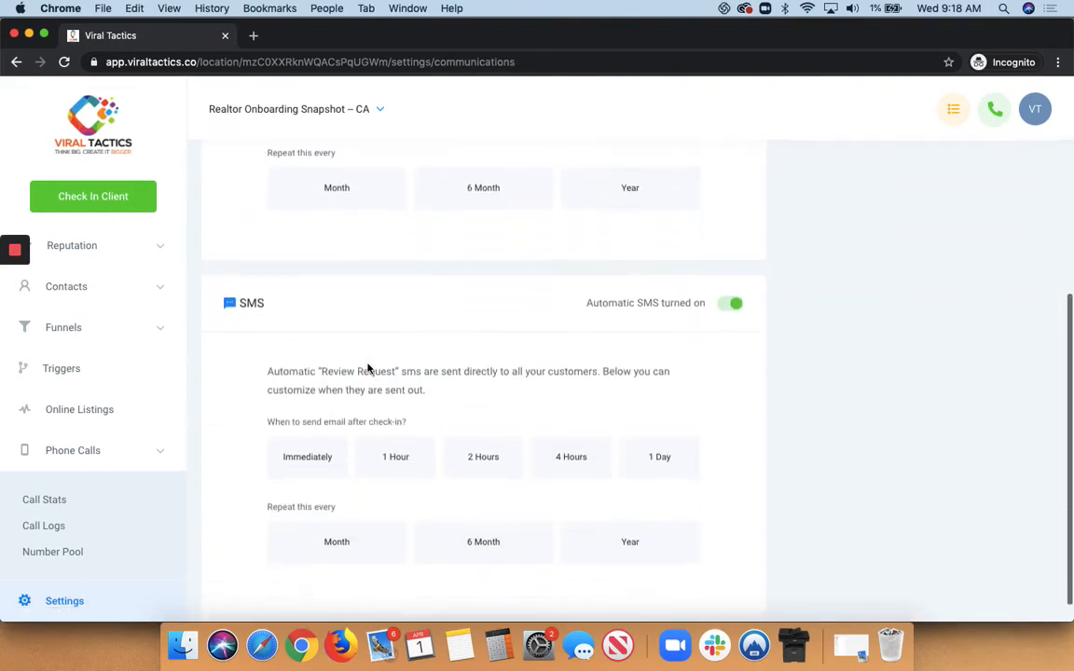
pyautogui.scroll(-1, 367, 368)
pyautogui.scroll(8, 367, 365)
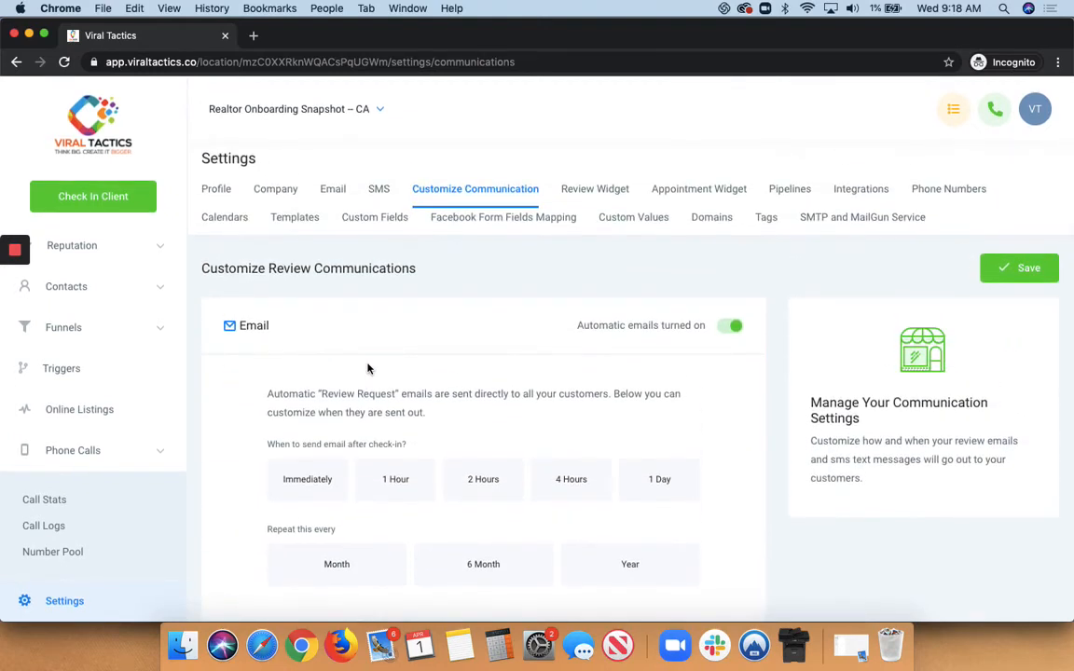
pyautogui.click(601, 190)
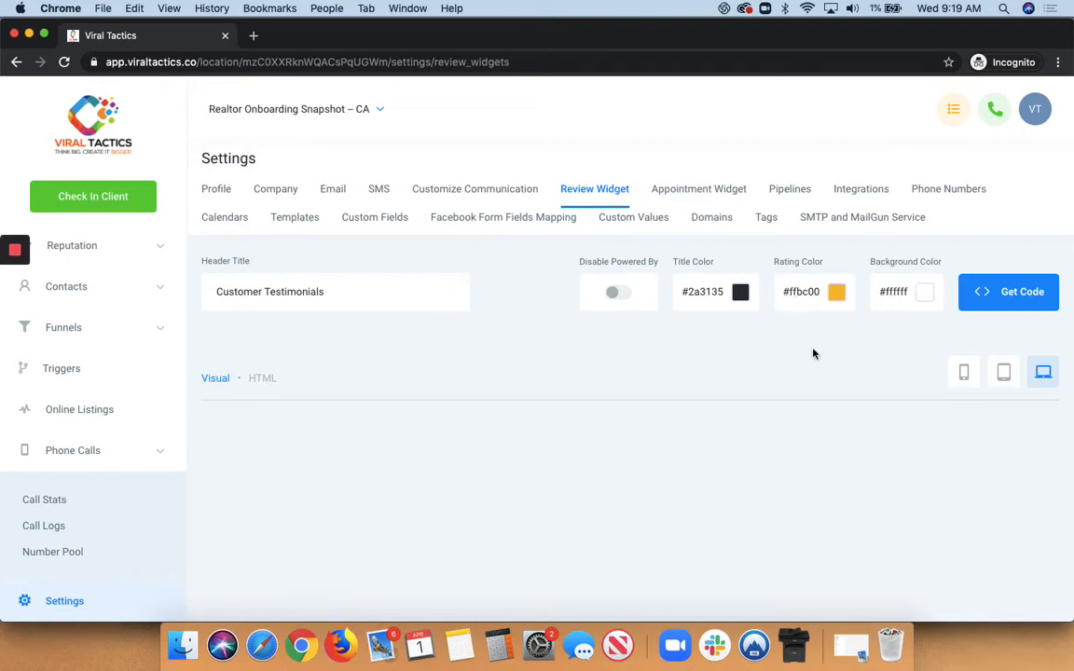
# Step: Open the Appointment Widget settings, look over the widget codes and choose the Real Estate Consultation calendar
pyautogui.click(690, 197)
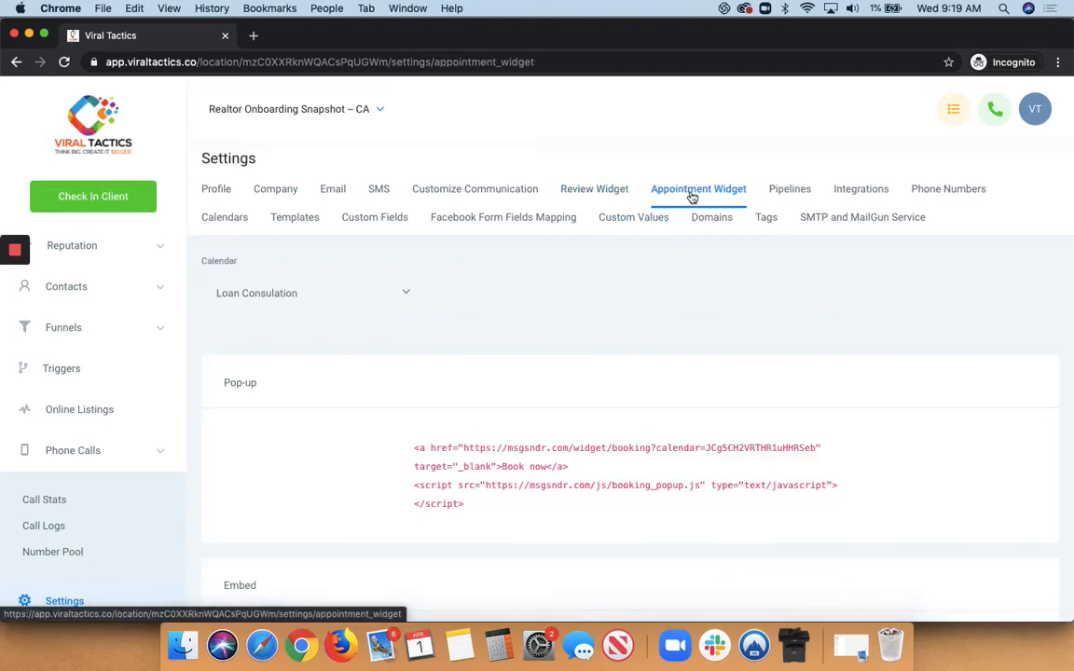
pyautogui.scroll(-3, 430, 426)
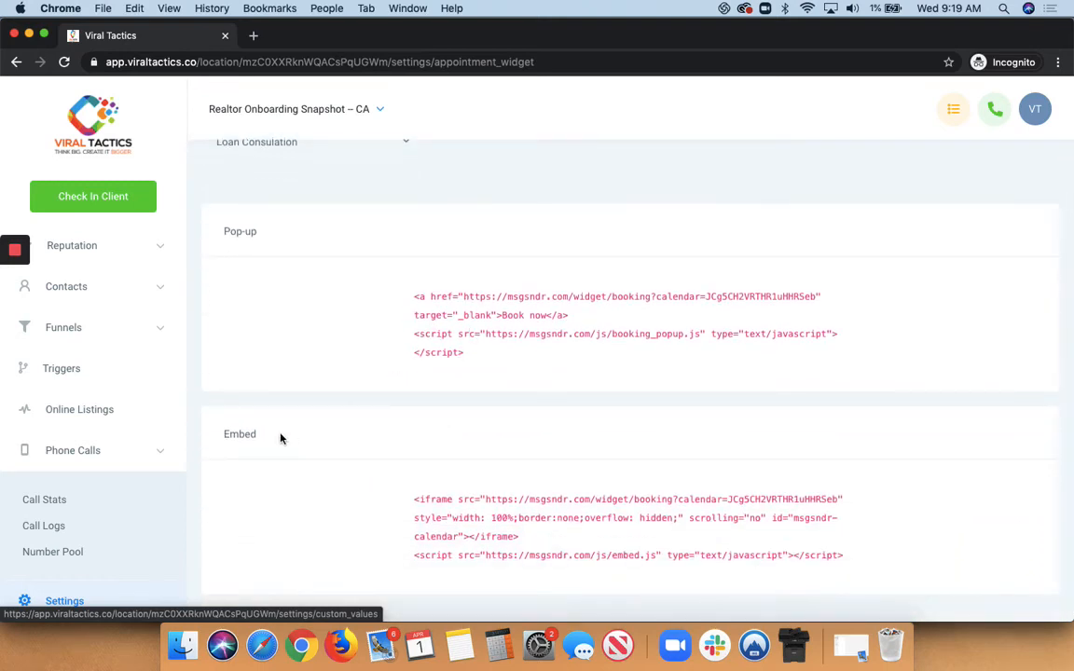
pyautogui.scroll(3, 281, 438)
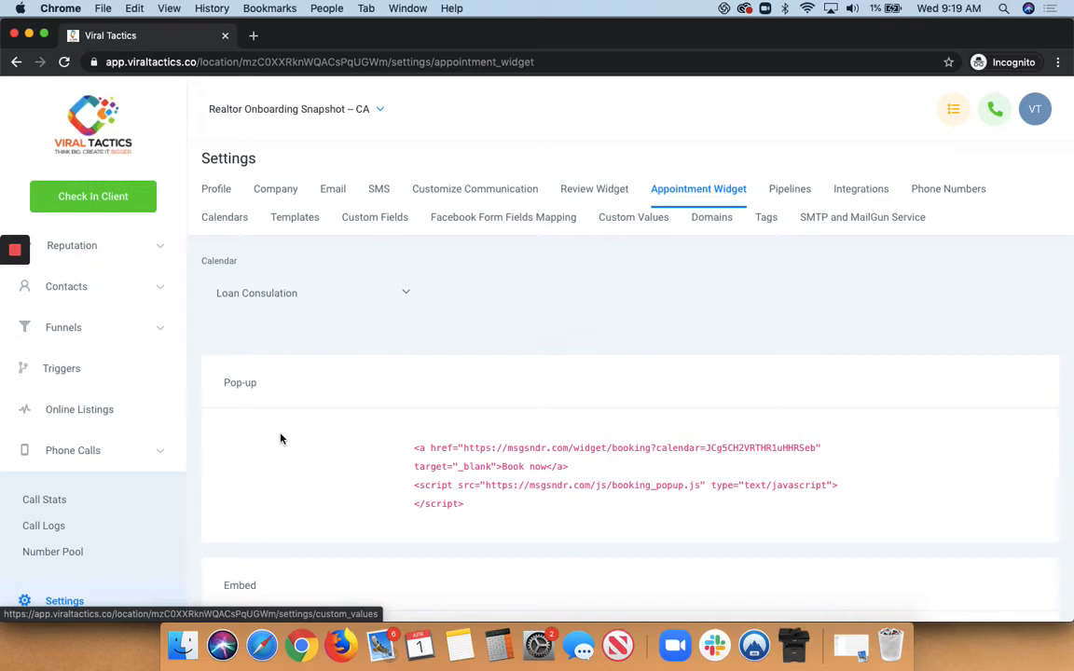
pyautogui.click(406, 296)
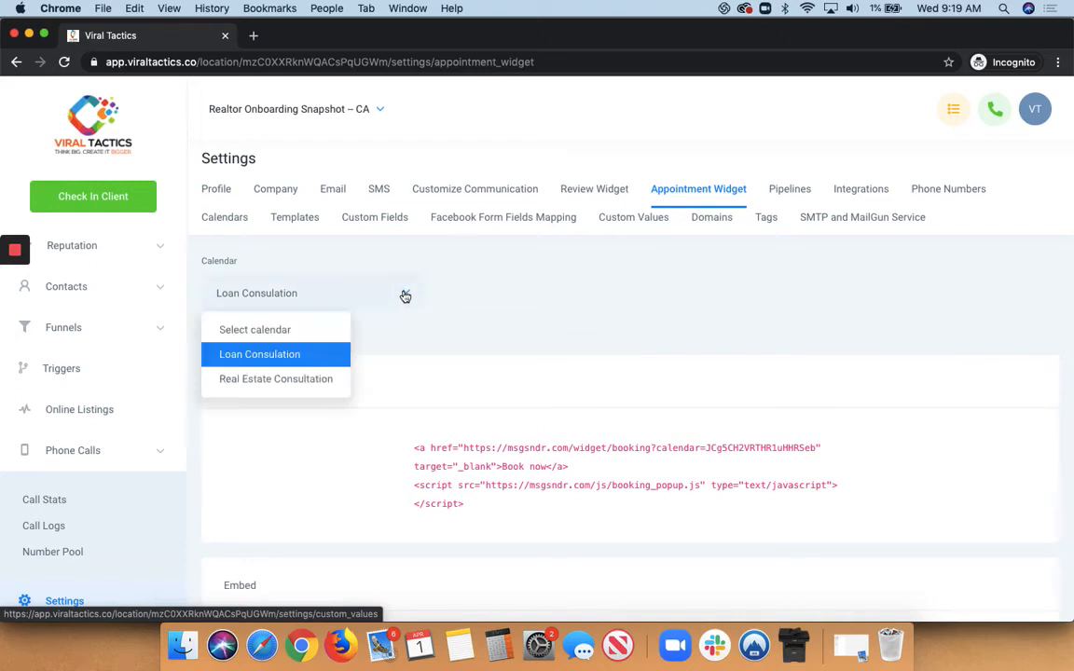
pyautogui.click(284, 380)
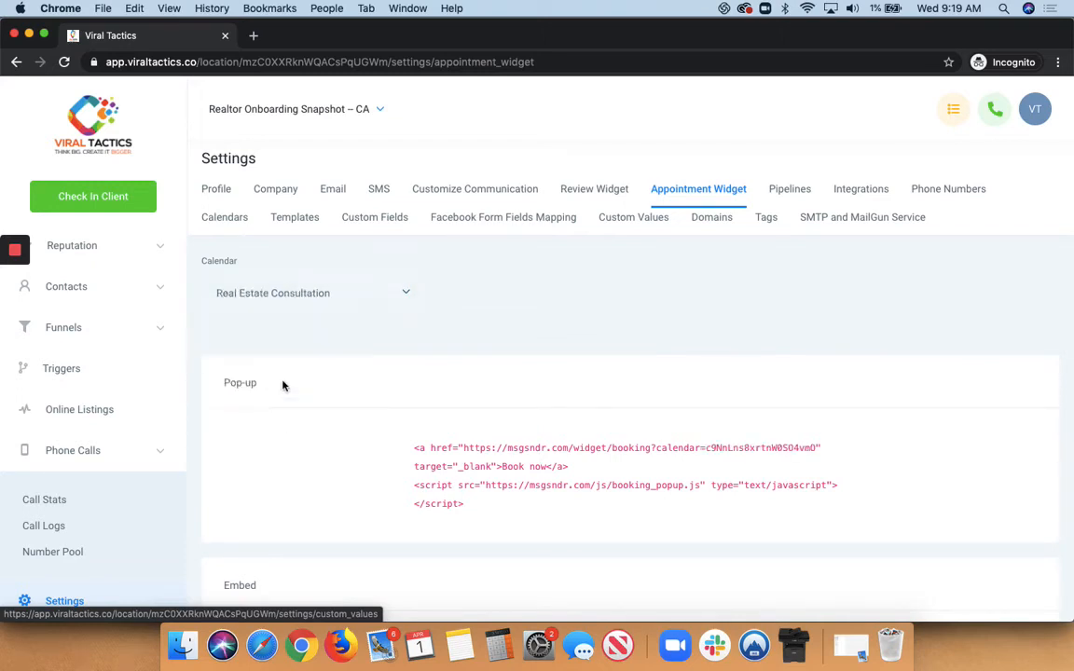
# Step: Highlight the pop-up code and the embed code of the Real Estate Consultation appointment widget
pyautogui.scroll(-3, 457, 352)
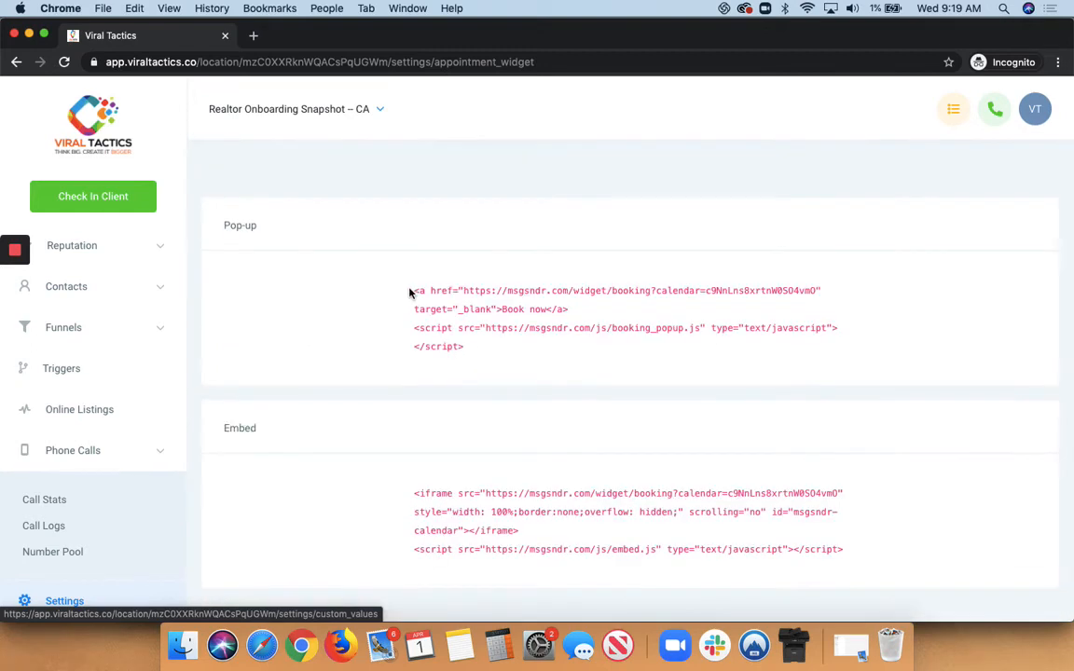
pyautogui.moveTo(414, 290); pyautogui.dragTo(473, 365)
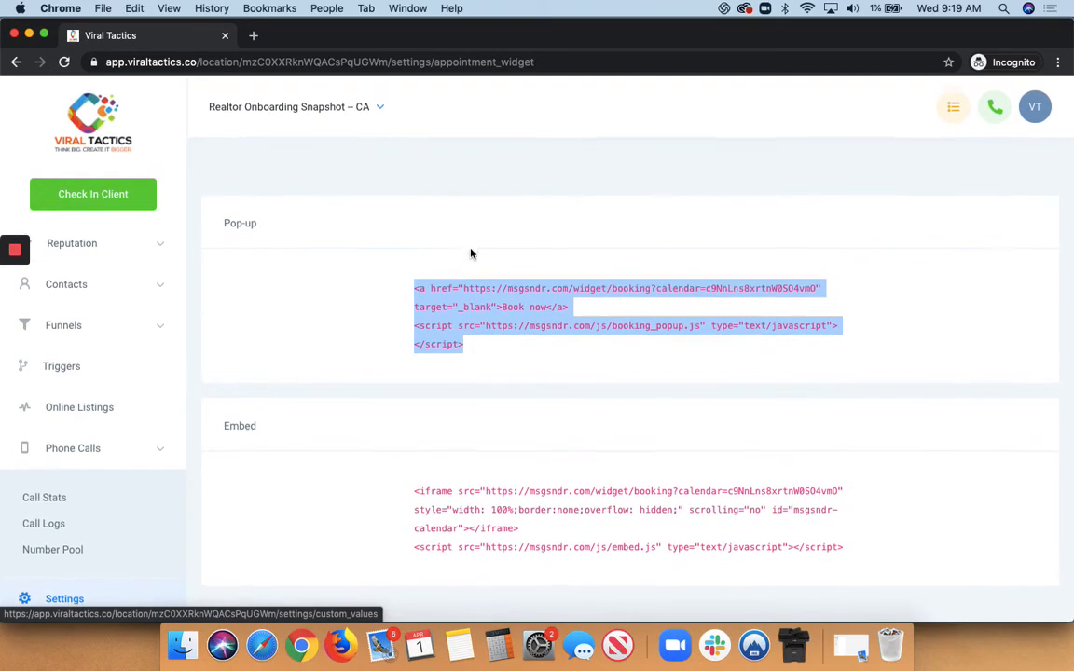
pyautogui.moveTo(414, 498); pyautogui.dragTo(849, 553)
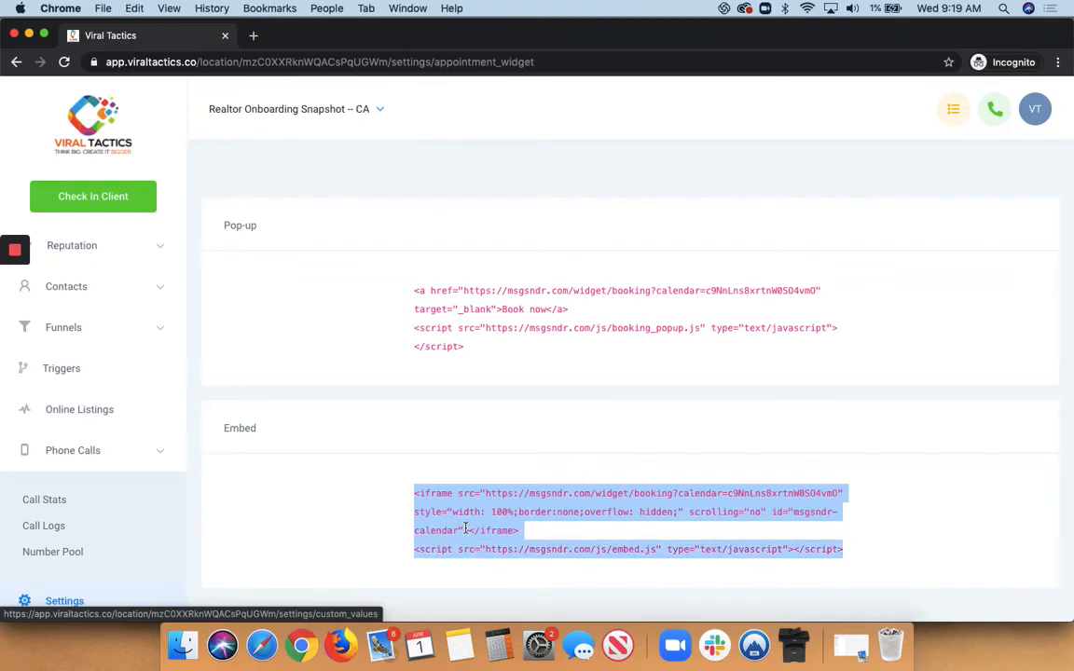
pyautogui.scroll(4, 466, 528)
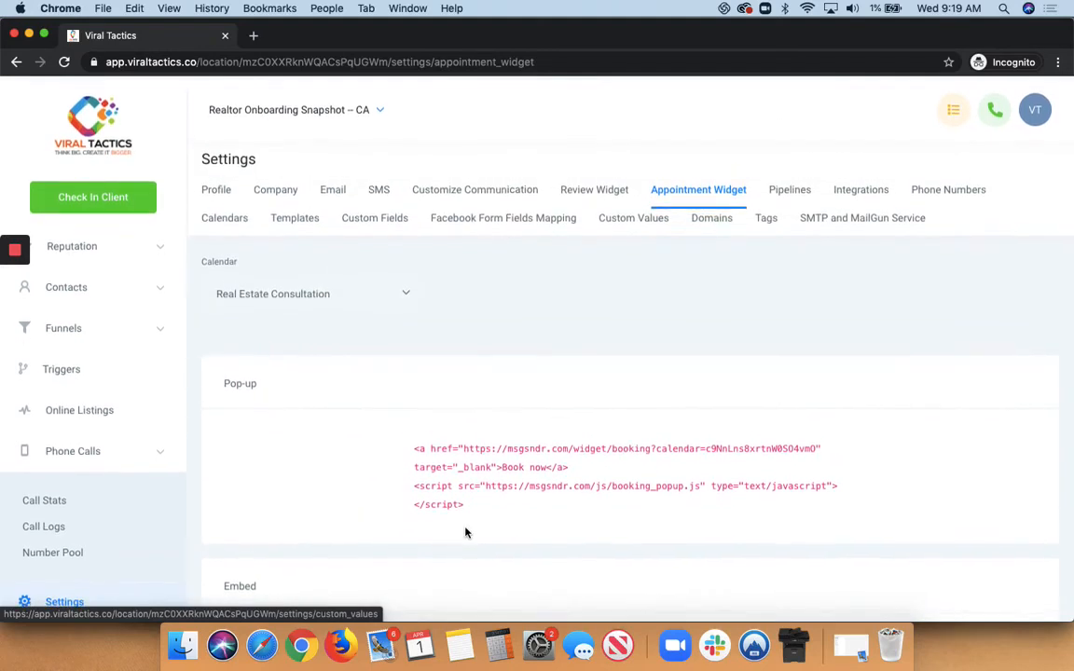
# Step: View the Pipelines settings and look through the available account integrations
pyautogui.click(791, 192)
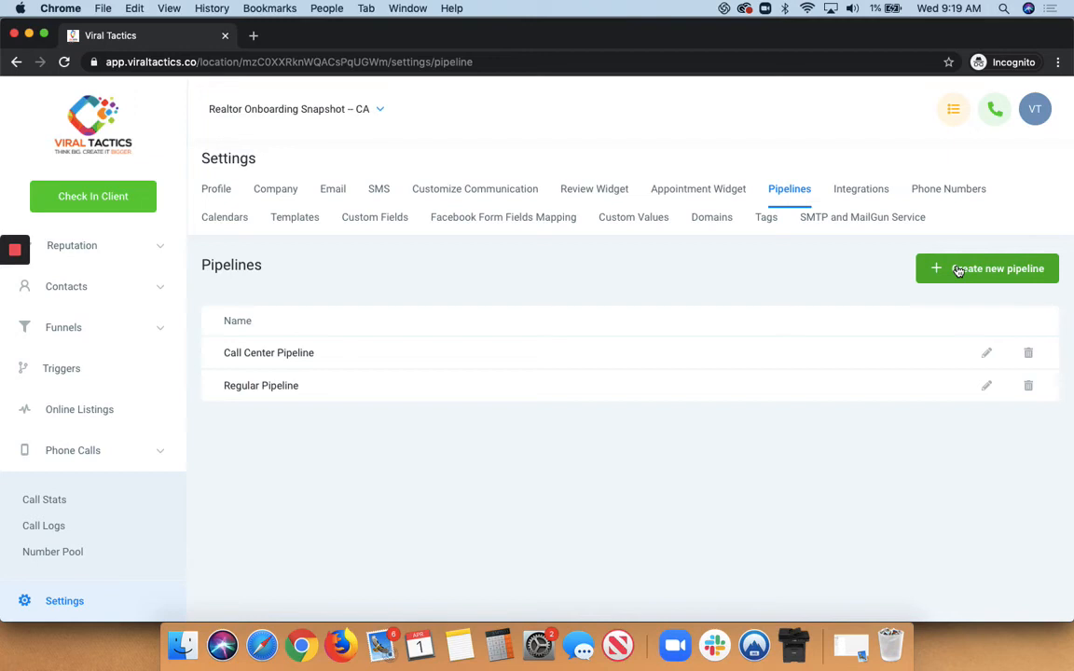
pyautogui.click(855, 192)
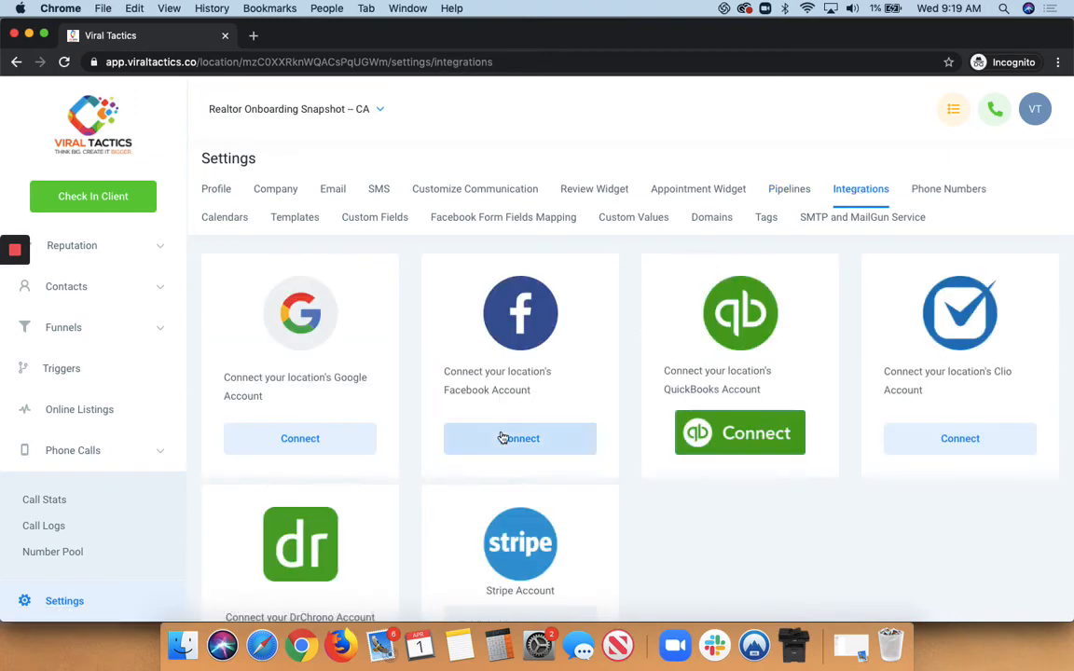
pyautogui.scroll(-2, 465, 364)
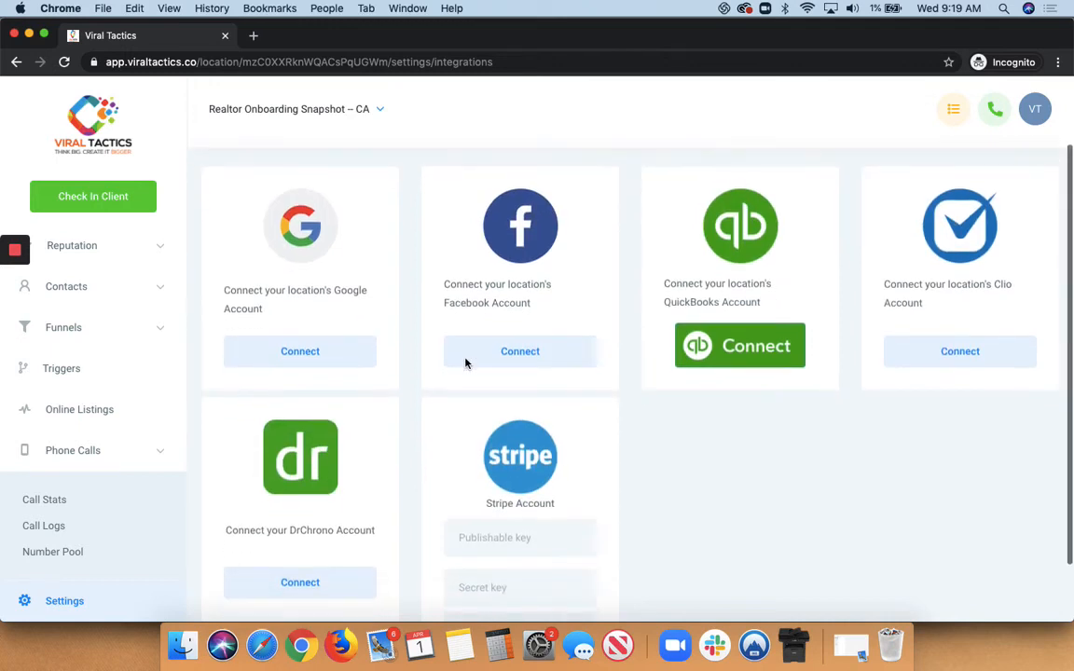
pyautogui.scroll(2, 465, 365)
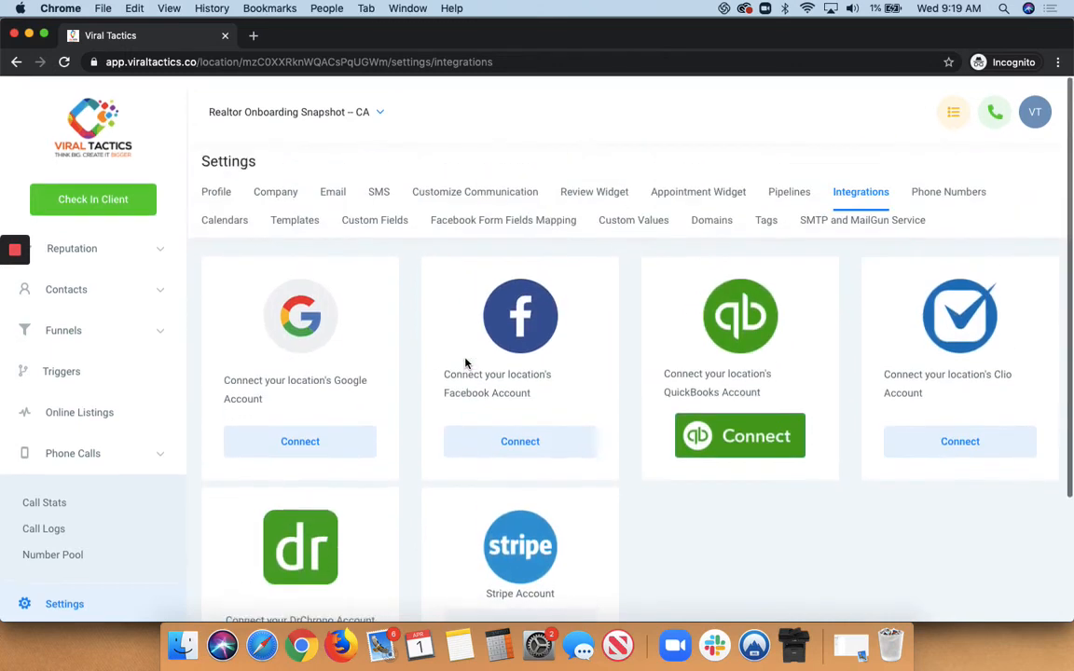
# Step: View the Phone Numbers, Calendars and message Templates settings
pyautogui.click(950, 191)
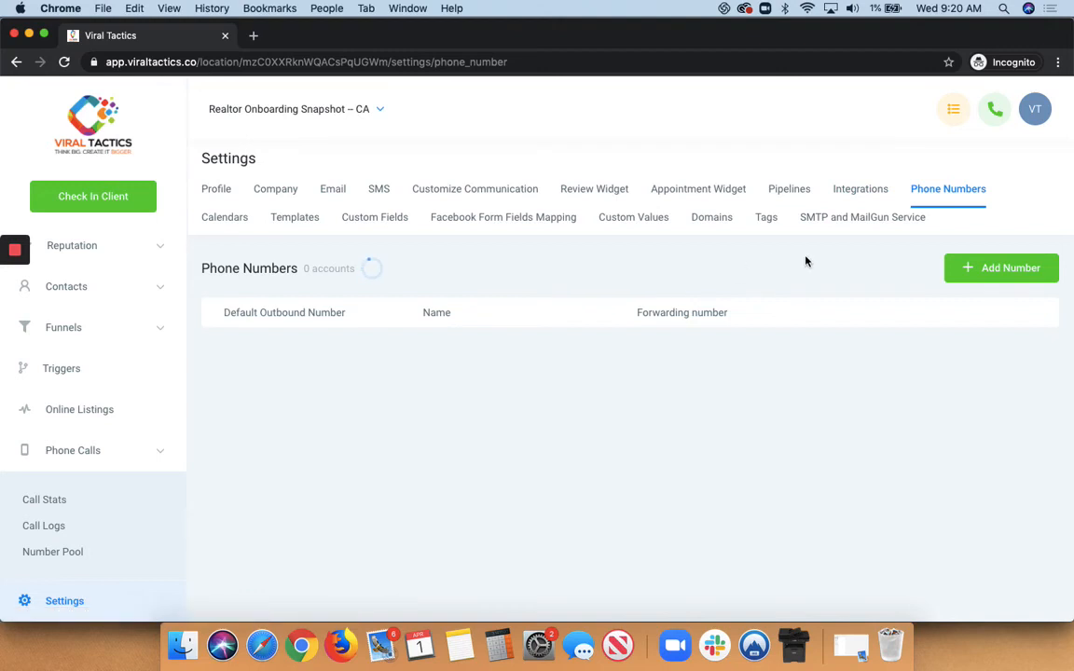
pyautogui.click(668, 146)
pyautogui.click(231, 226)
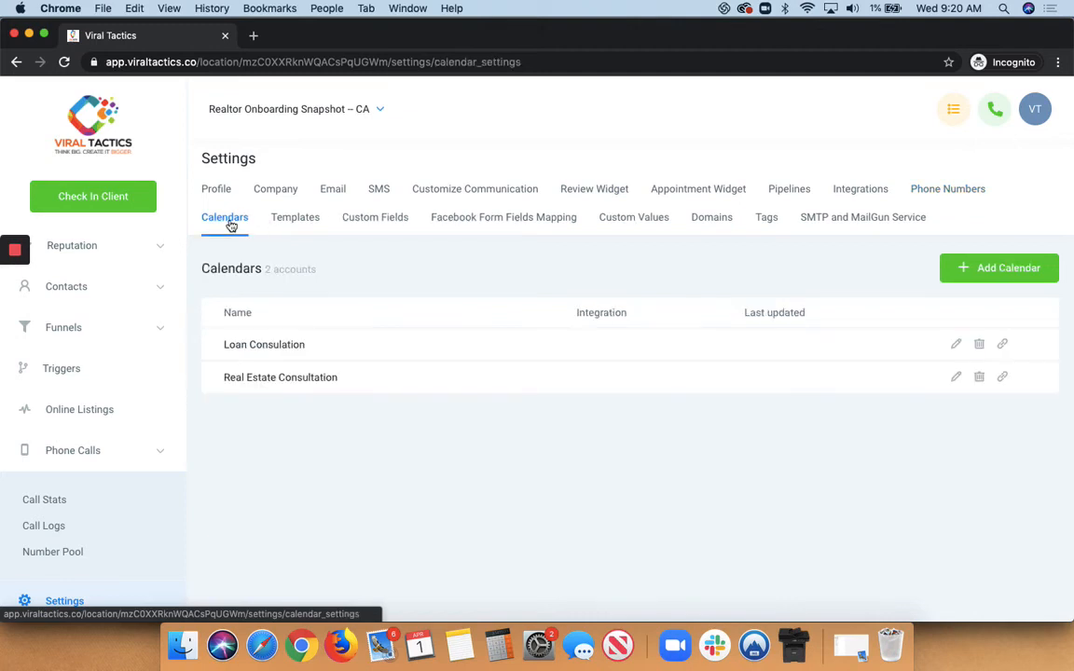
pyautogui.click(298, 223)
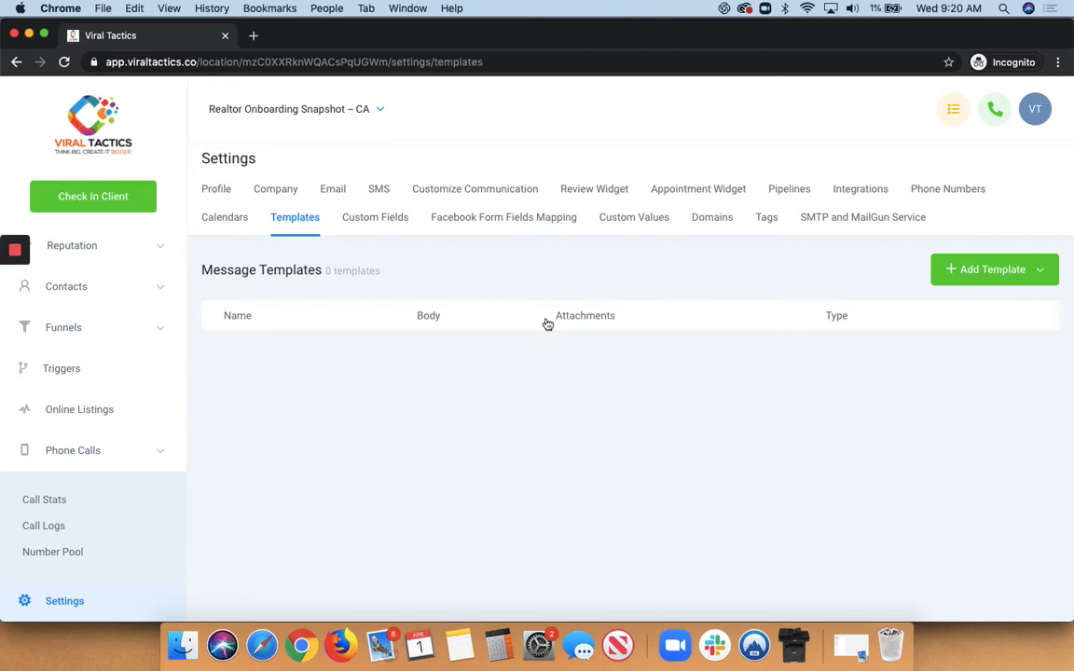
# Step: View the Custom Fields settings and open the Lead Example 1 contact from the contacts list
pyautogui.click(370, 222)
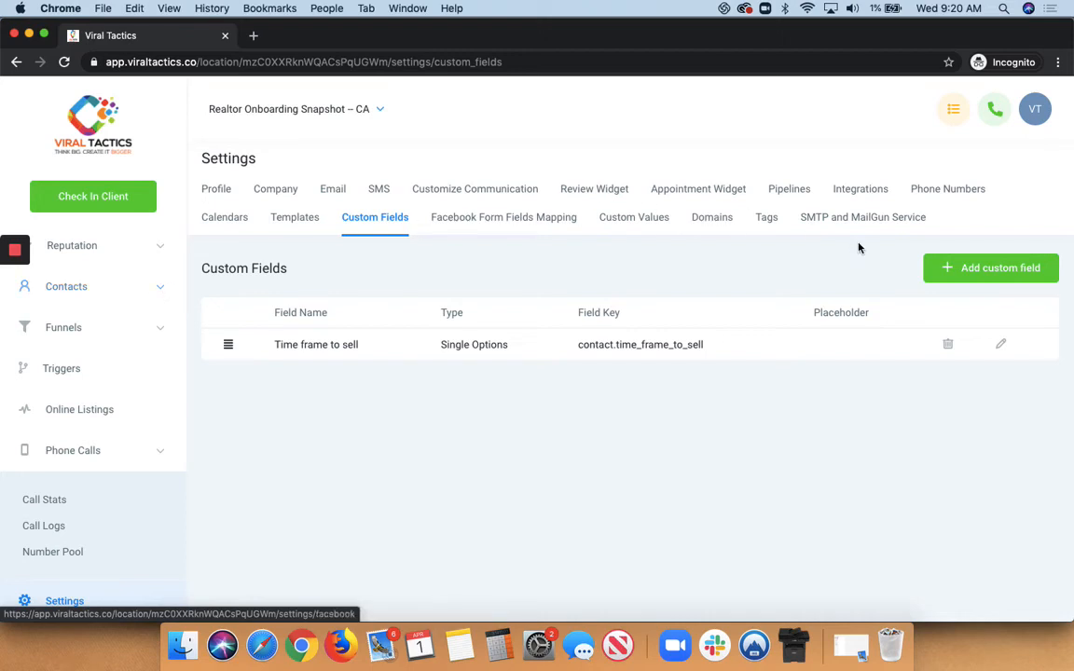
pyautogui.click(84, 289)
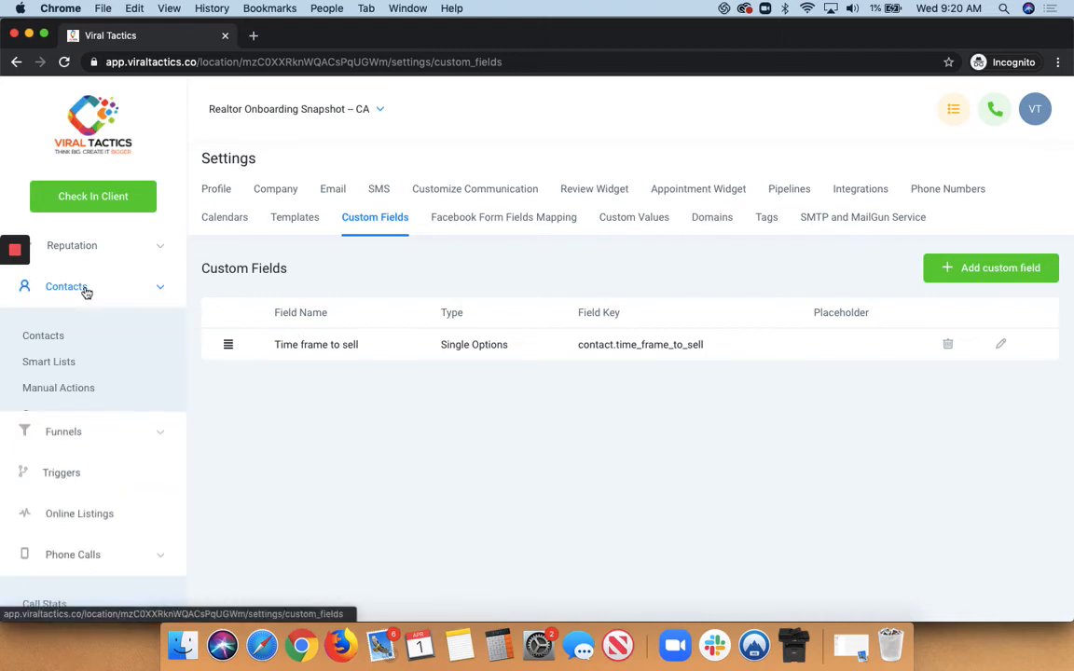
pyautogui.click(53, 341)
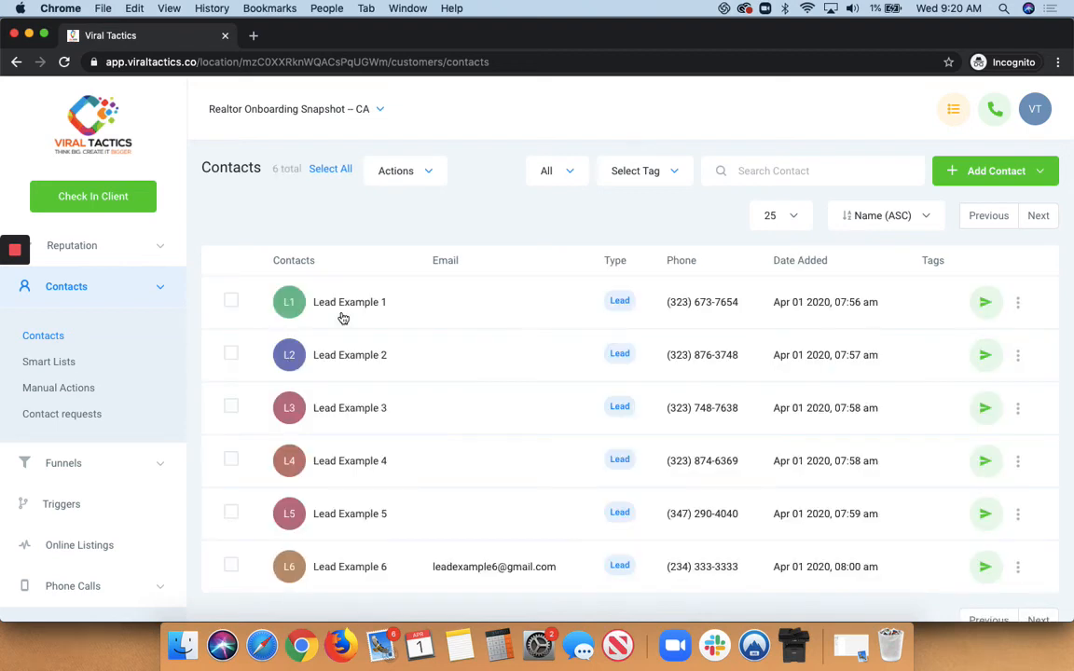
pyautogui.click(343, 318)
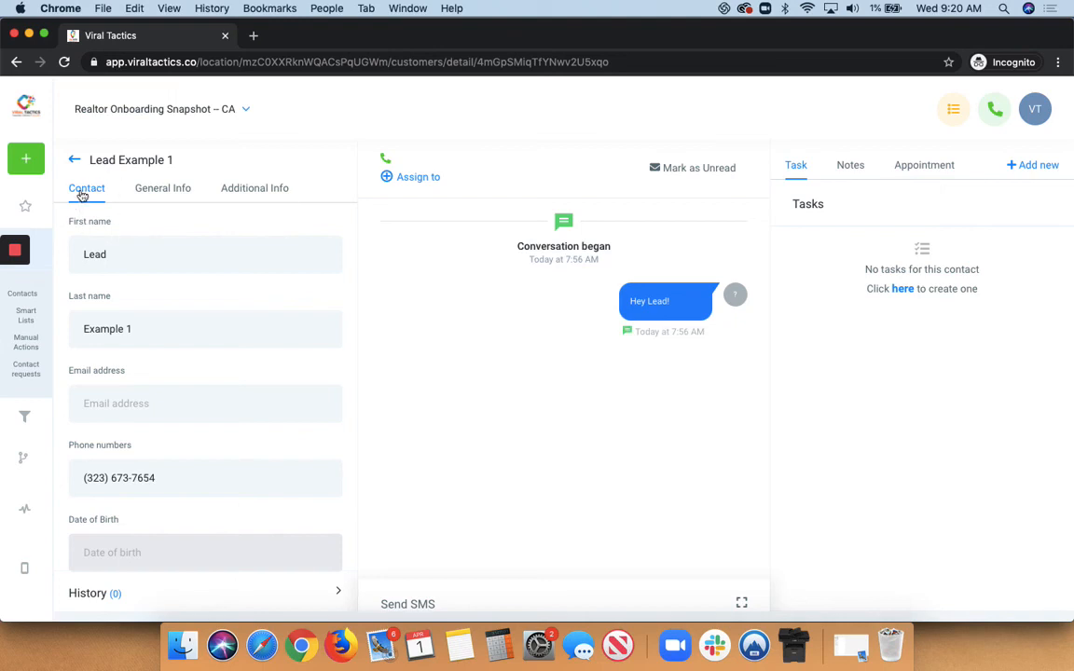
# Step: Look through the contact's general info fields and the Time frame to sell options in its additional info
pyautogui.click(174, 196)
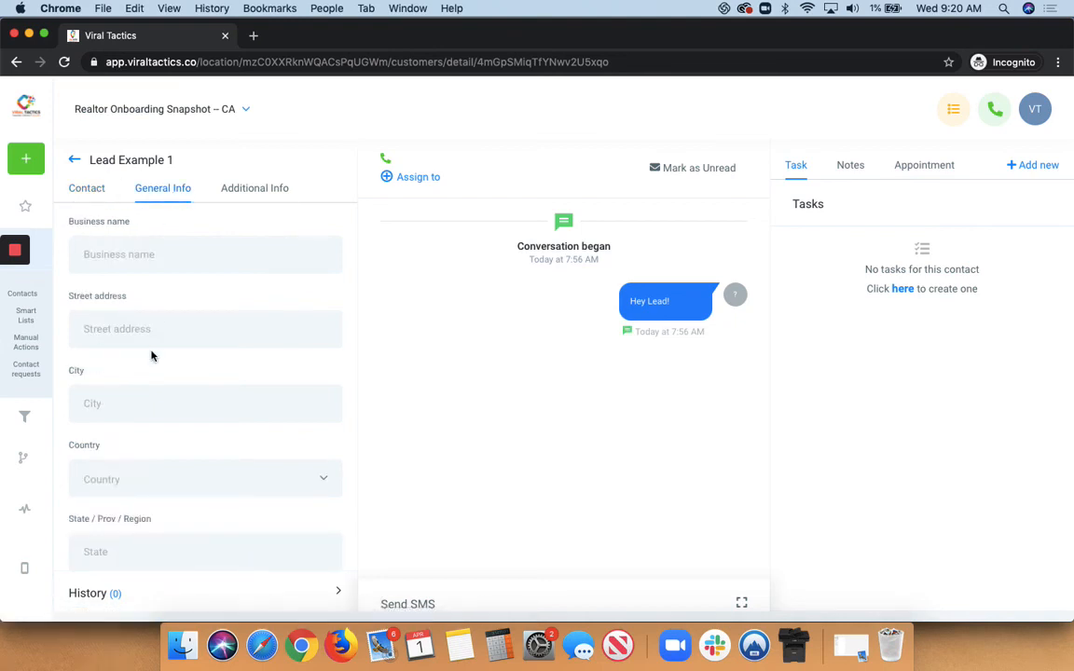
pyautogui.scroll(-5, 152, 355)
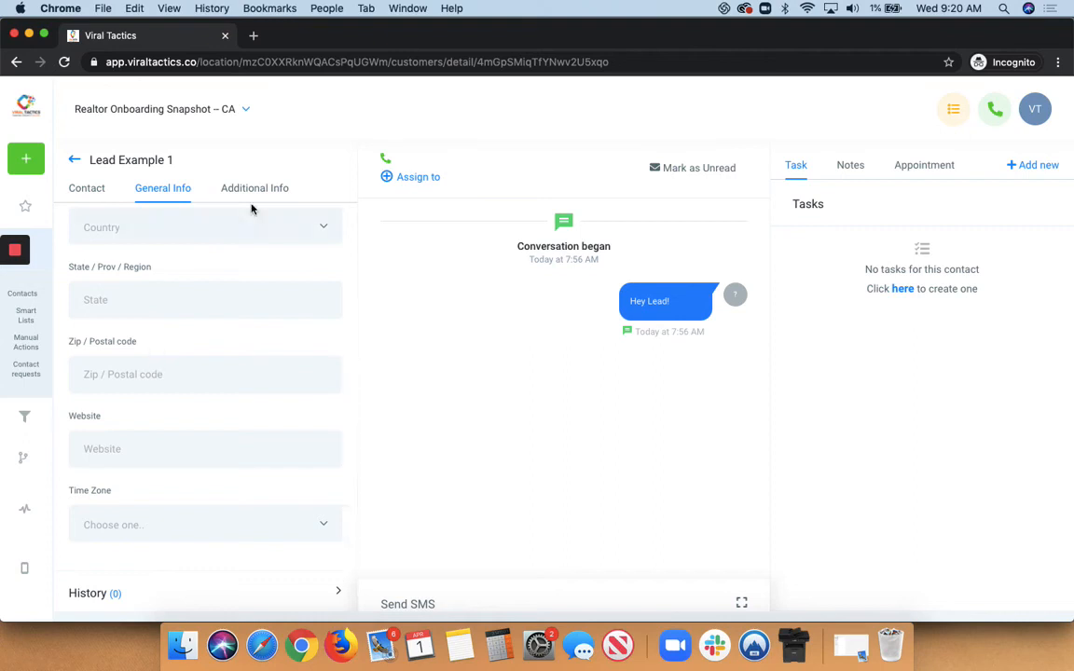
pyautogui.click(278, 190)
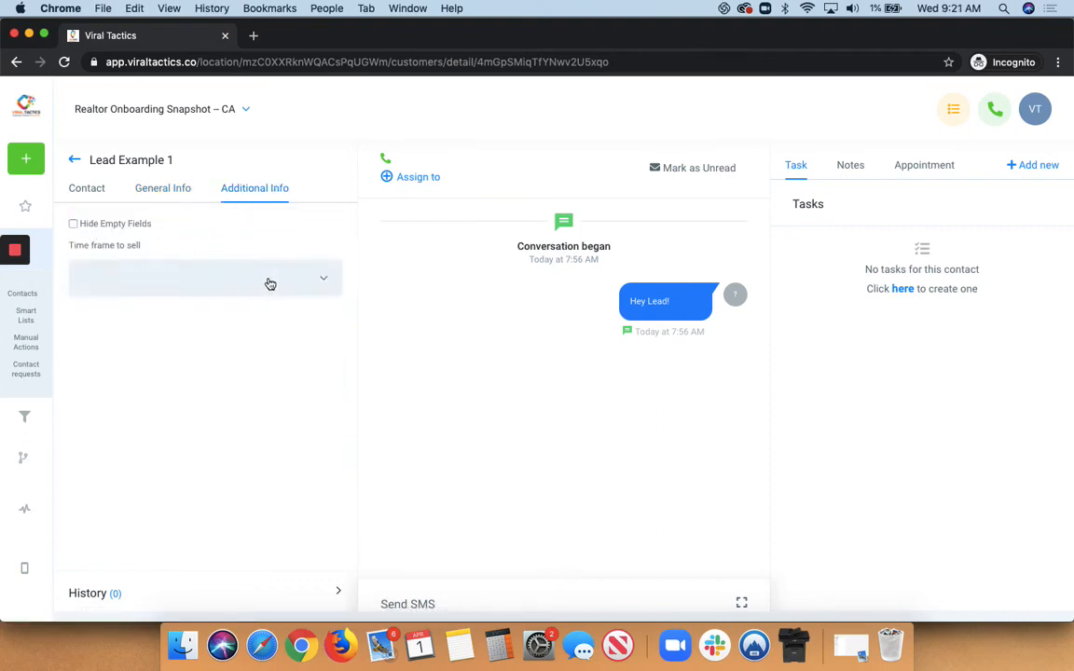
pyautogui.click(317, 283)
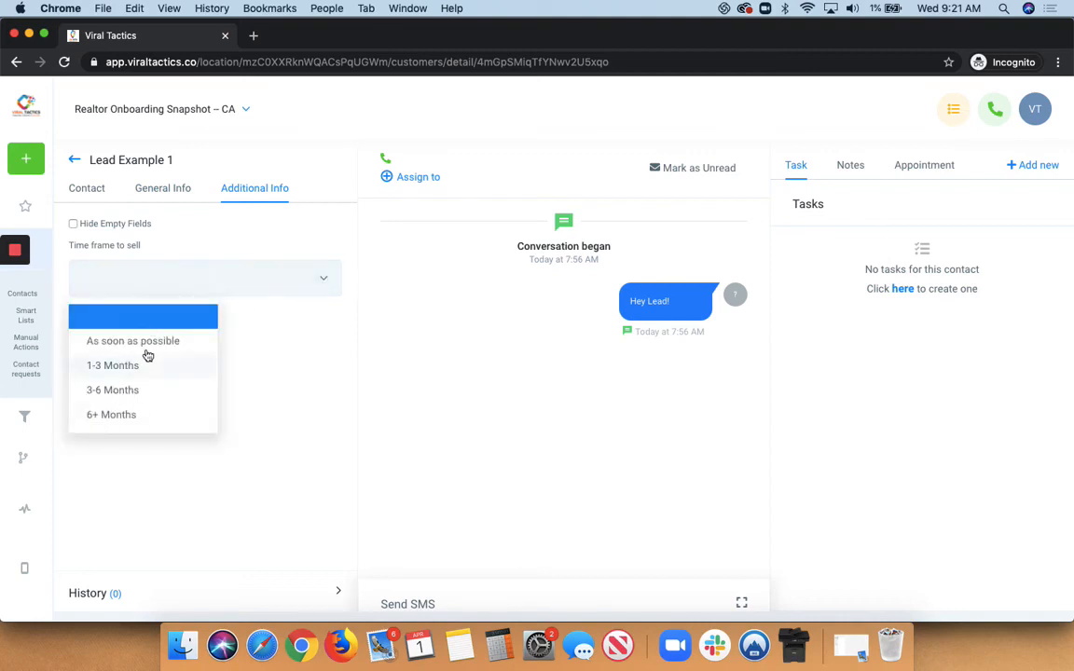
pyautogui.click(233, 305)
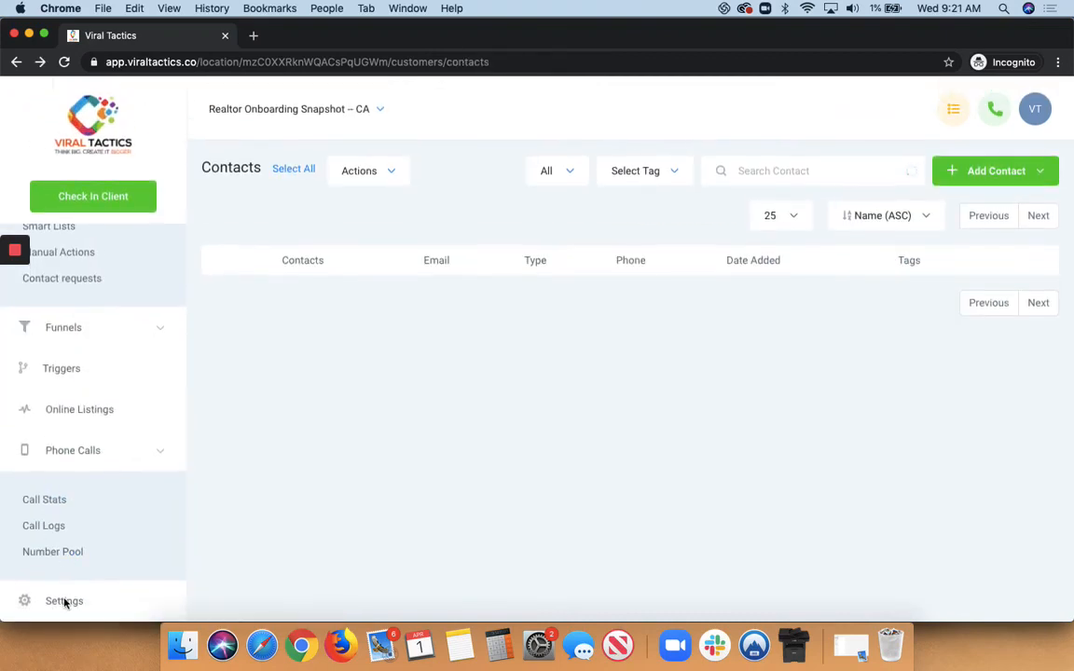
# Step: Return to the settings and view the Facebook Form Fields Mapping page, dismissing its alert
pyautogui.click(66, 603)
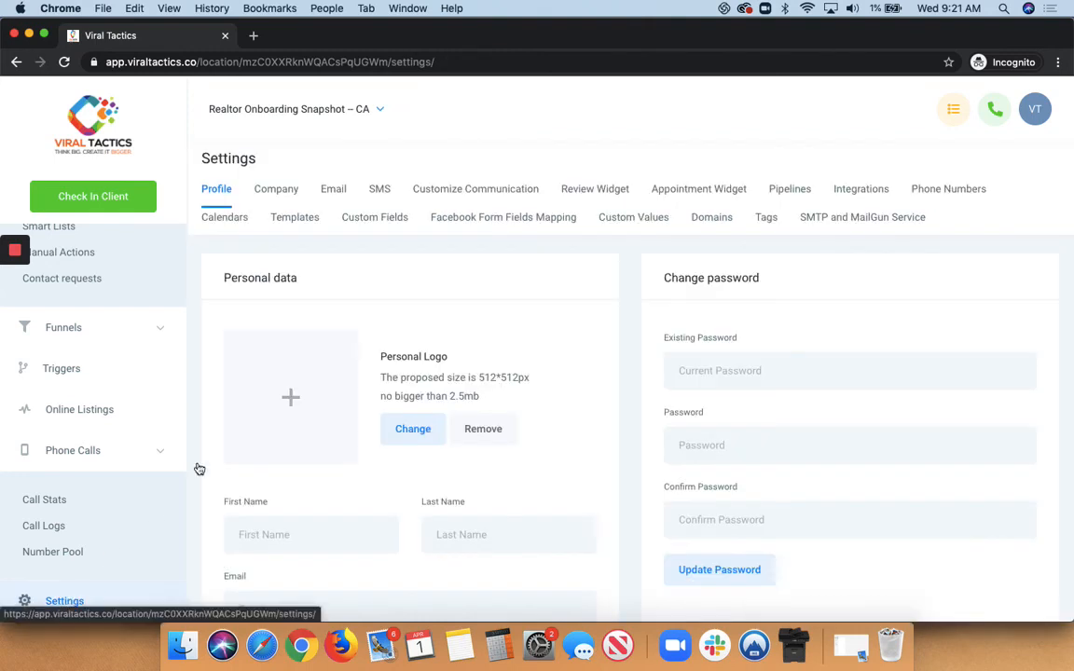
pyautogui.click(532, 222)
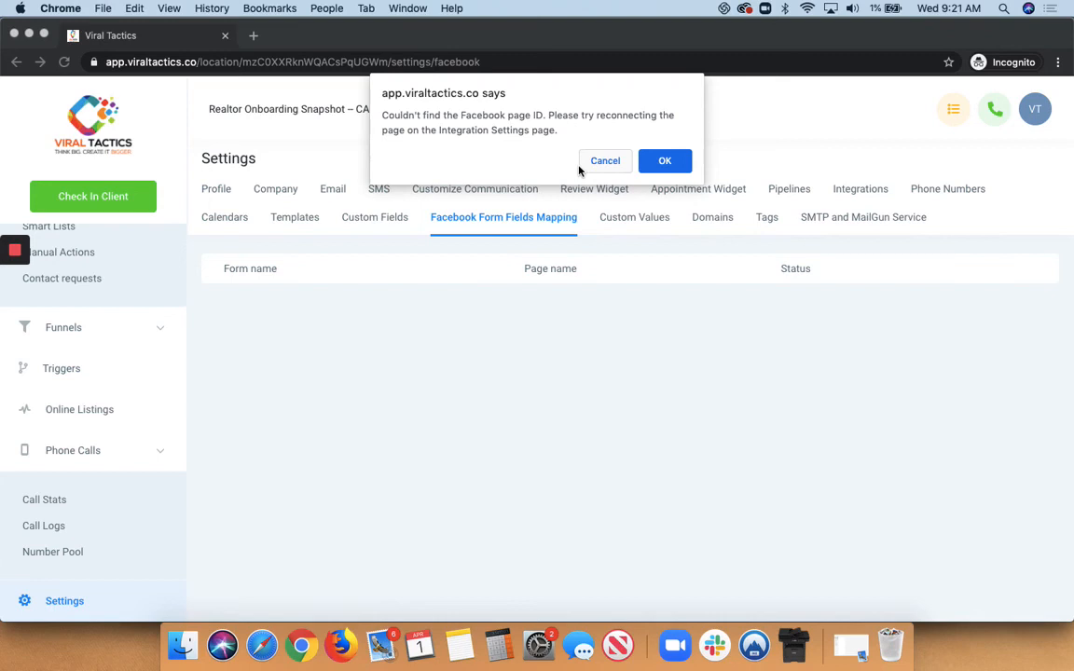
pyautogui.click(606, 163)
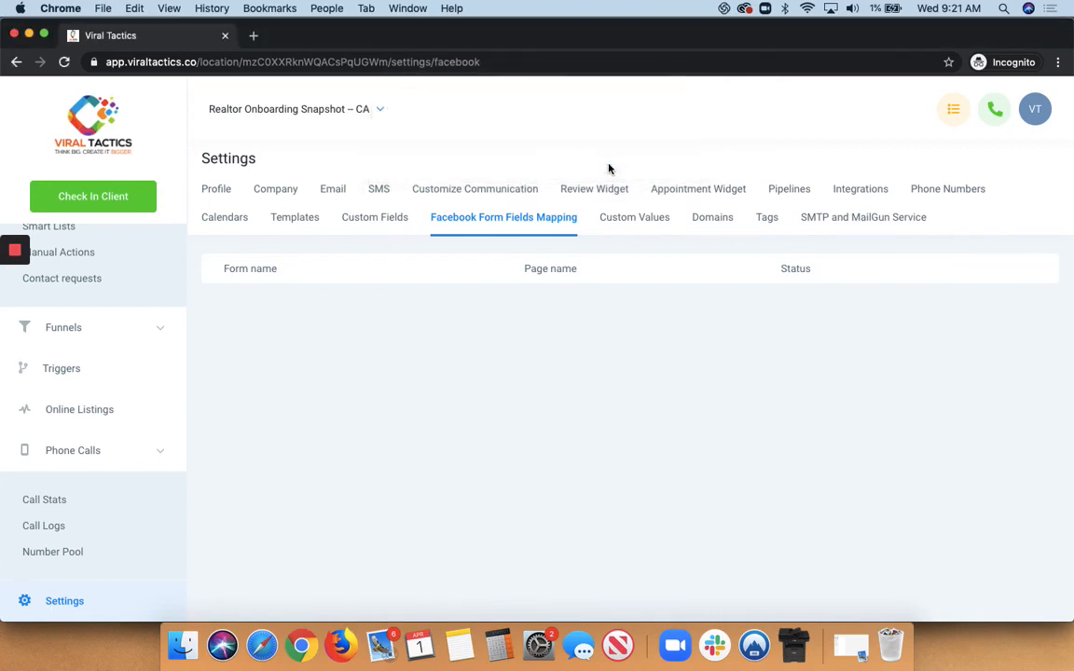
# Step: Open the Custom Values settings, look over the list and copy the key of Buyers List of Homes
pyautogui.click(631, 222)
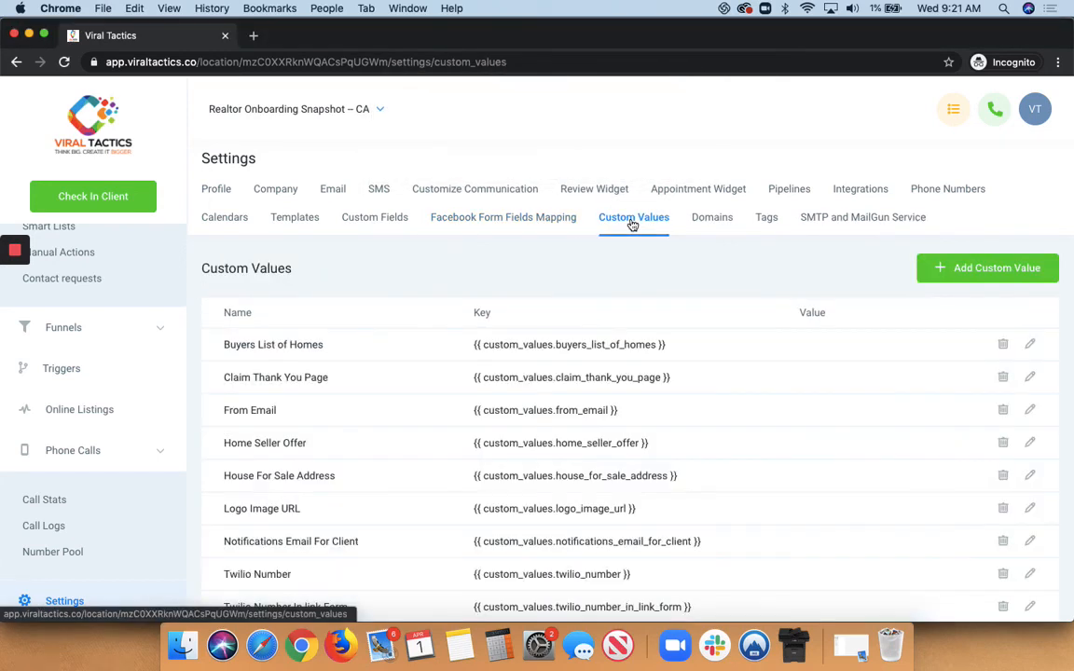
pyautogui.scroll(-2, 447, 322)
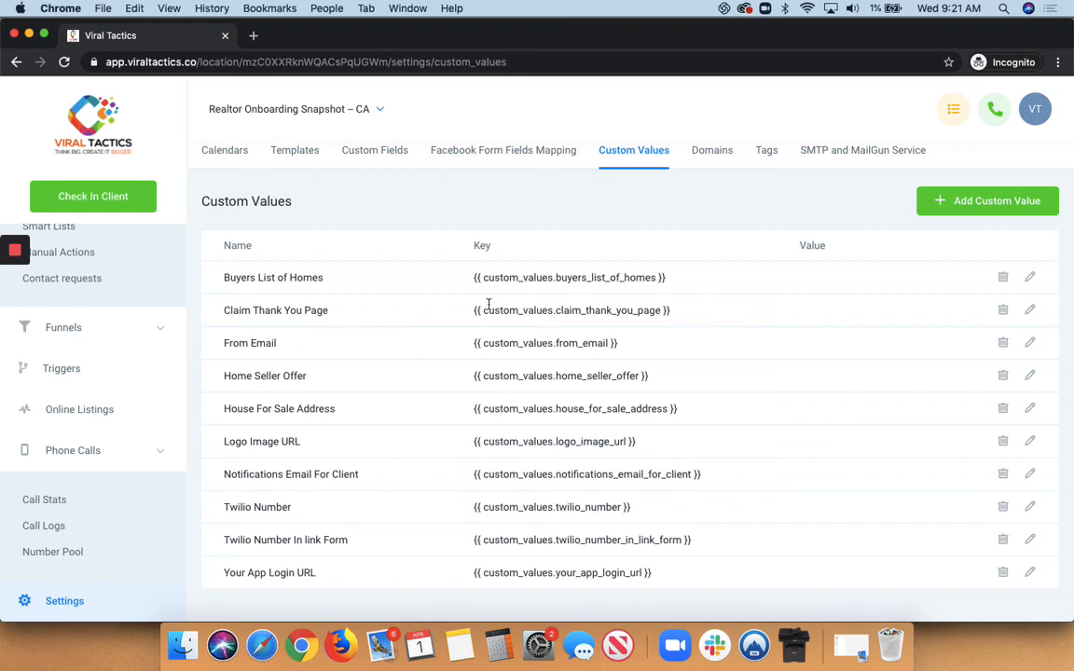
pyautogui.moveTo(473, 277); pyautogui.dragTo(673, 289)
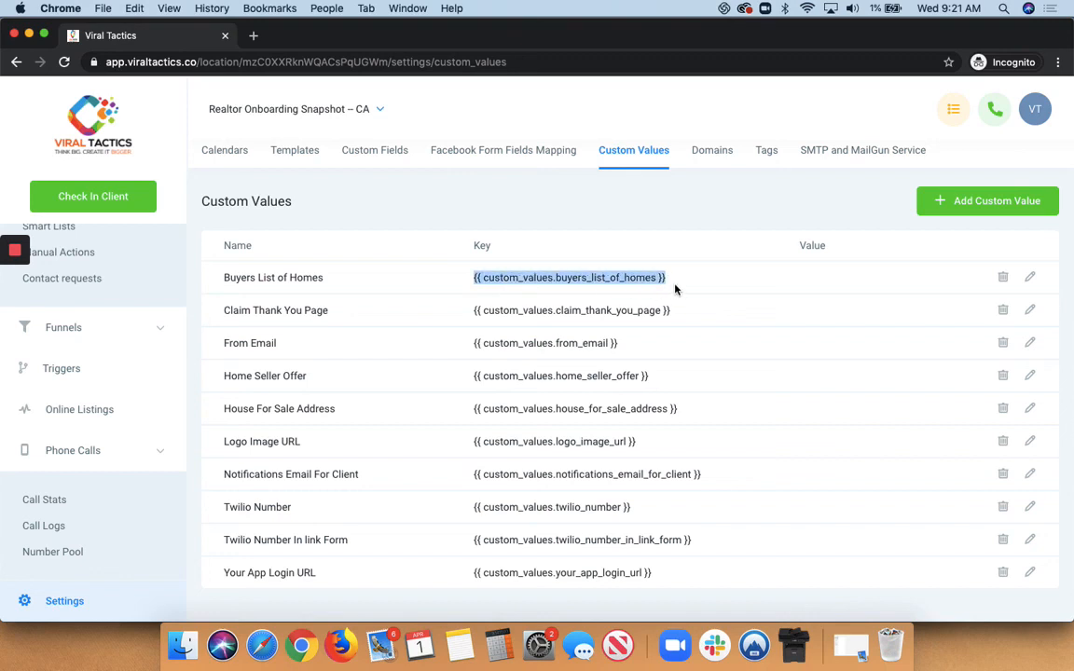
pyautogui.press('super+c')
# Step: View the Domains settings and examine the form for adding a domain, leaving it without adding one
pyautogui.scroll(1, 603, 193)
pyautogui.click(714, 216)
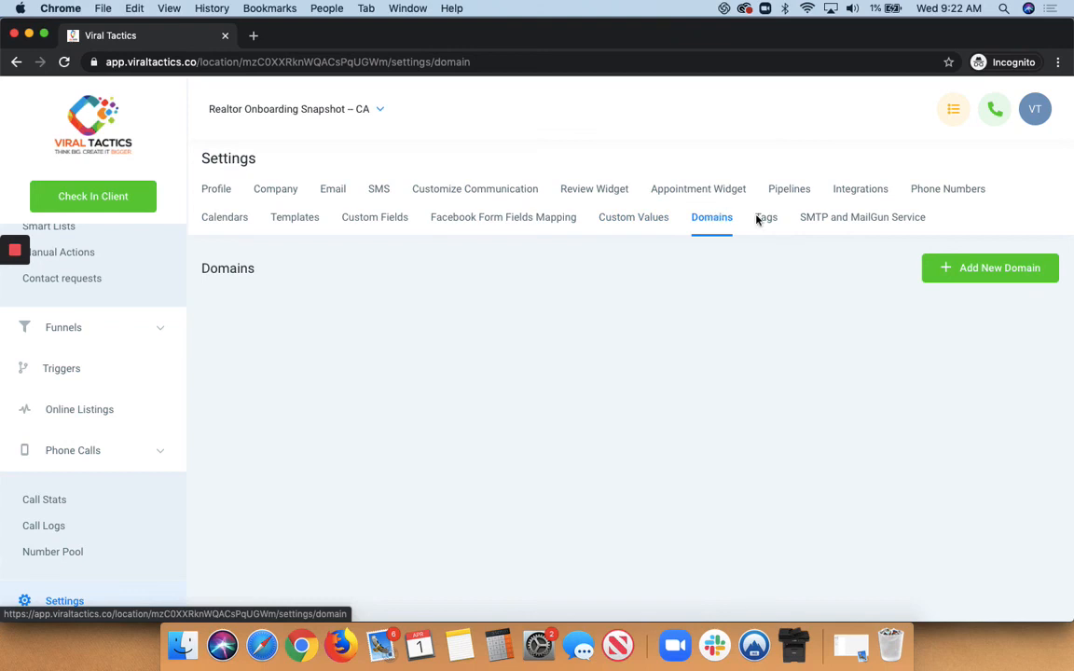
pyautogui.click(978, 277)
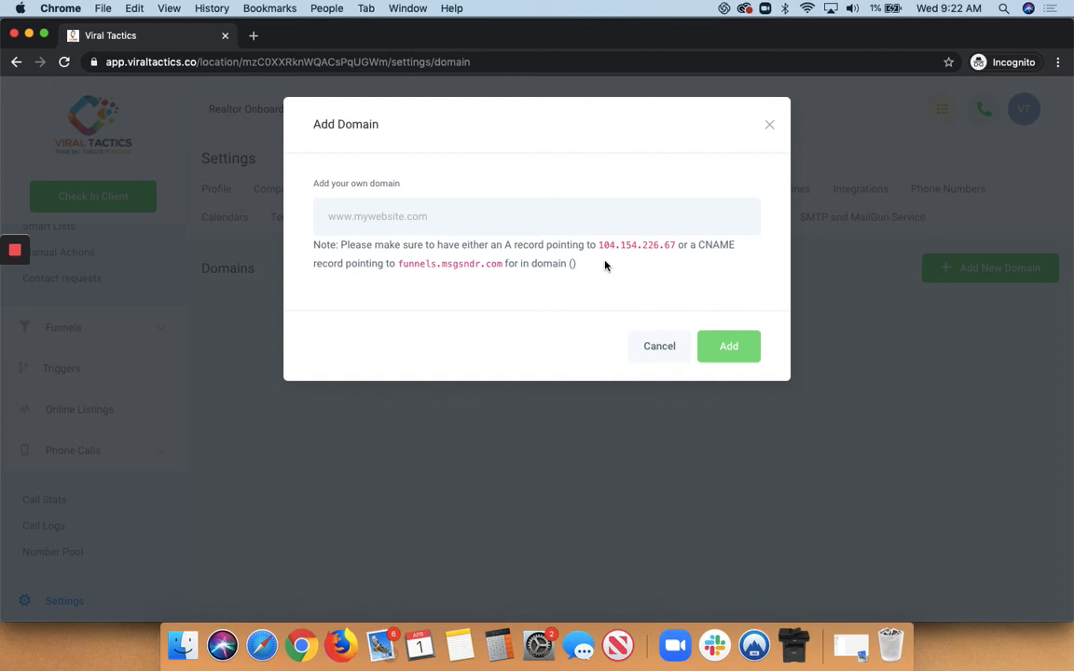
pyautogui.click(667, 356)
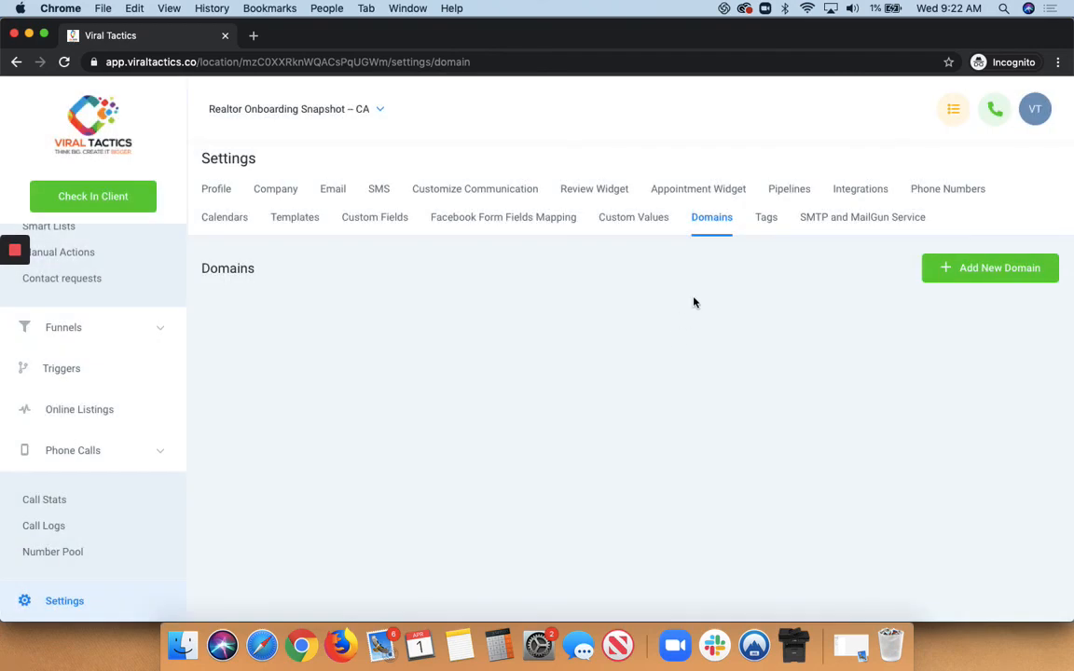
# Step: View the Tags settings and the SMTP and MailGun Service settings
pyautogui.click(771, 221)
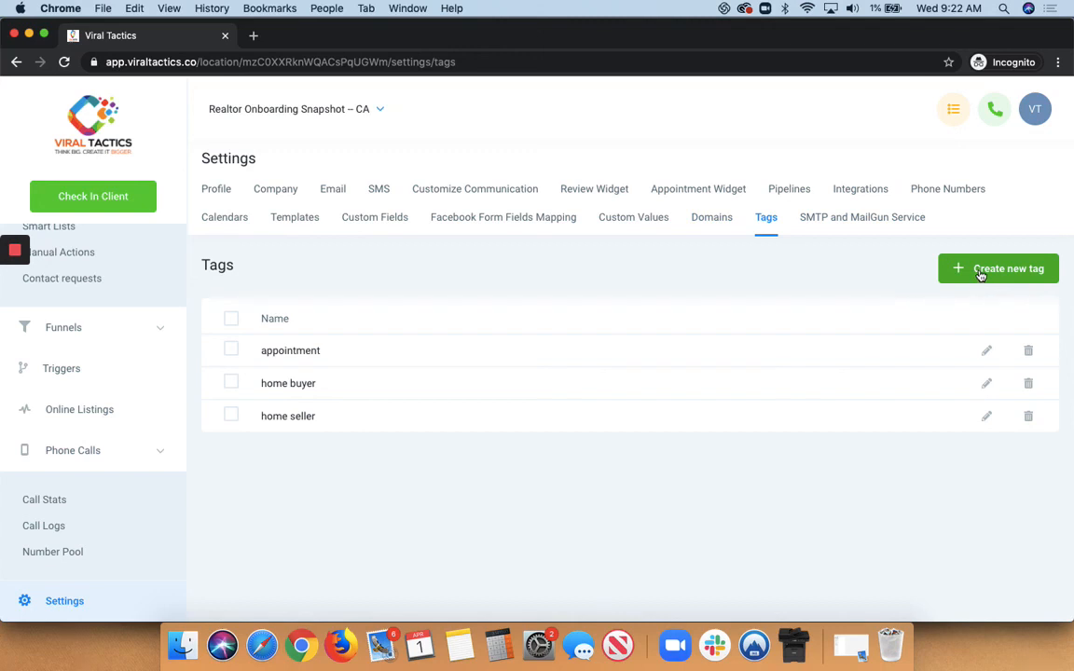
pyautogui.click(863, 220)
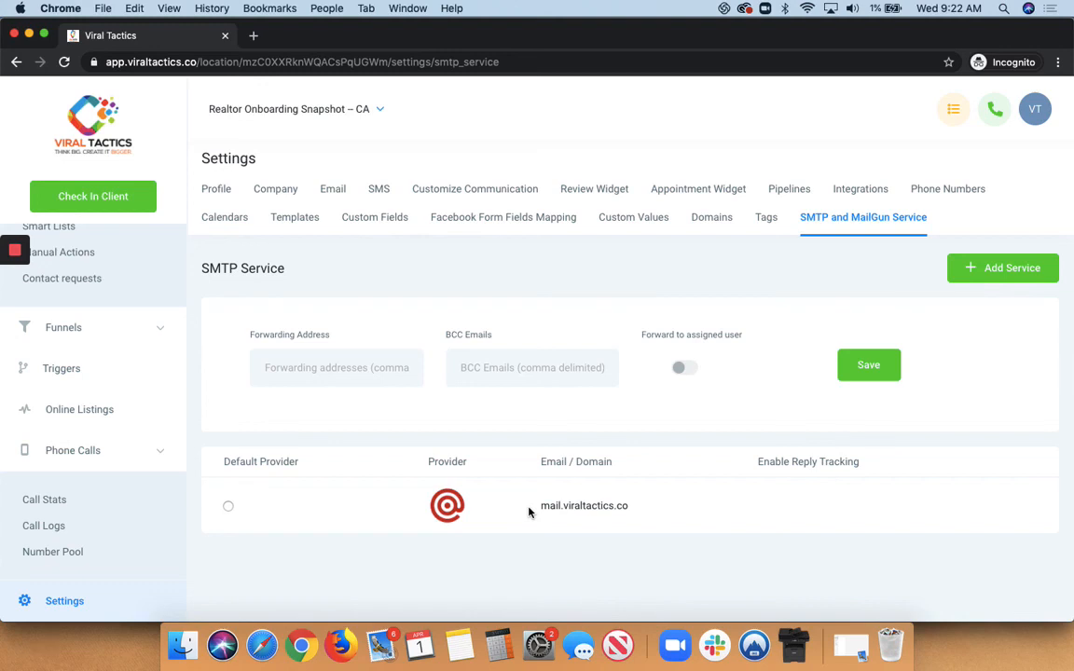
# Step: Look at the phone dialer's settings, reopen the Lead Example 1 contact and close the dialer
pyautogui.click(993, 117)
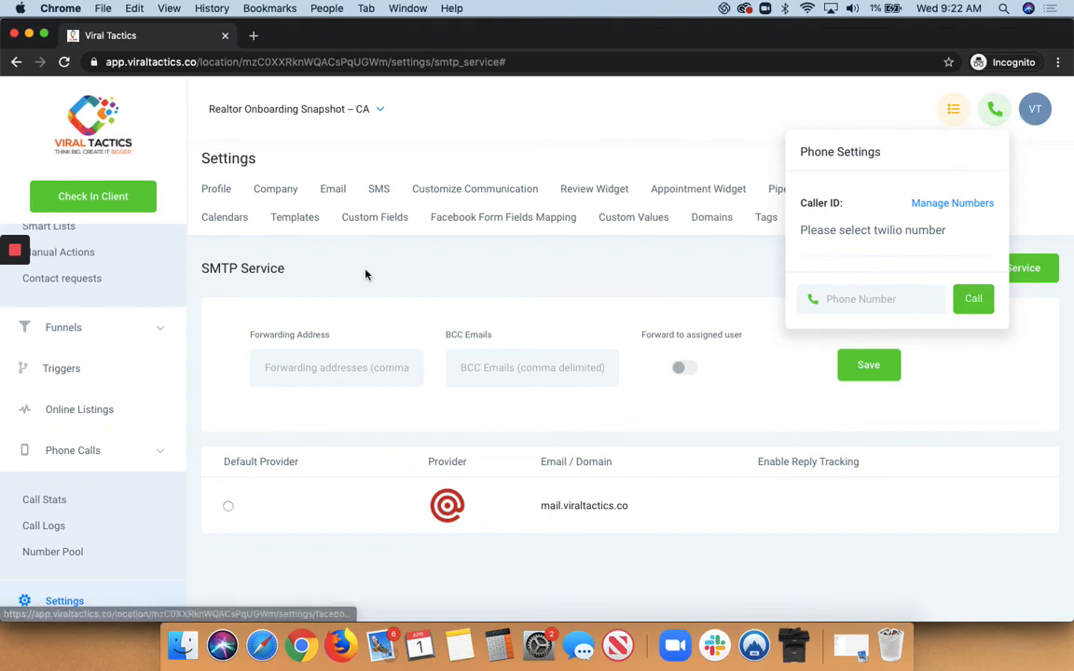
pyautogui.scroll(1, 153, 350)
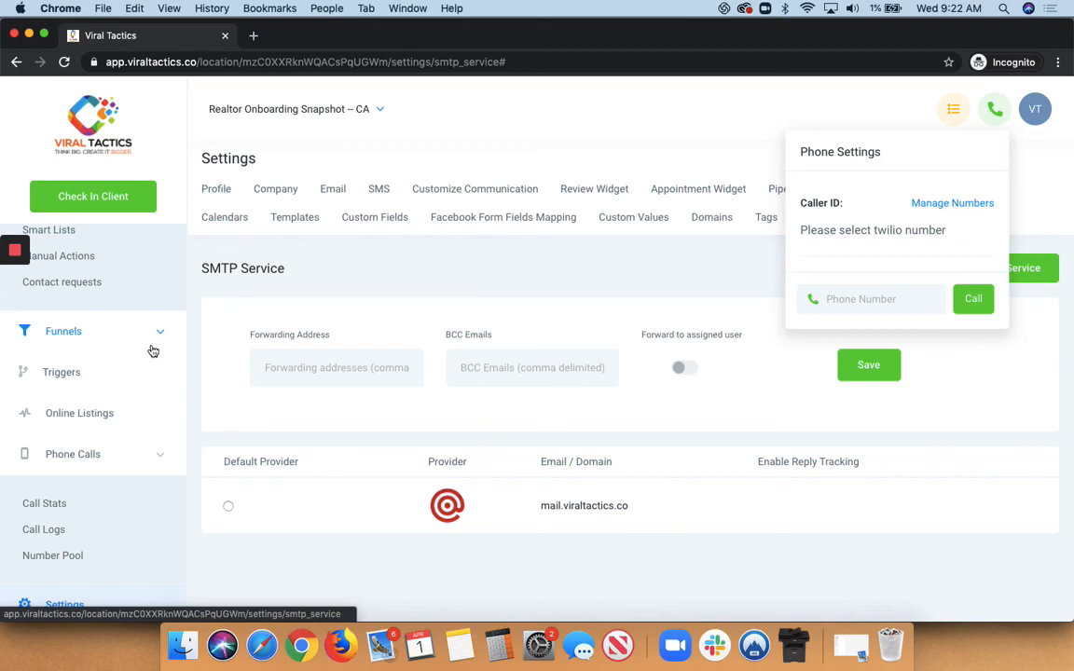
pyautogui.scroll(5, 153, 350)
pyautogui.click(51, 403)
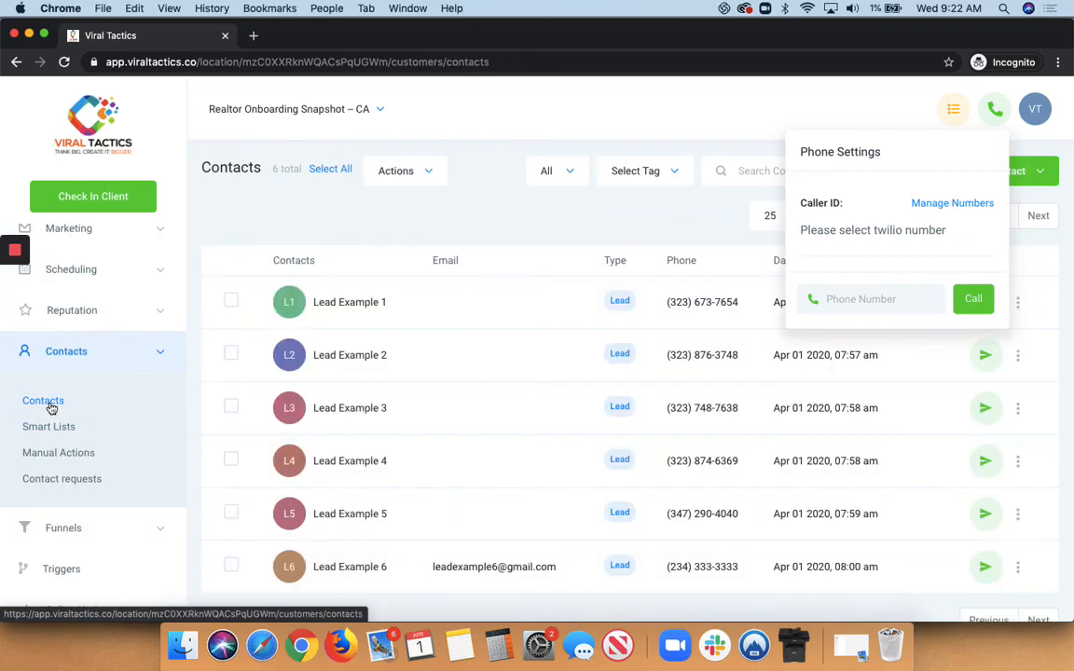
pyautogui.click(339, 304)
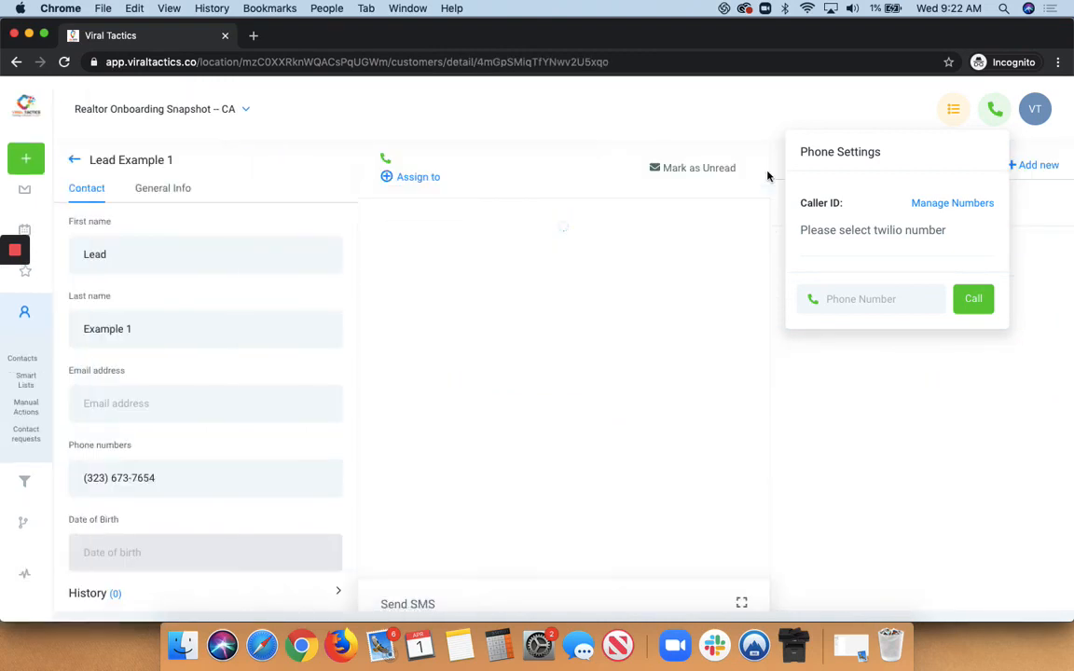
pyautogui.click(993, 110)
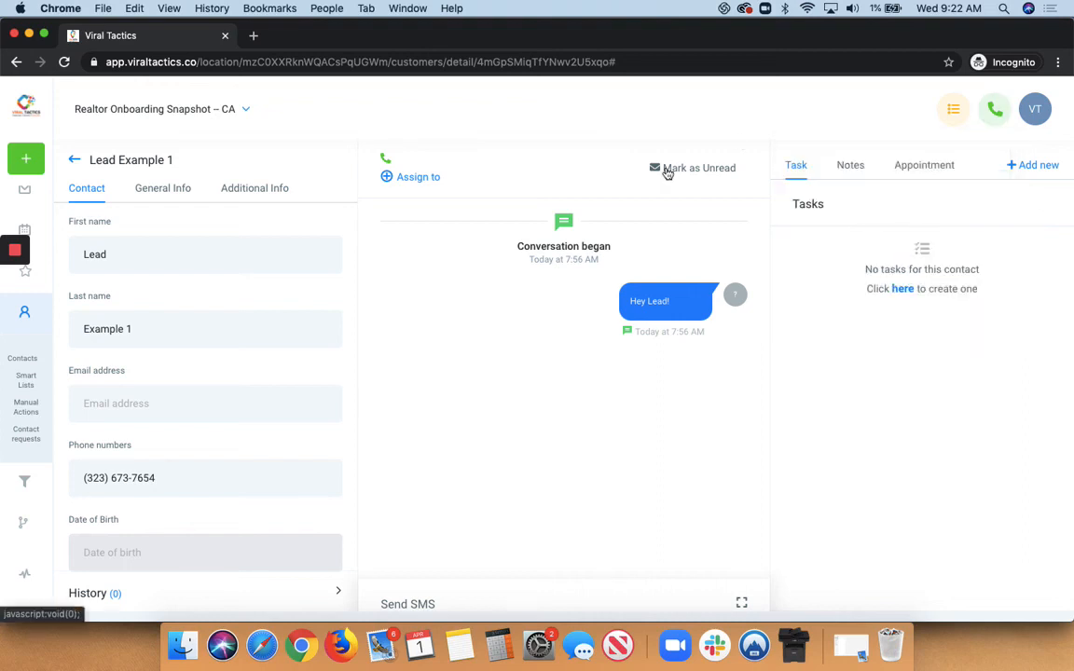